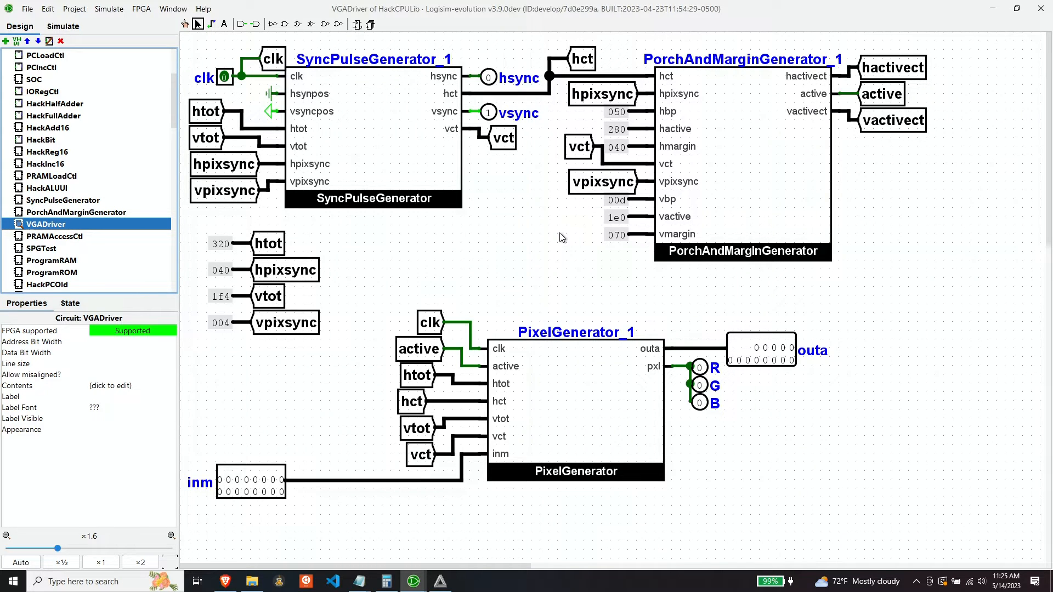
- Add a new circuit named Screen to the library
left_click(2, 43)
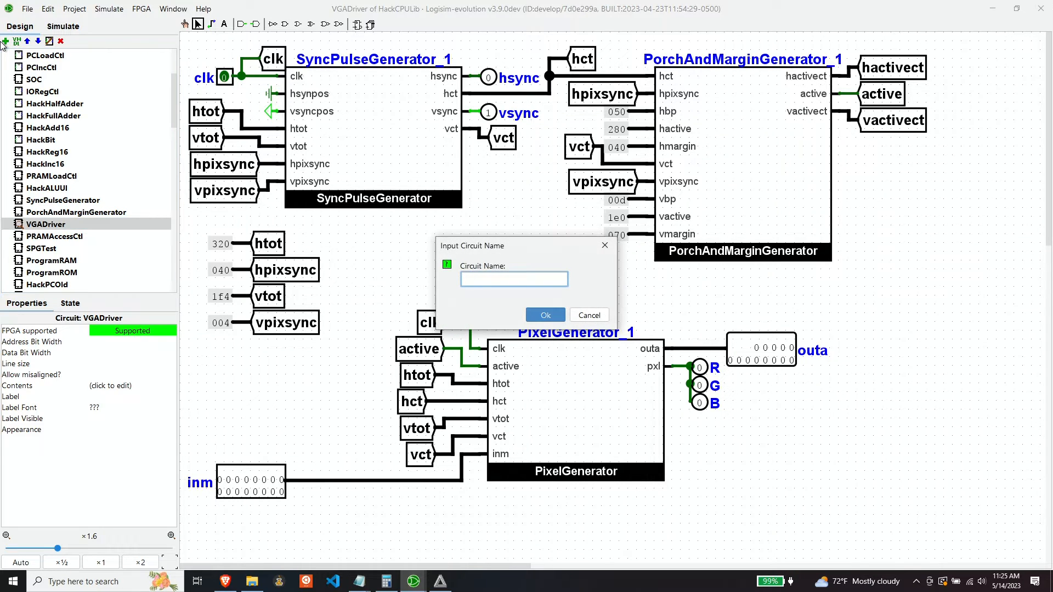
type("Screen")
key("Return")
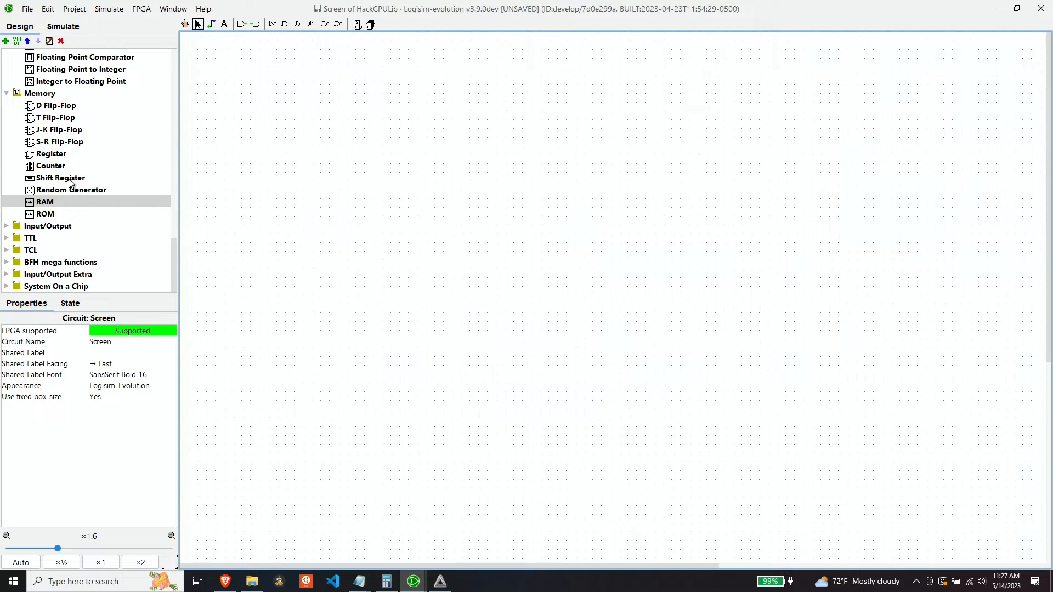
- Place a 1-bit input pin labelled clk in the upper-left area of the Screen circuit
scroll(57, 153, "up", 3)
scroll(55, 150, "up", 10)
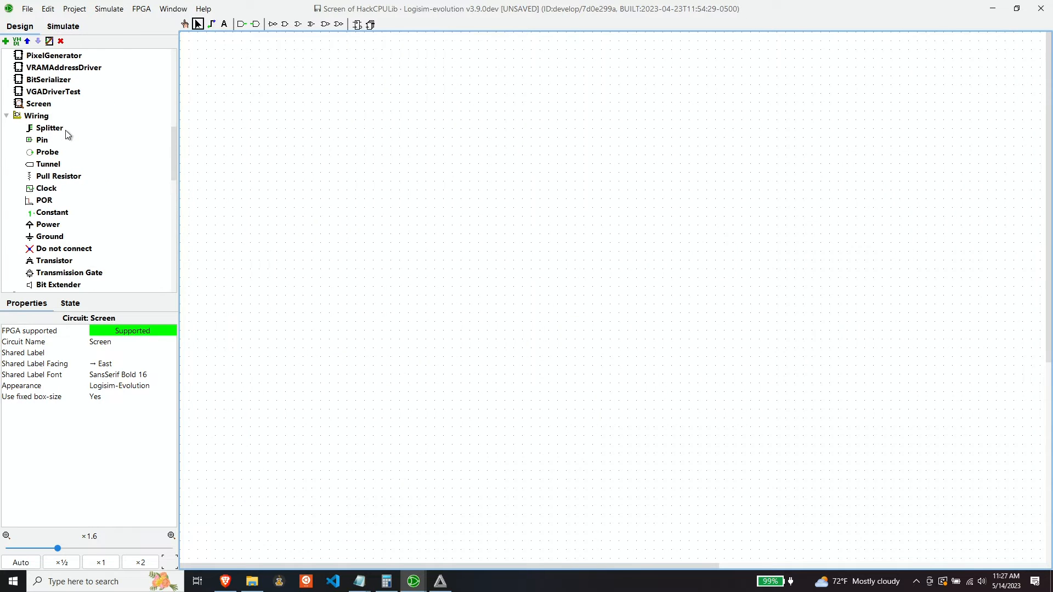
left_click(41, 139)
left_click(241, 94)
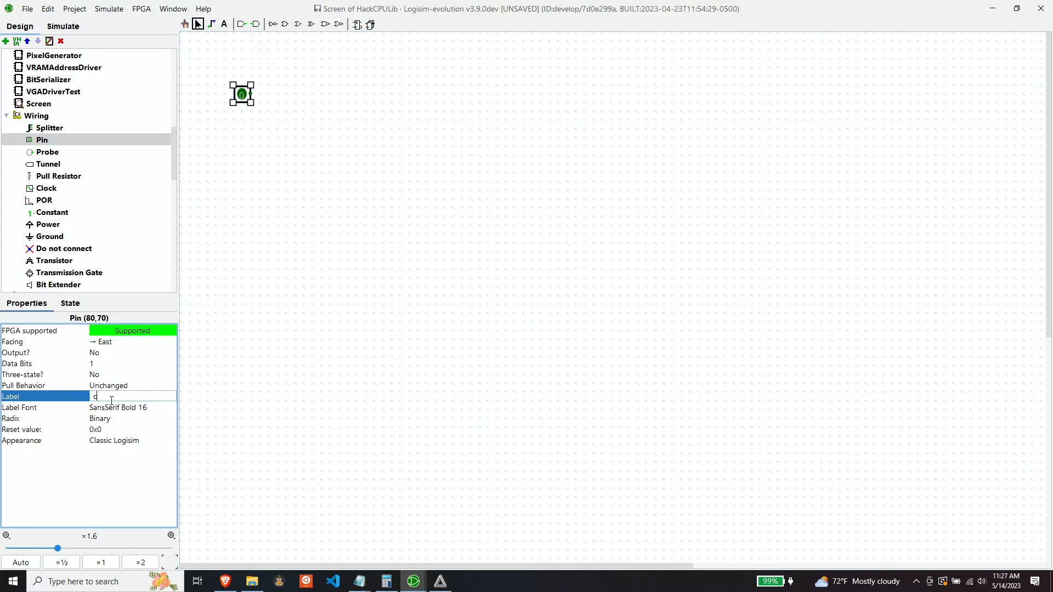
type("clk")
- Place a west-facing tunnel labelled clk beside the clk pin and wire the two together
left_click(48, 164)
left_click(299, 93)
left_click(132, 342)
left_click(104, 378)
type("clk")
left_click_drag(251, 94, 286, 94)
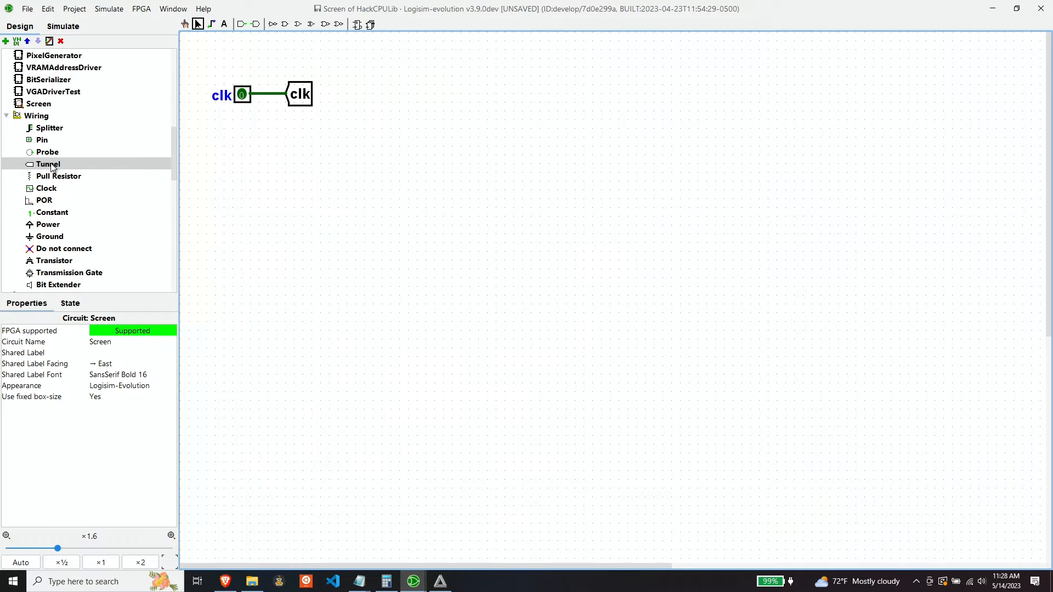
- Add a 1-bit input pin labelled load below clk, with a tunnel labelled load wired to it
left_click(41, 140)
left_click(252, 129)
left_click_drag(300, 93, 300, 129)
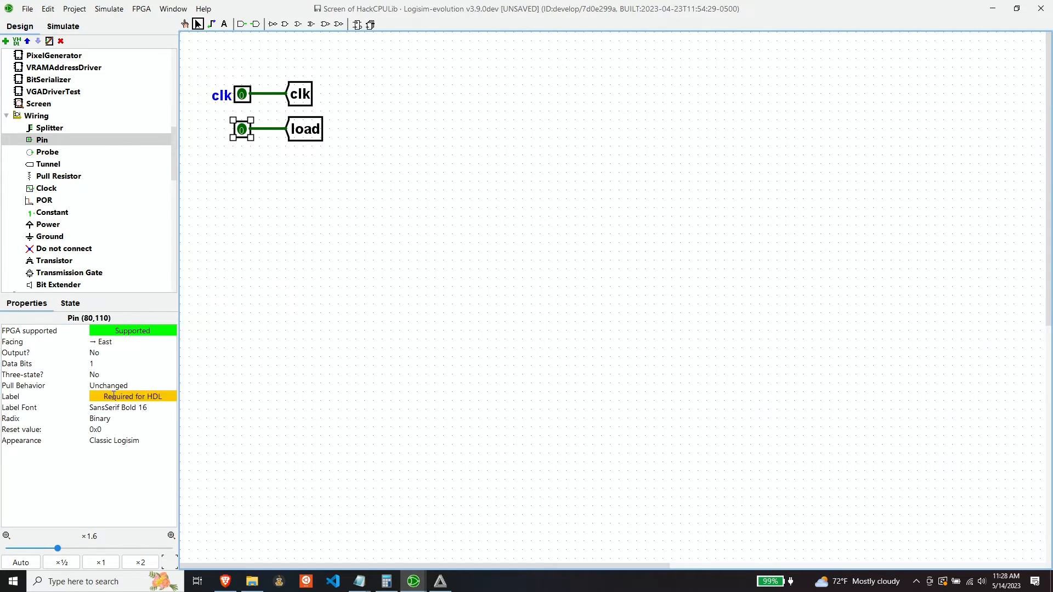
left_click(263, 278)
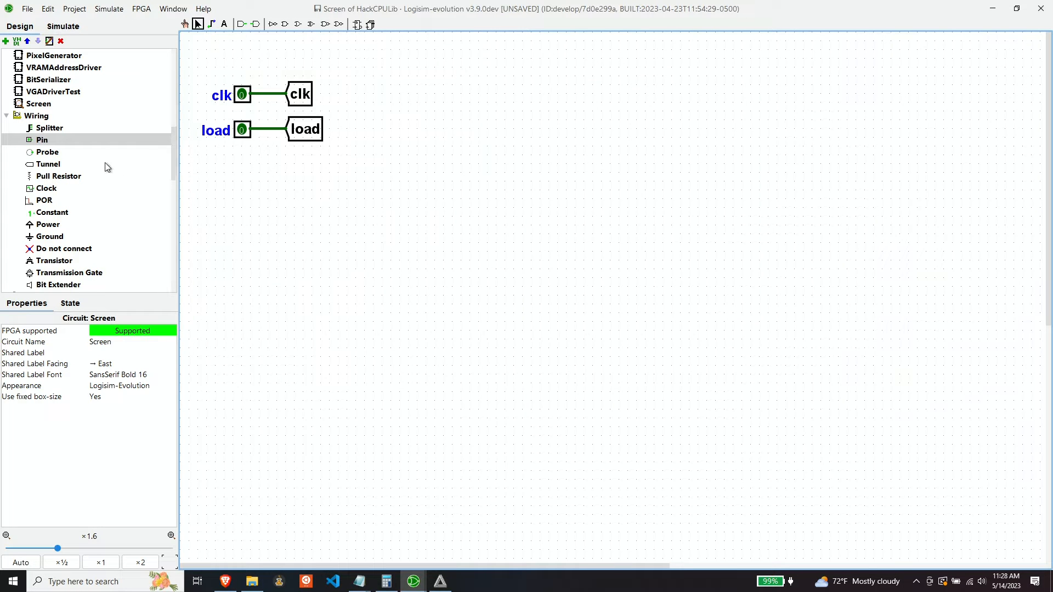
- Place a 16-bit input pin labelled ina below the load pin
left_click(41, 140)
left_click(253, 188)
left_click(263, 193)
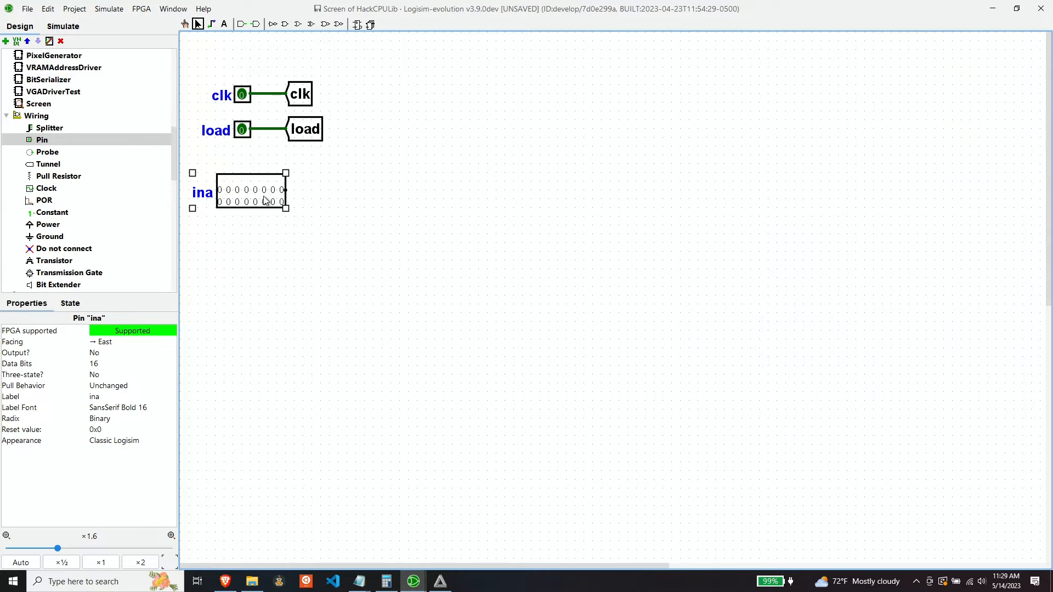
- Place another input pin below ina, label it inm and set its data bits to 16
left_click(44, 140)
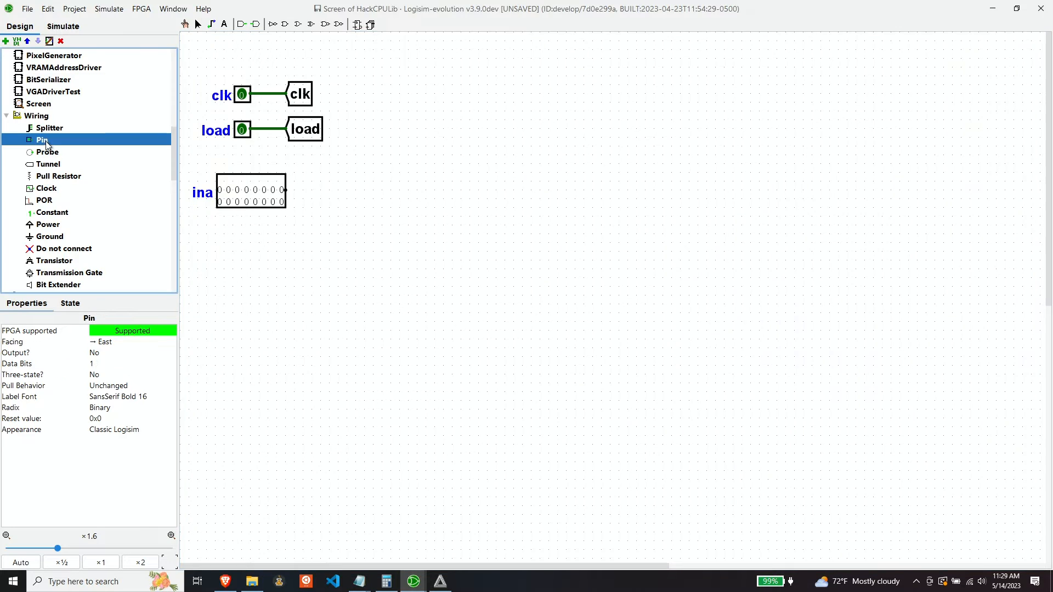
left_click(233, 235)
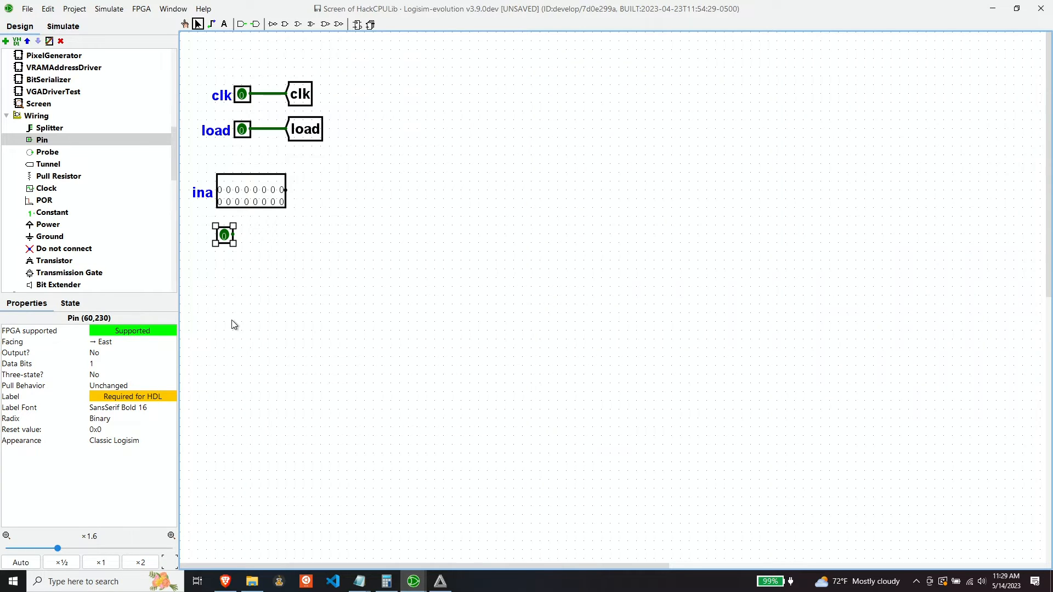
left_click(127, 398)
type("inm")
key("Return")
left_click(127, 364)
type("16")
key("Return")
left_click(250, 250)
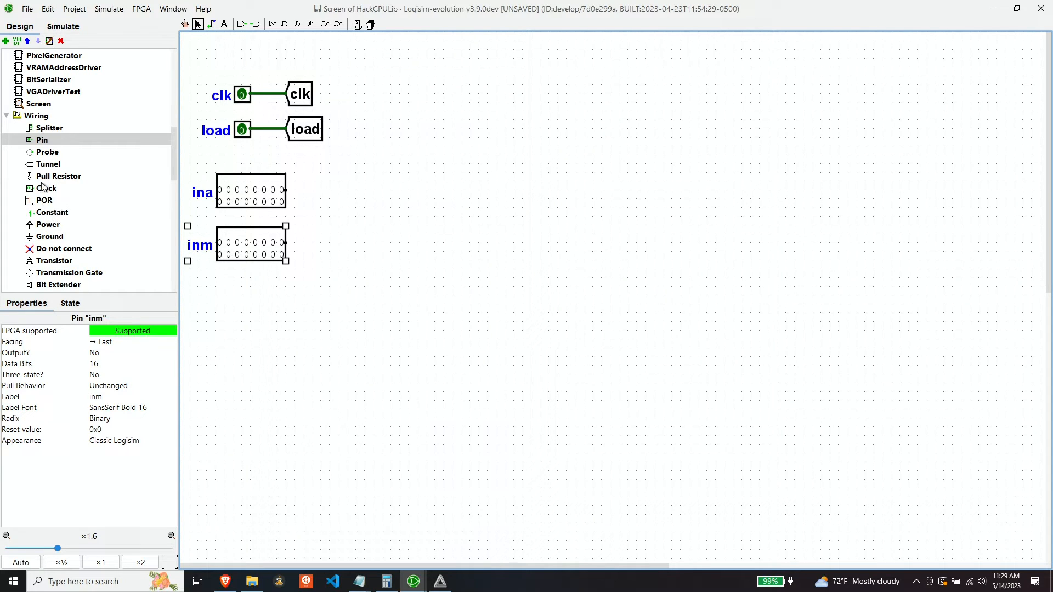
- Place a west-facing 16-bit output pin labelled outm on the far right of the circuit
left_click(46, 145)
left_click(883, 225)
type("outm")
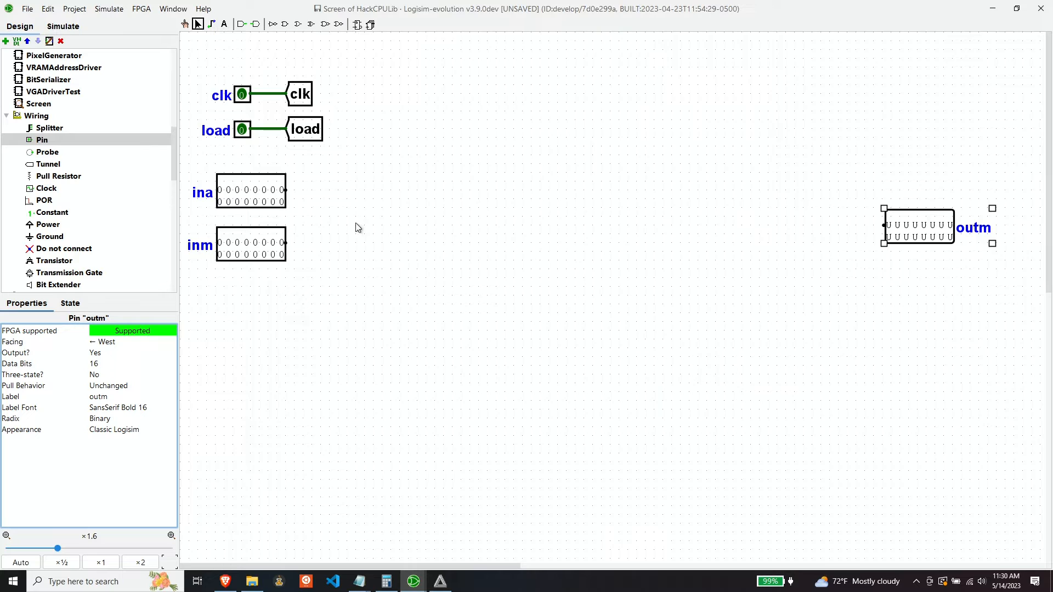
- Place a VGADriver subcircuit between the input pins and the outm pin
scroll(38, 144, "up", 4)
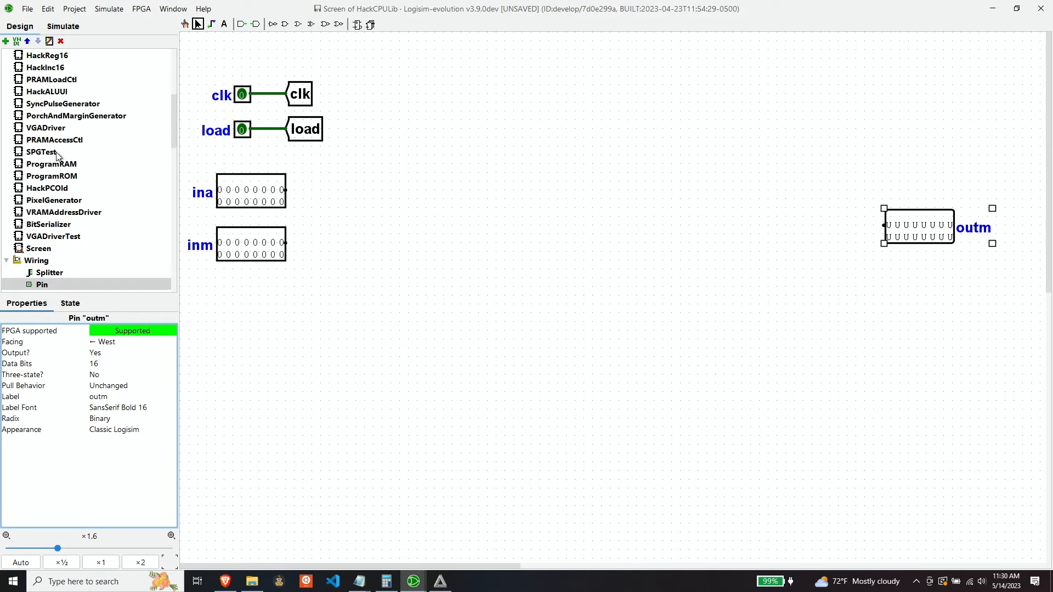
left_click(46, 128)
left_click(707, 198)
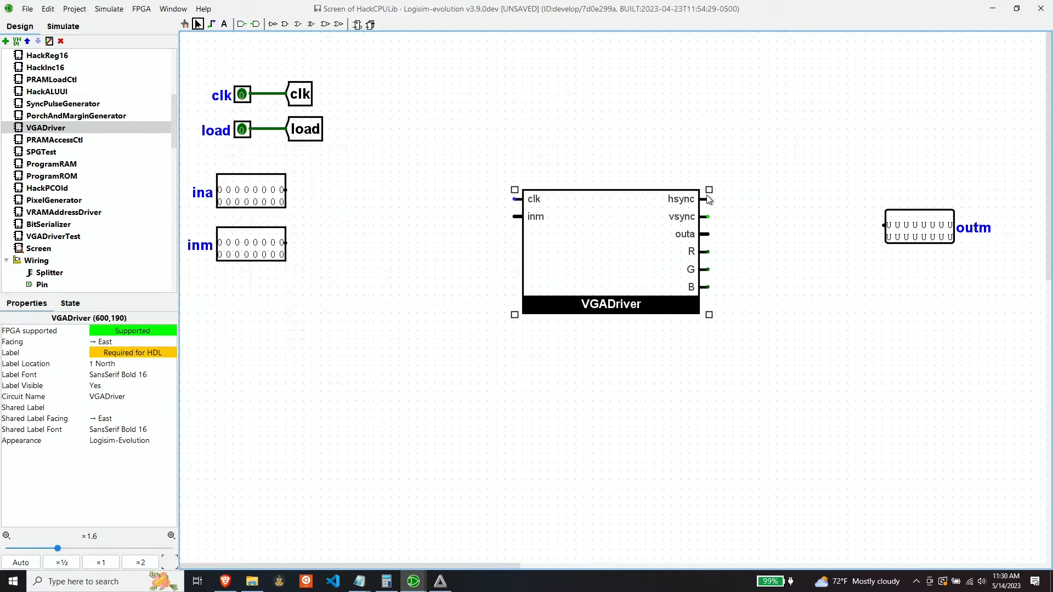
left_click(439, 243)
- Attach west-facing 1-bit output pins labelled hsync and vsync to the matching VGADriver outputs
scroll(49, 241, "down", 1)
left_click(42, 248)
left_click(751, 200)
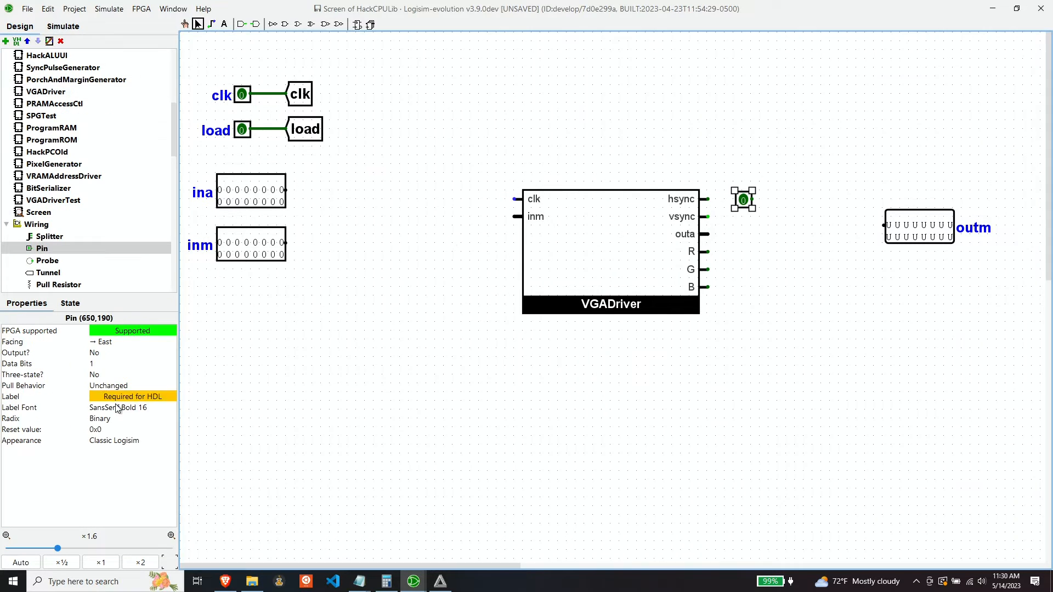
left_click(116, 398)
type("hsync")
left_click(101, 353)
left_click(101, 364)
left_click(713, 219)
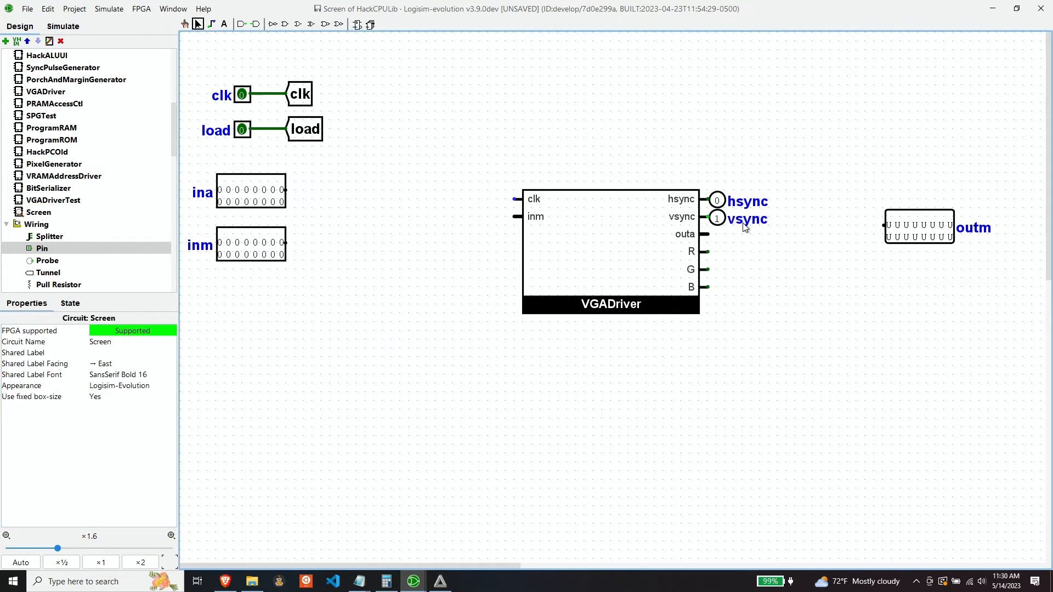
- Attach output pins labelled R, G and B to the matching VGADriver outputs
left_click(713, 253)
type("R")
left_click(713, 271)
type("G")
left_click(712, 289)
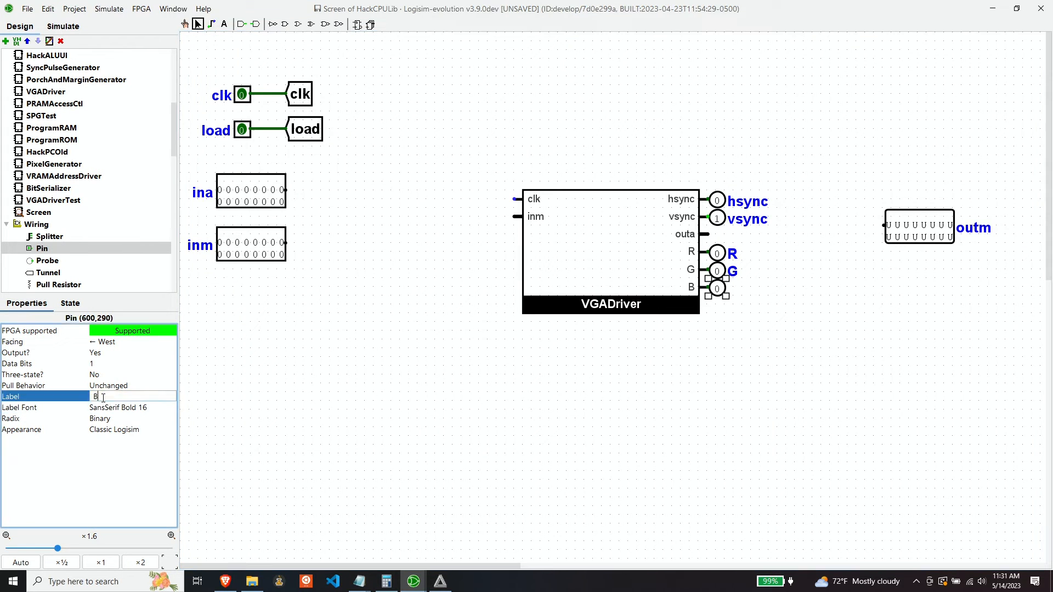
type("B")
- Duplicate the clk tunnel, face the copy east and wire it to the VGADriver's clk input
left_click(300, 95)
key("ctrl+d")
left_click(107, 342)
left_click_drag(309, 102, 473, 181)
left_click(107, 379)
left_click_drag(487, 181, 505, 199)
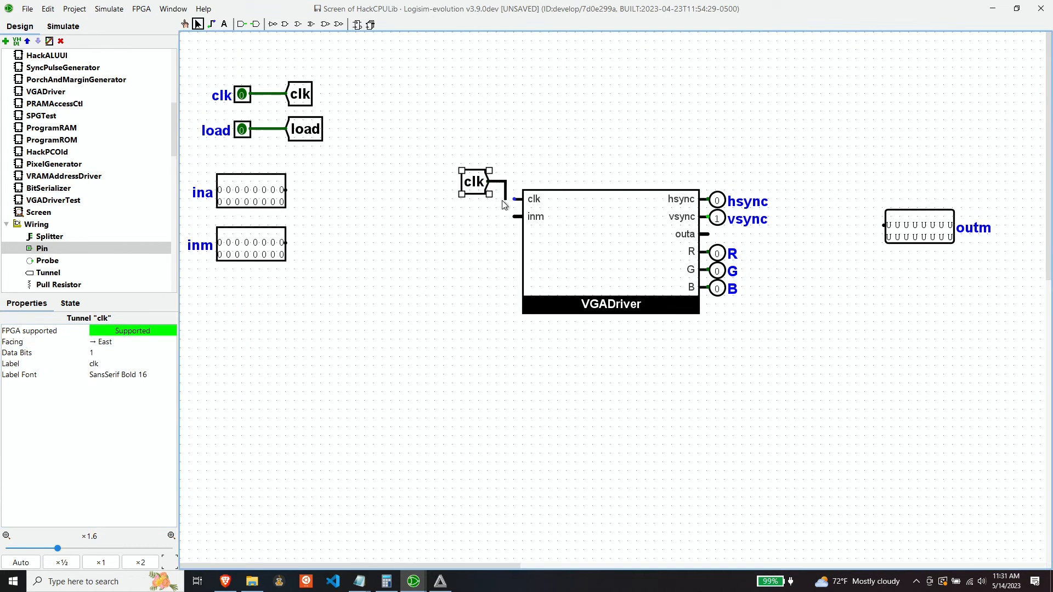
- Place a 16-bit tunnel labelled outa, face it west and wire it to the VGADriver's outa output
left_click(48, 164)
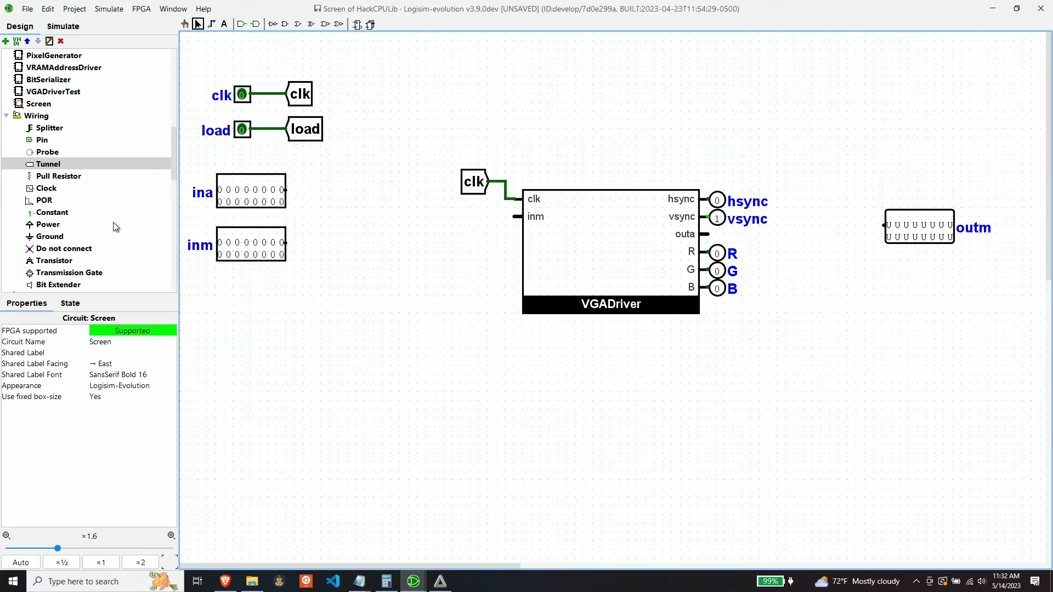
left_click(51, 164)
left_click(777, 243)
left_click(103, 353)
left_click(104, 433)
left_click(109, 364)
type("outa")
key("Return")
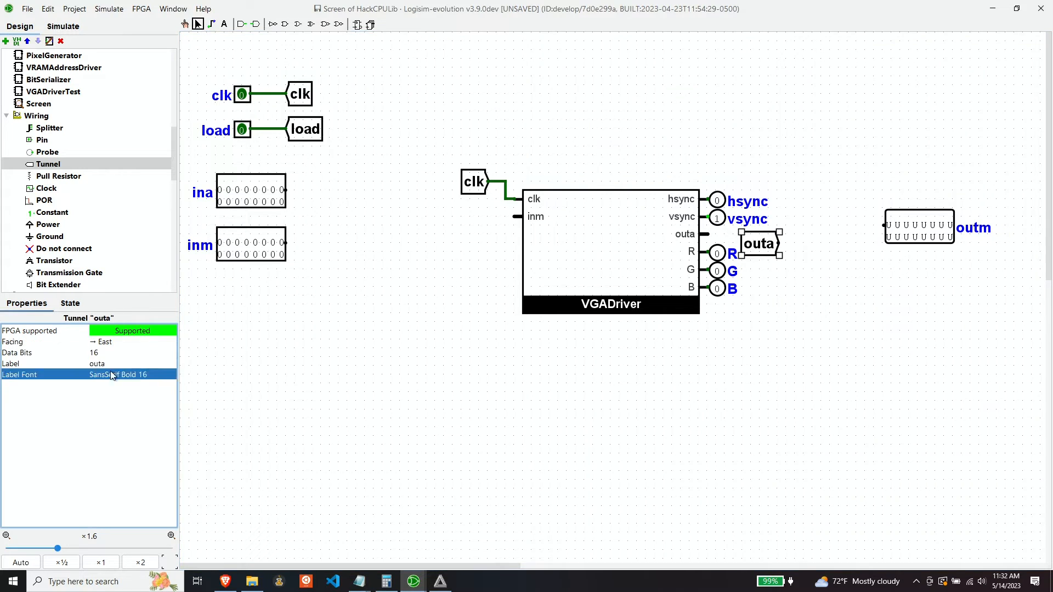
left_click(109, 342)
left_click(110, 382)
left_click_drag(798, 243, 707, 234)
- Set the outa tunnel's data bits to 13
left_click(772, 249)
left_click(125, 354)
type("13")
key("Return")
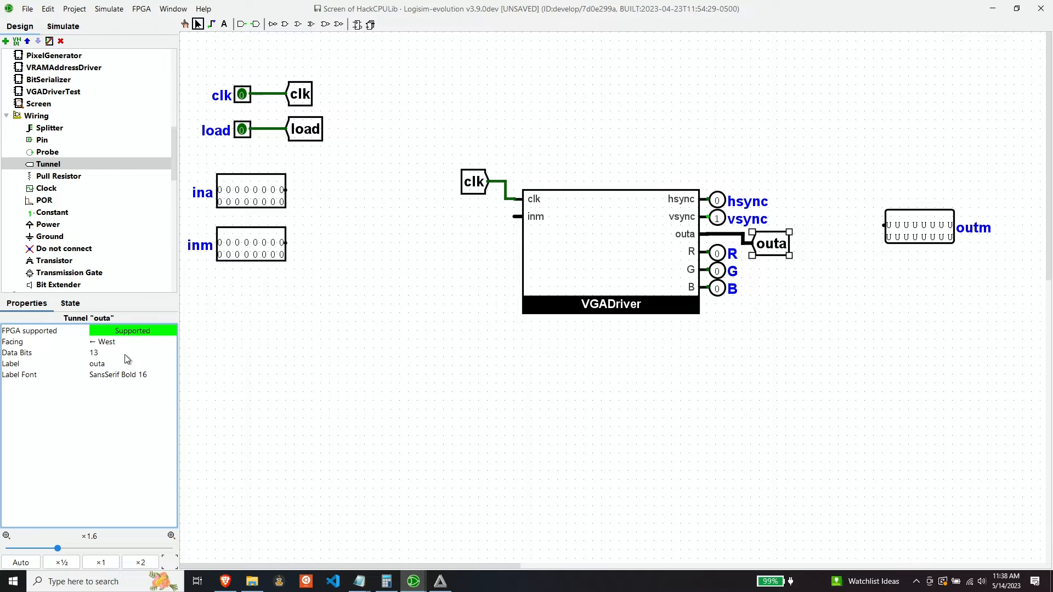
- Place a RAM component below the VGADriver
scroll(66, 186, "down", 7)
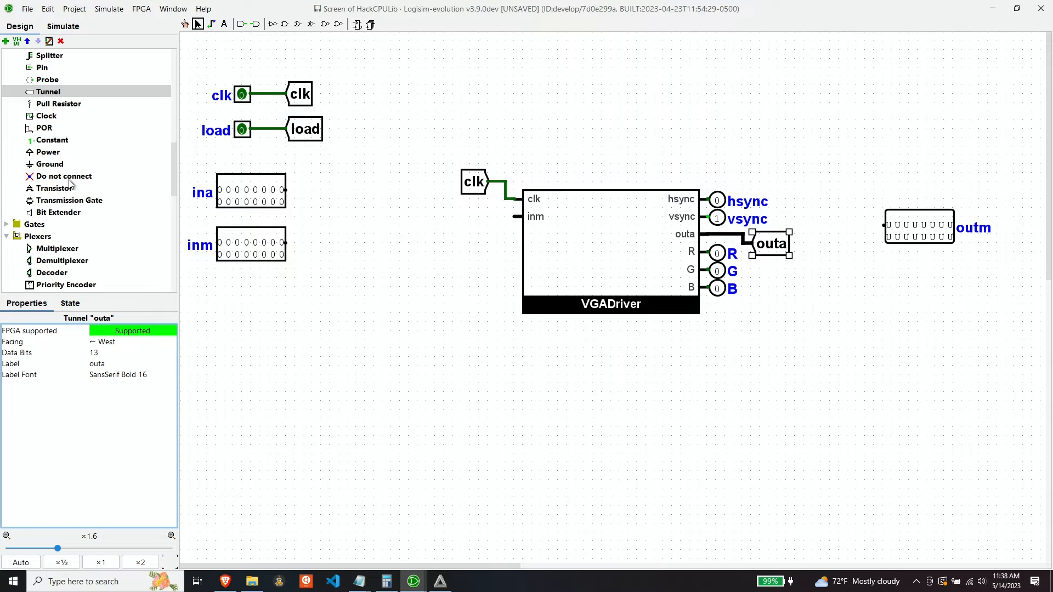
scroll(60, 212, "down", 6)
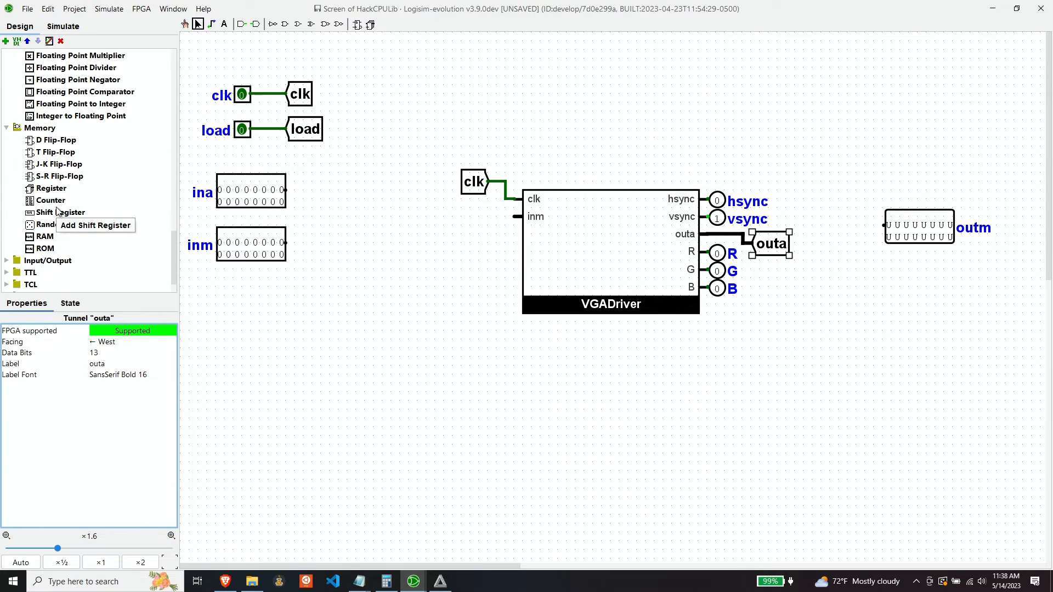
left_click(45, 236)
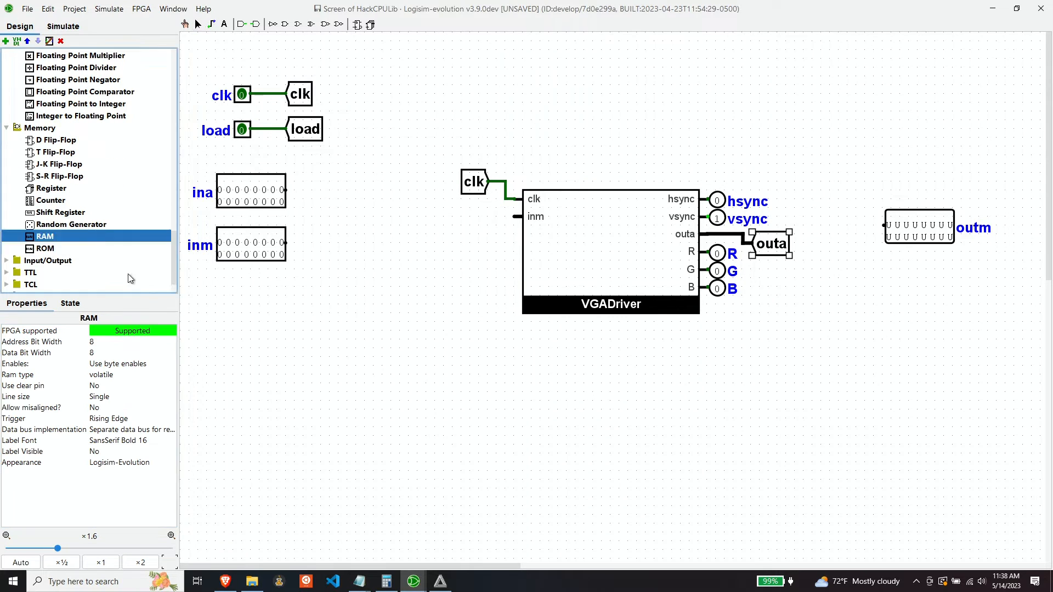
left_click(549, 349)
- Move the VGADriver with its attached pins and tunnels up, and position the RAM directly beneath it
left_click_drag(433, 130, 804, 330)
left_click_drag(640, 254, 632, 165)
left_click_drag(673, 363, 637, 286)
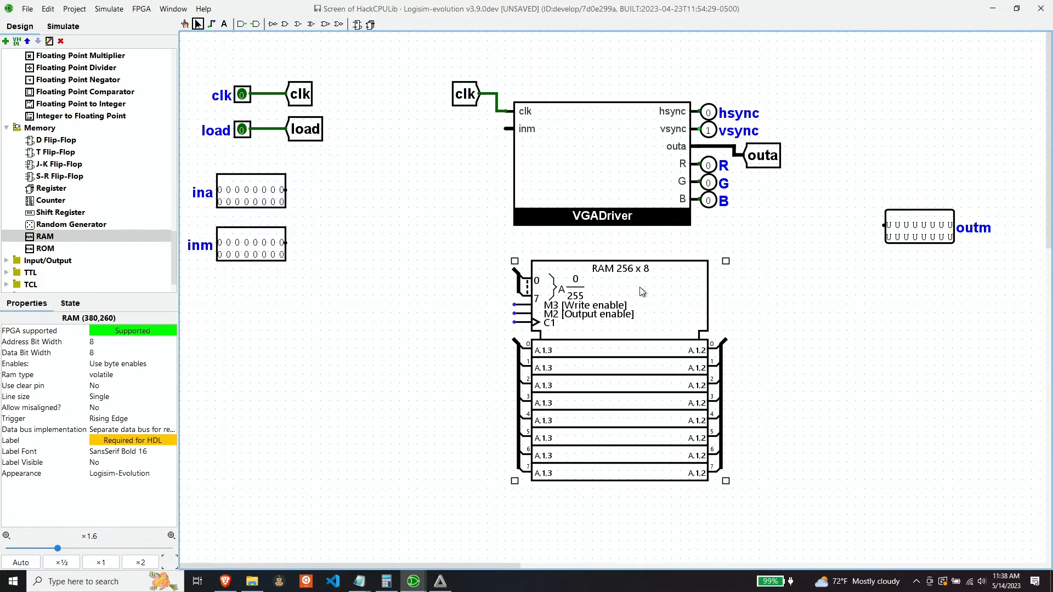
left_click(399, 364)
- Set the RAM's enables to Use line enables
left_click(560, 313)
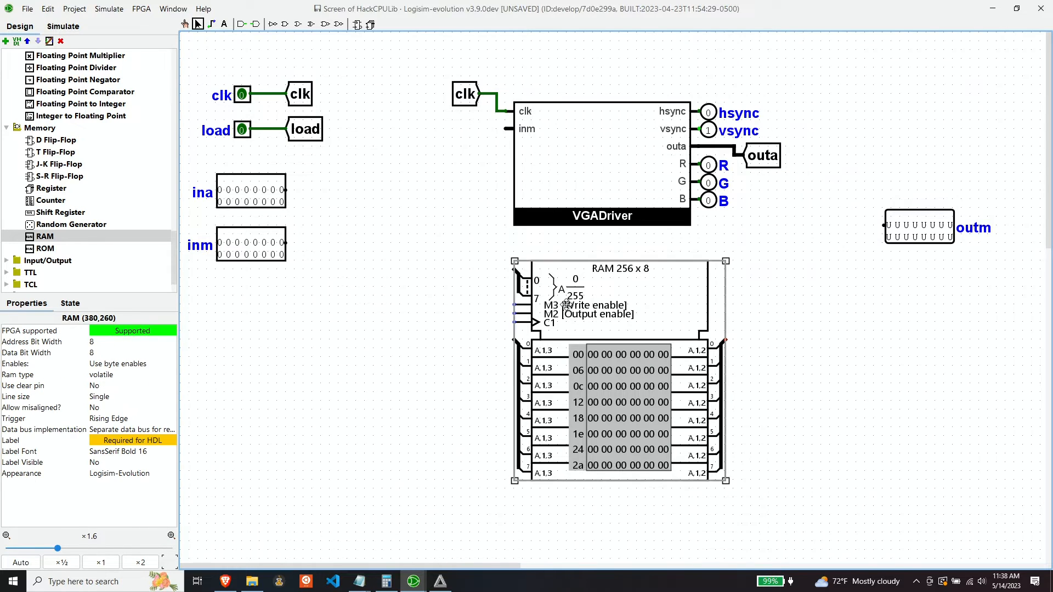
left_click(116, 365)
left_click(118, 390)
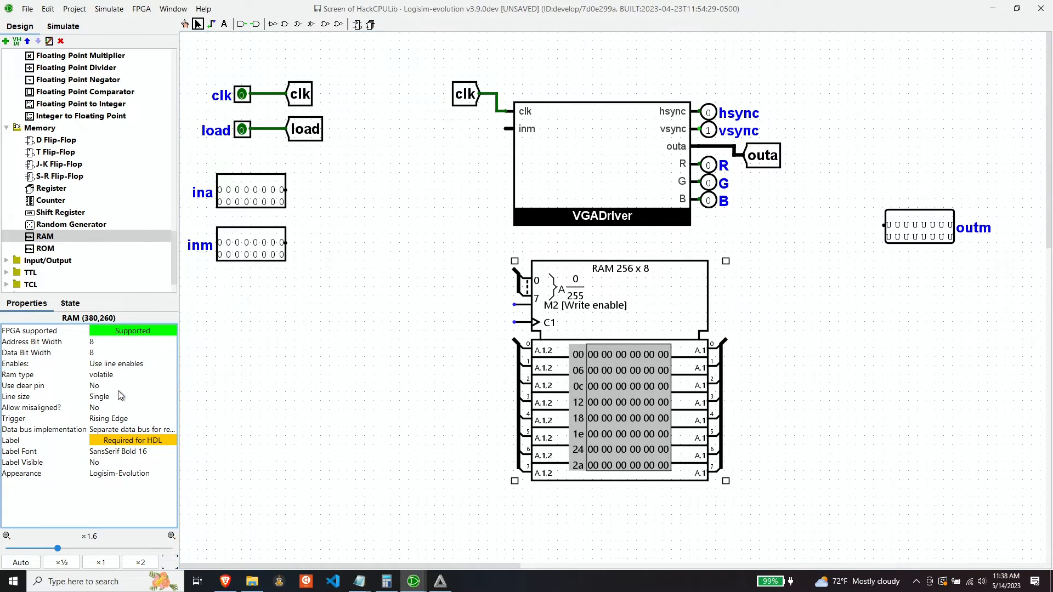
- Set the RAM's address bit width to 13 and its data bit width to 16
left_click(109, 343)
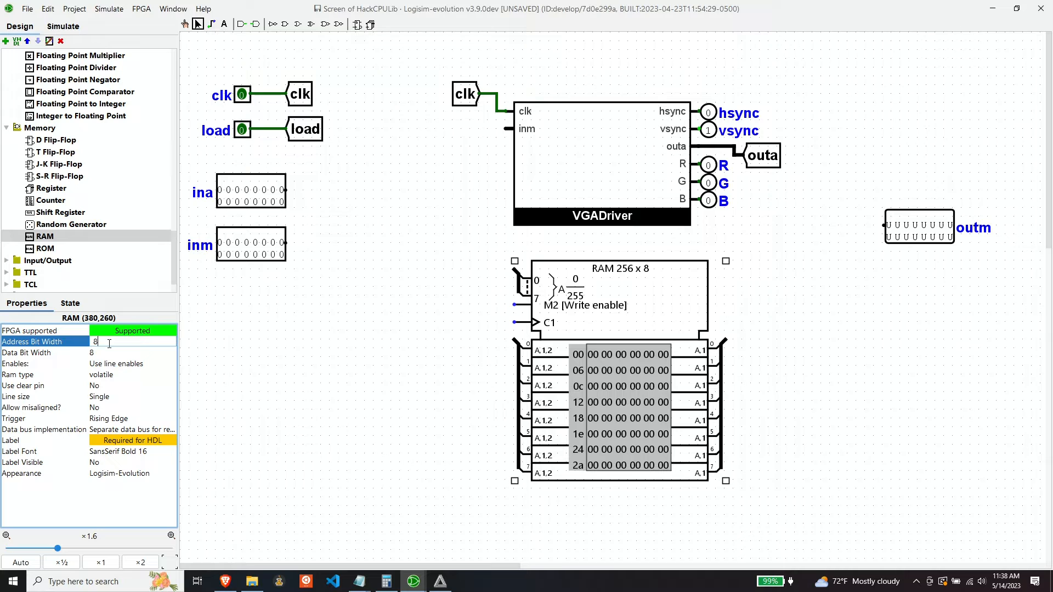
key("BackSpace")
type("13")
key("Return")
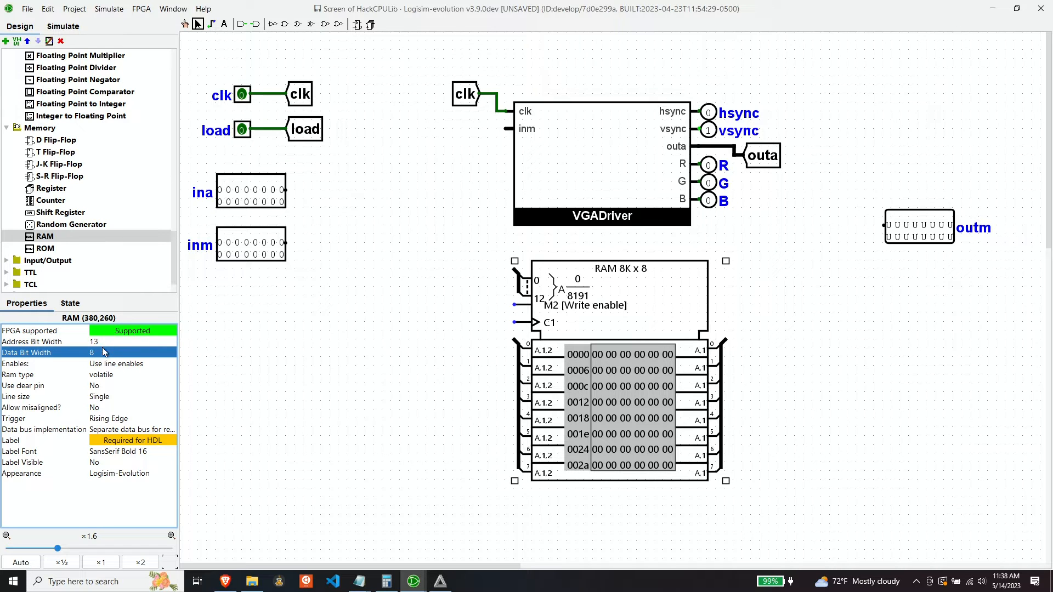
left_click(99, 351)
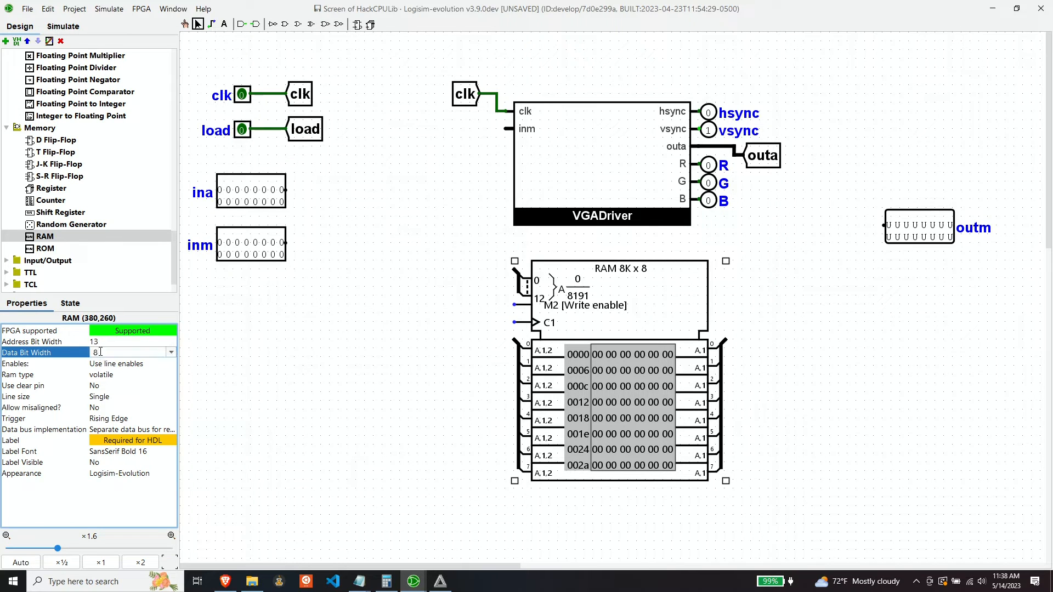
key("BackSpace")
type("16")
key("Return")
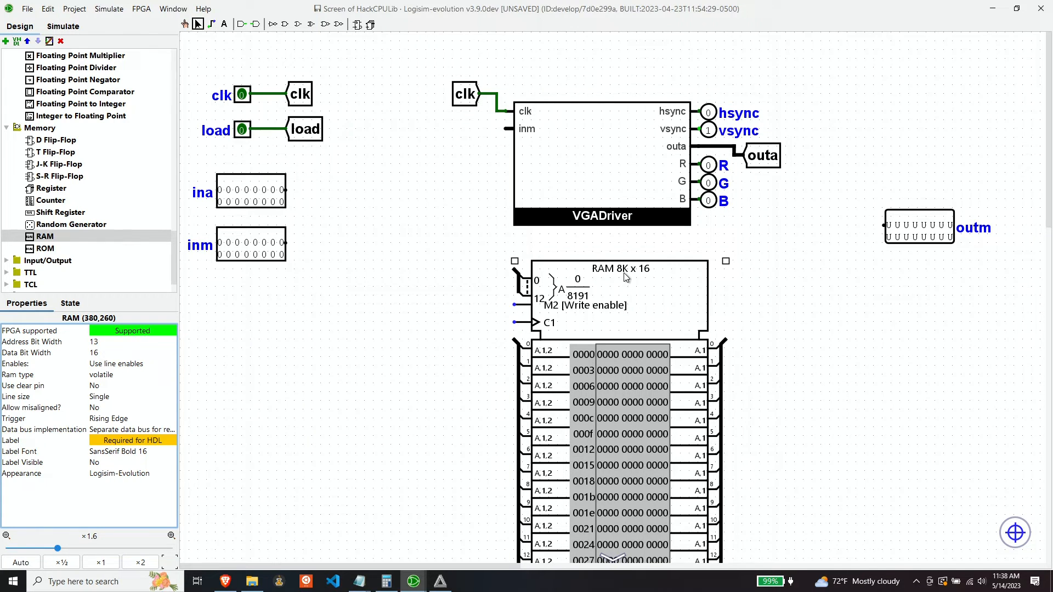
- Switch the RAM's appearance to Classic Logisim and shift it slightly down and right
left_click(120, 474)
left_click(121, 487)
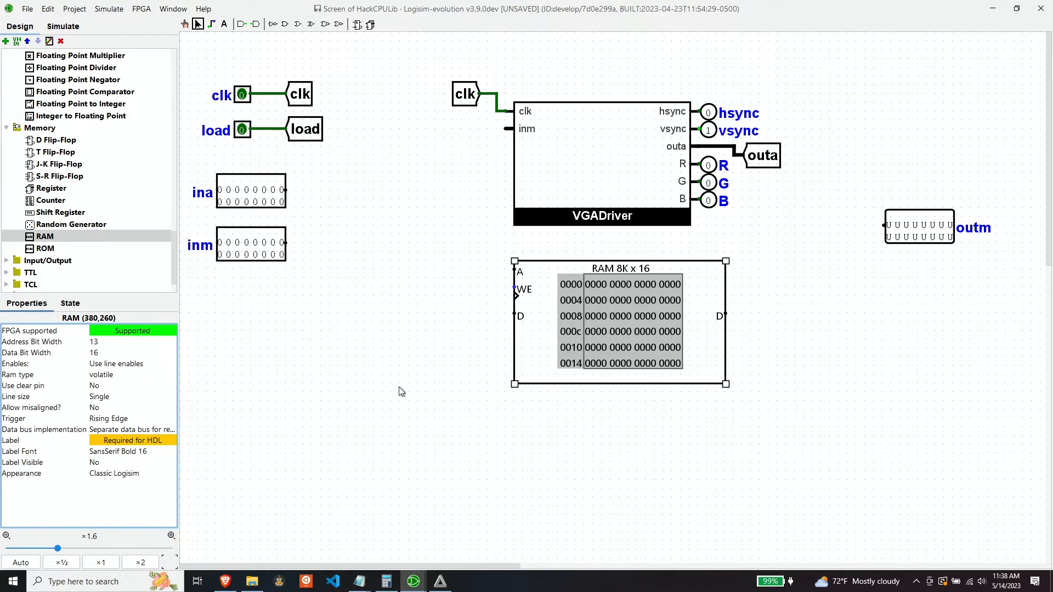
mouse_move(536, 273)
left_mouse_down()
mouse_move(556, 289)
mouse_move(545, 291)
left_mouse_up()
left_click(476, 364)
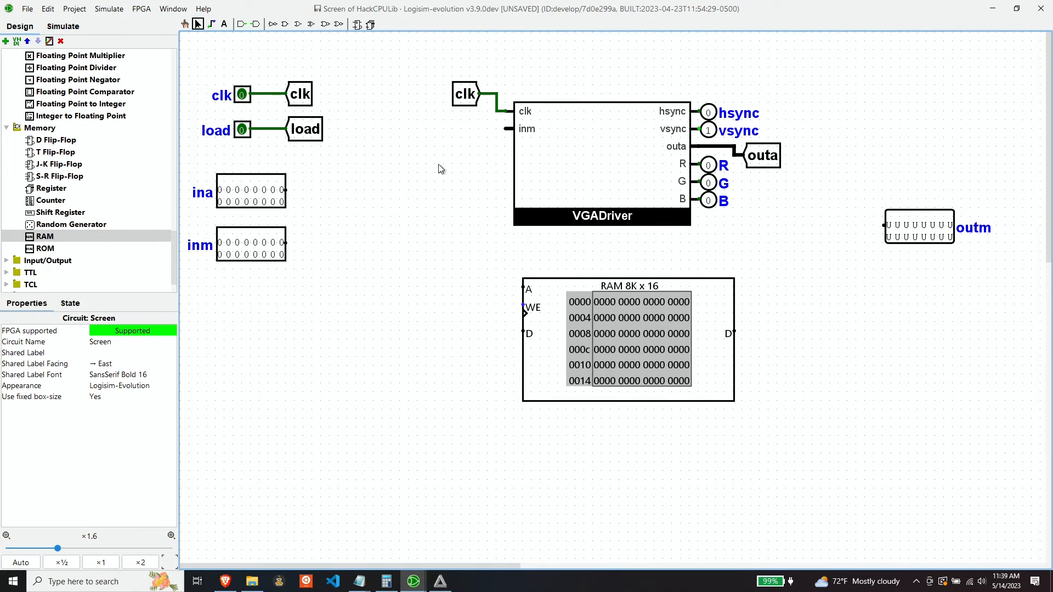
- Add a new circuit named VRAMAccessCtl to the library
left_click(249, 199)
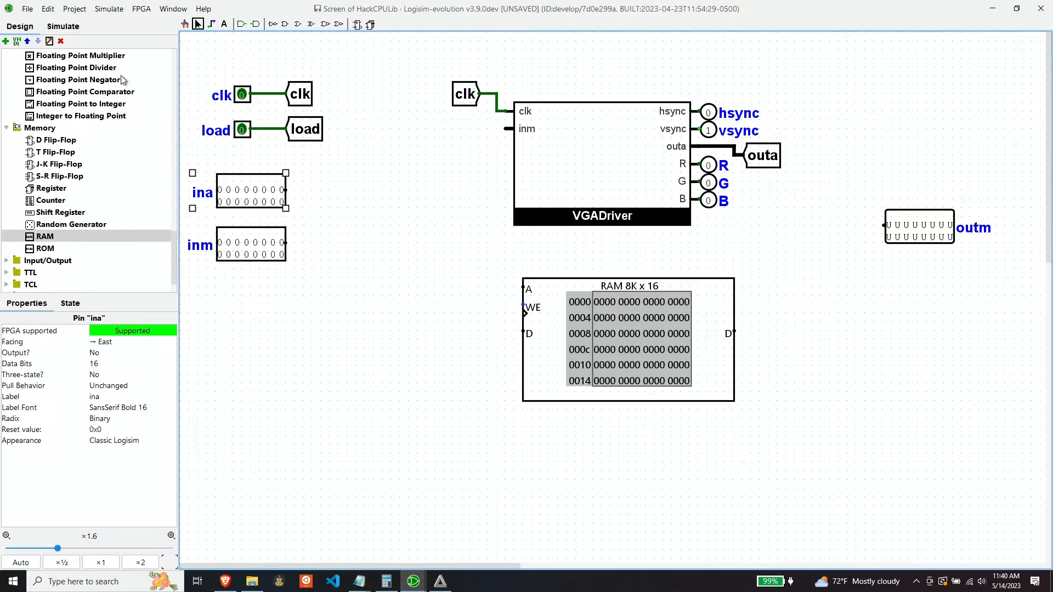
left_click(5, 41)
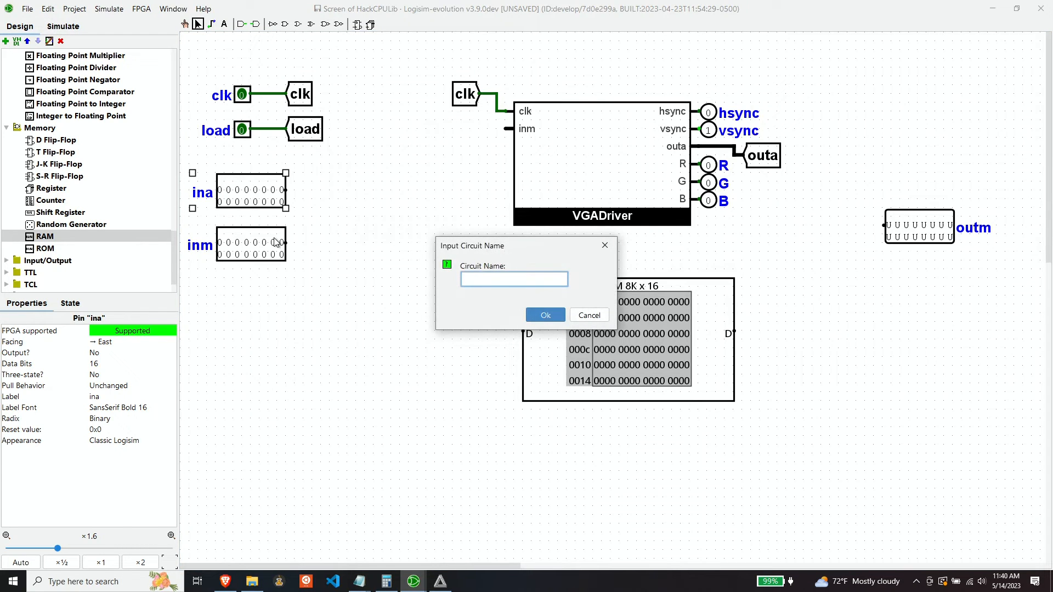
type("VRAMAccres")
key("BackSpace")
key("BackSpace")
key("BackSpace")
key("BackSpace")
key("BackSpace")
key("BackSpace")
type("AccessCtl")
key("Return")
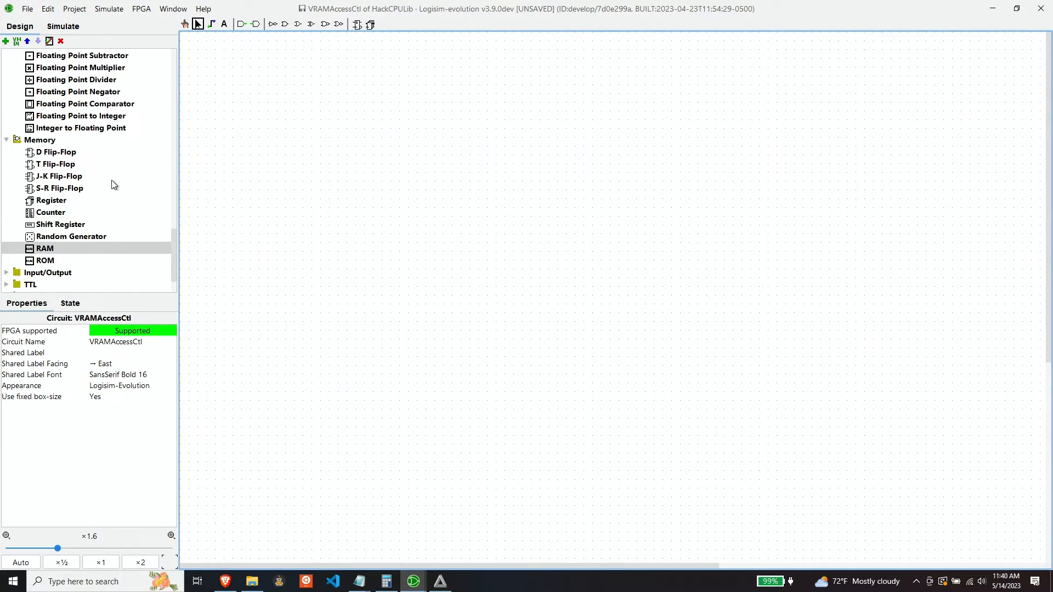
- Place a 16-bit input pin labelled ina in the empty circuit and move it toward the middle of the canvas's left half
scroll(109, 181, "up", 4)
scroll(83, 146, "up", 5)
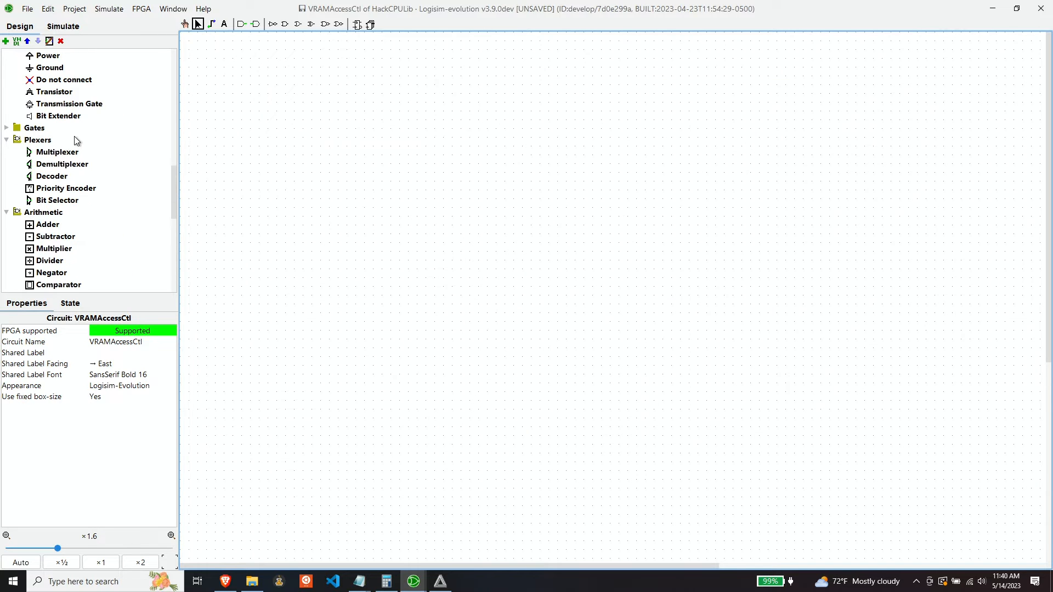
scroll(65, 132, "up", 2)
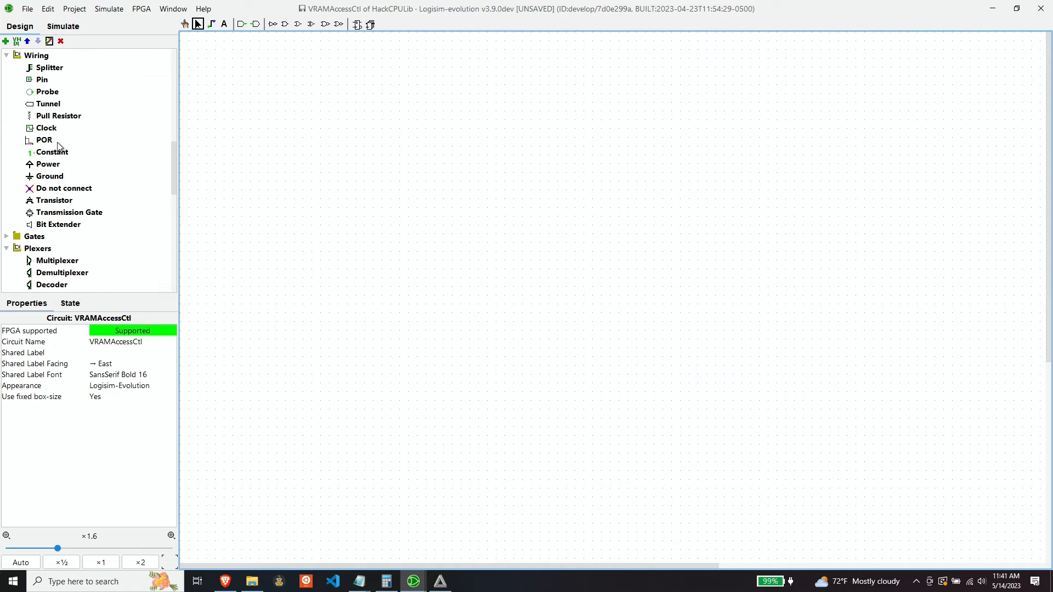
left_click(42, 79)
left_click(303, 165)
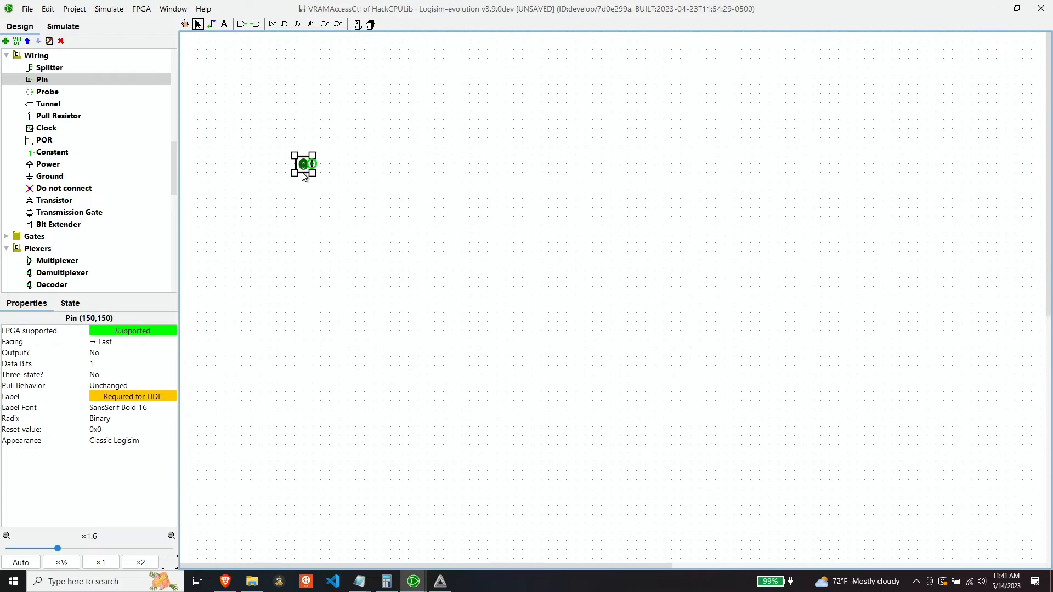
left_click(105, 363)
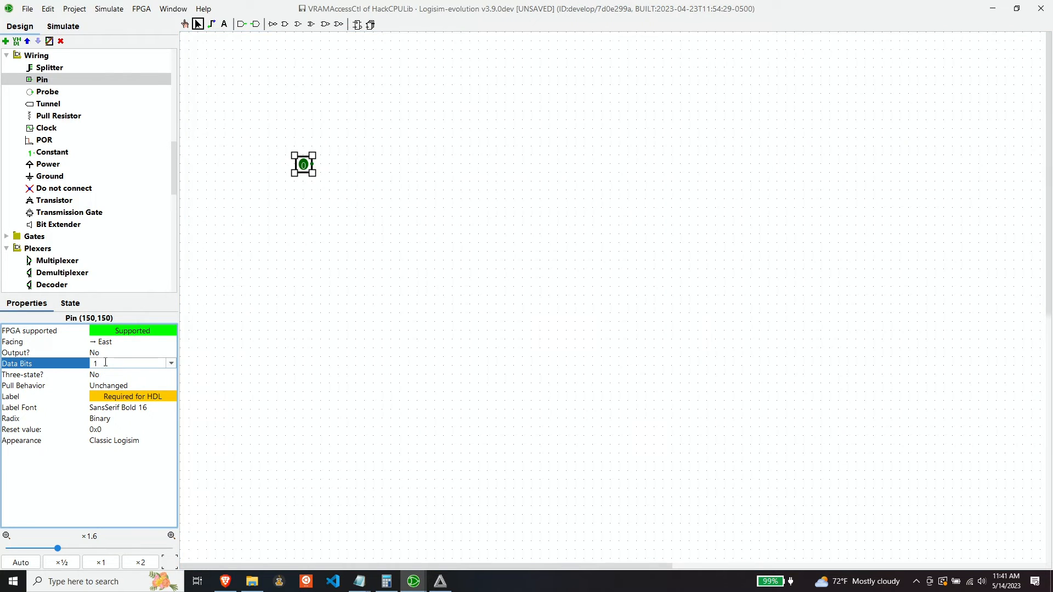
type("6")
key("Return")
left_click(111, 395)
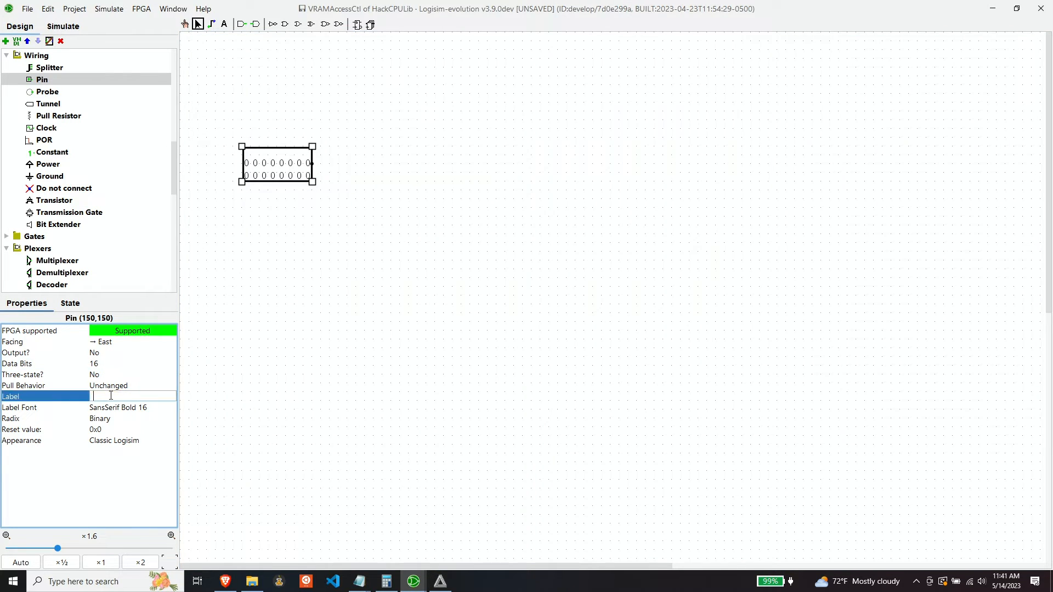
key("Return")
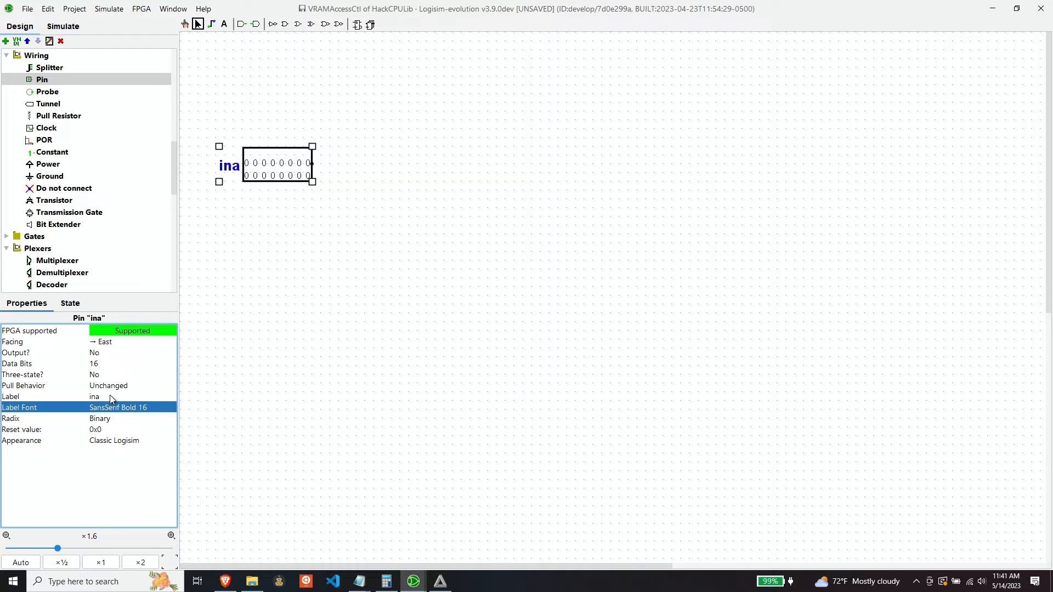
left_click_drag(276, 168, 357, 284)
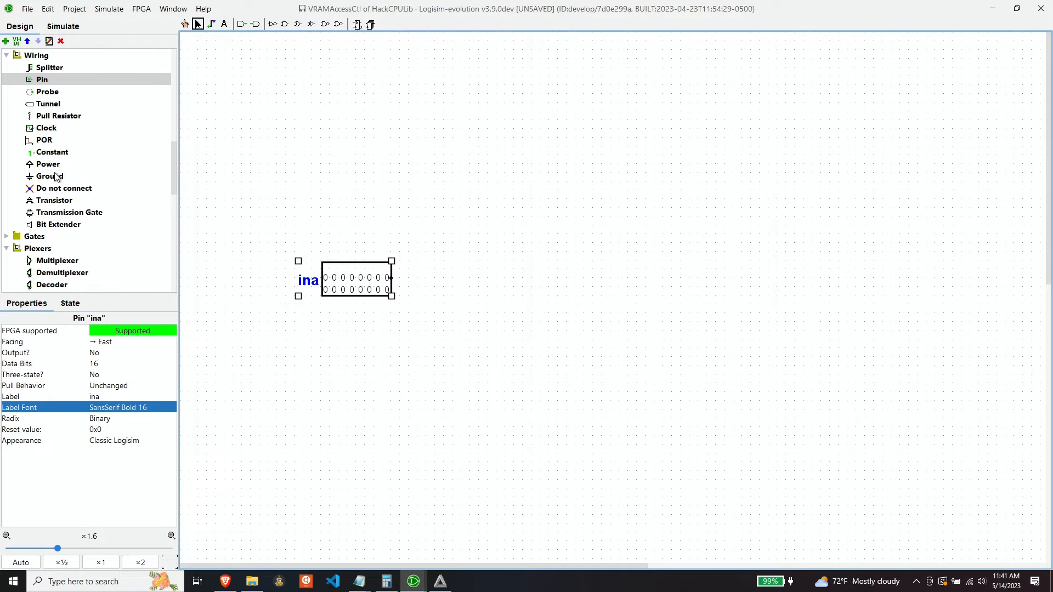
- Place a 1-bit output pin labelled vram well to the right of ina, level with it and facing West
left_click(42, 80)
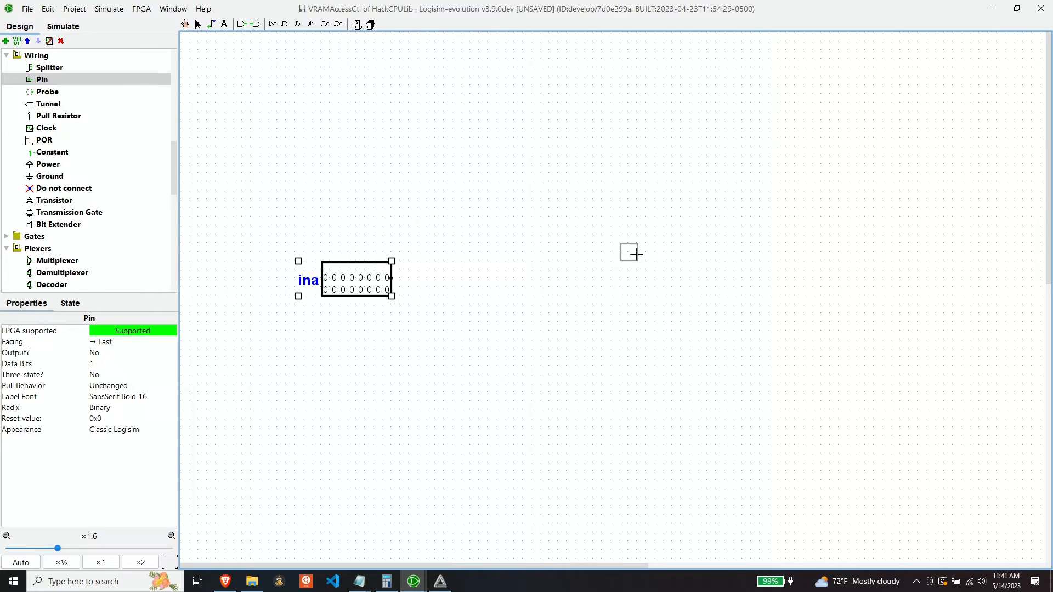
left_click(672, 279)
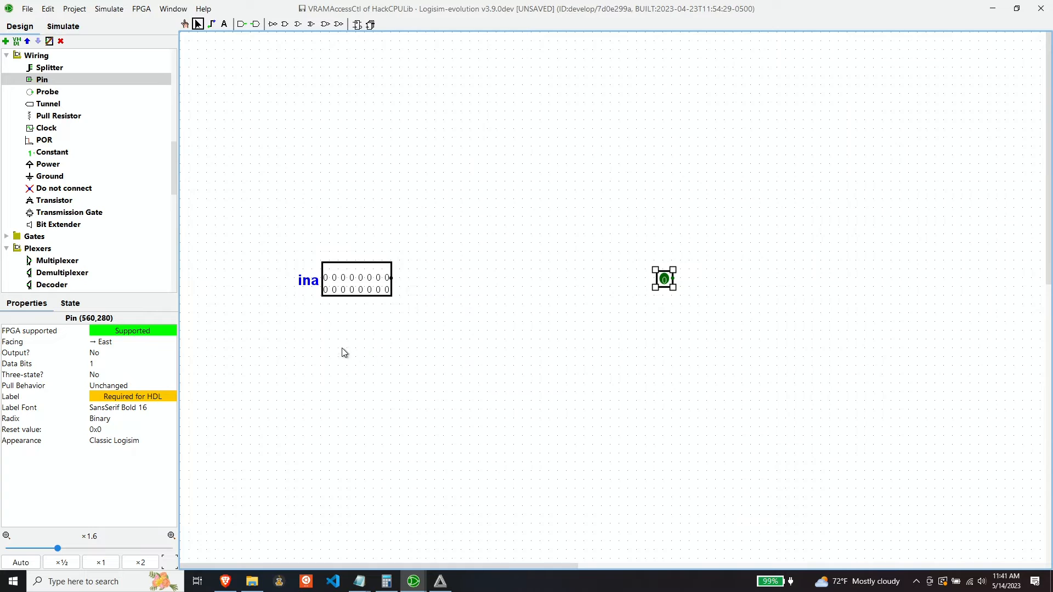
left_click(104, 354)
left_click(113, 368)
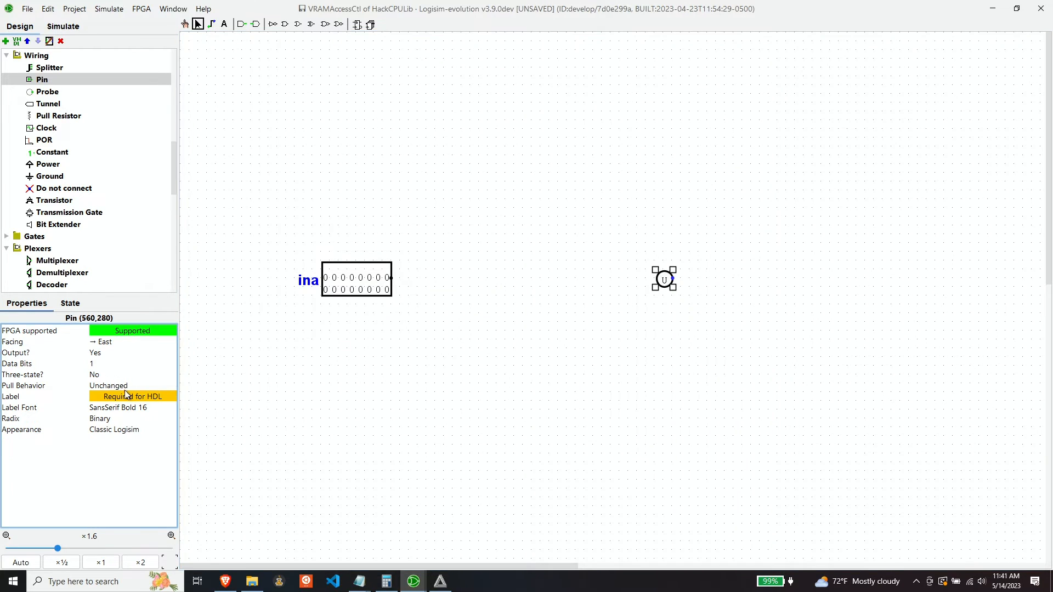
left_click(128, 396)
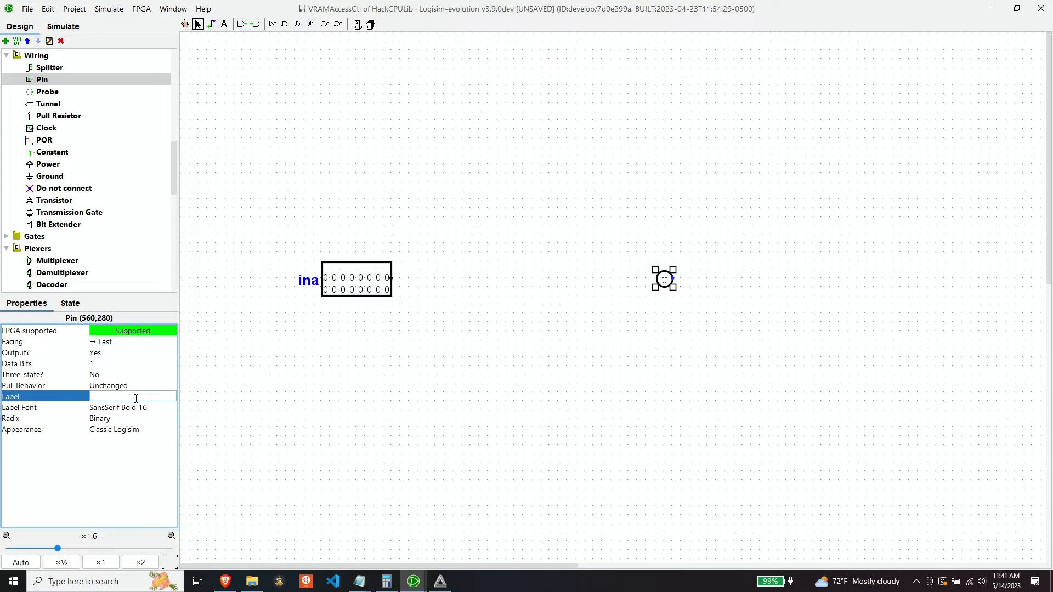
type("vram")
key("Return")
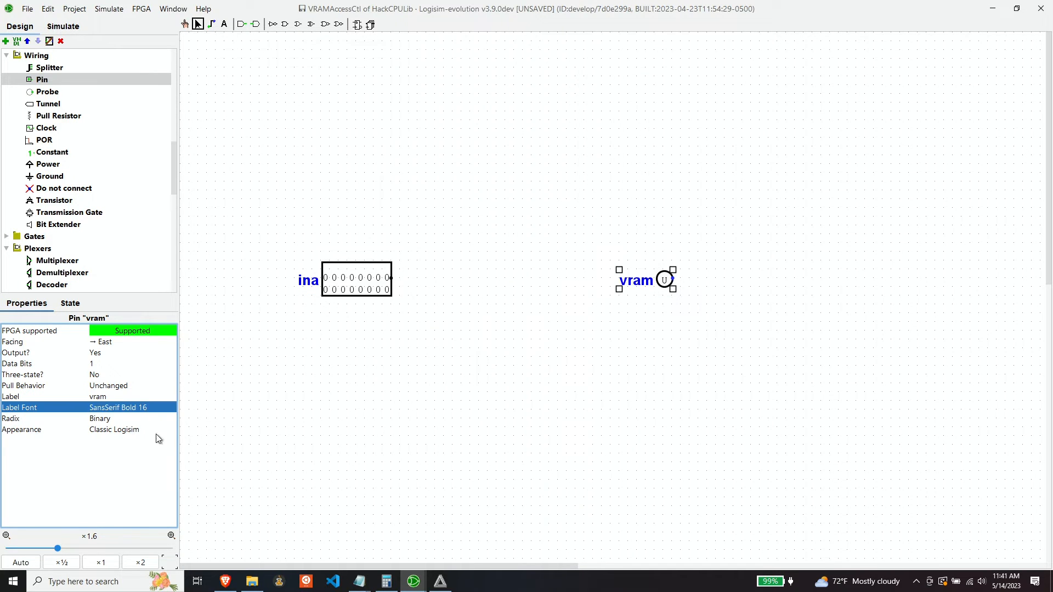
left_click(120, 344)
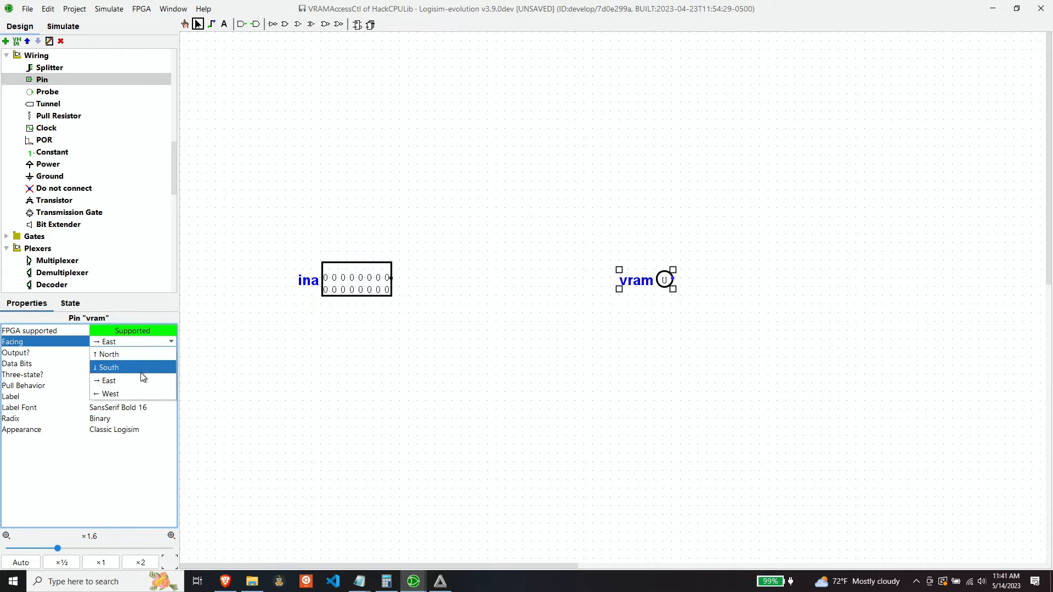
left_click(135, 389)
left_click(325, 364)
- Place an east-facing splitter just to the right of the ina pin
scroll(56, 178, "up", 1)
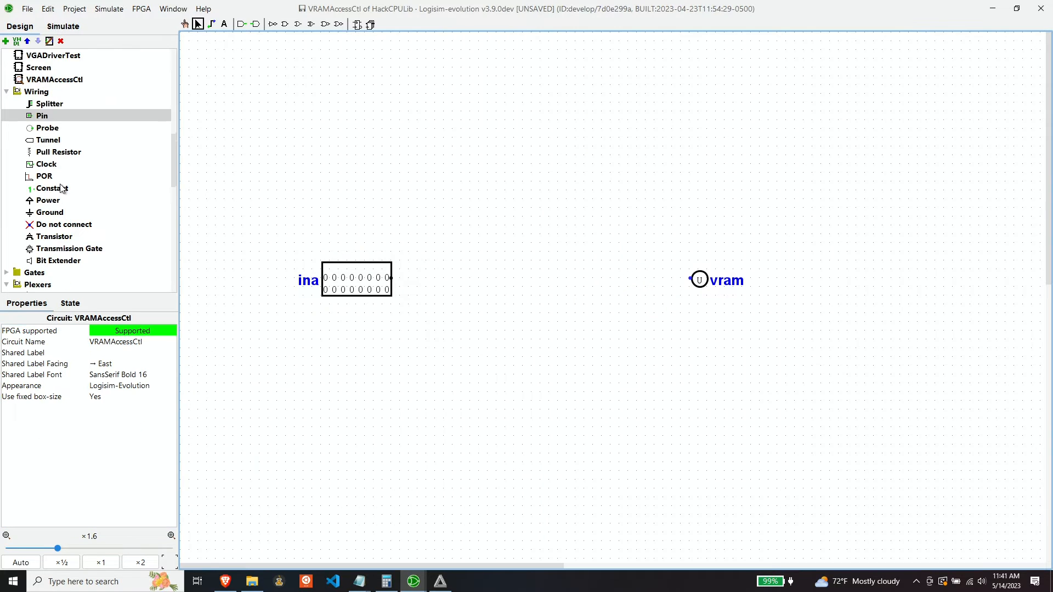
scroll(59, 189, "down", 1)
scroll(67, 193, "down", 3)
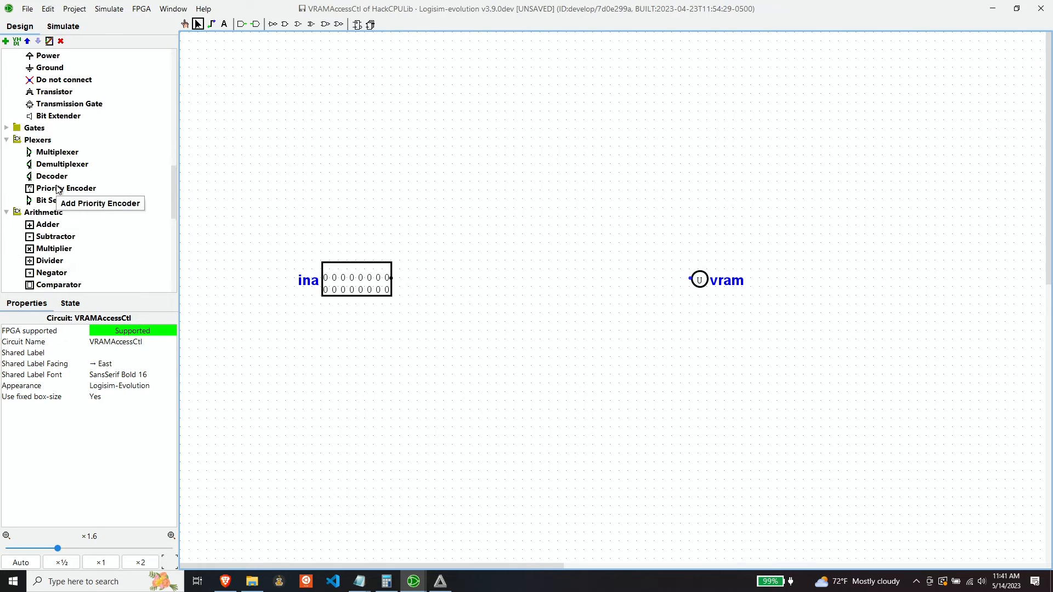
scroll(64, 195, "up", 3)
left_click(52, 67)
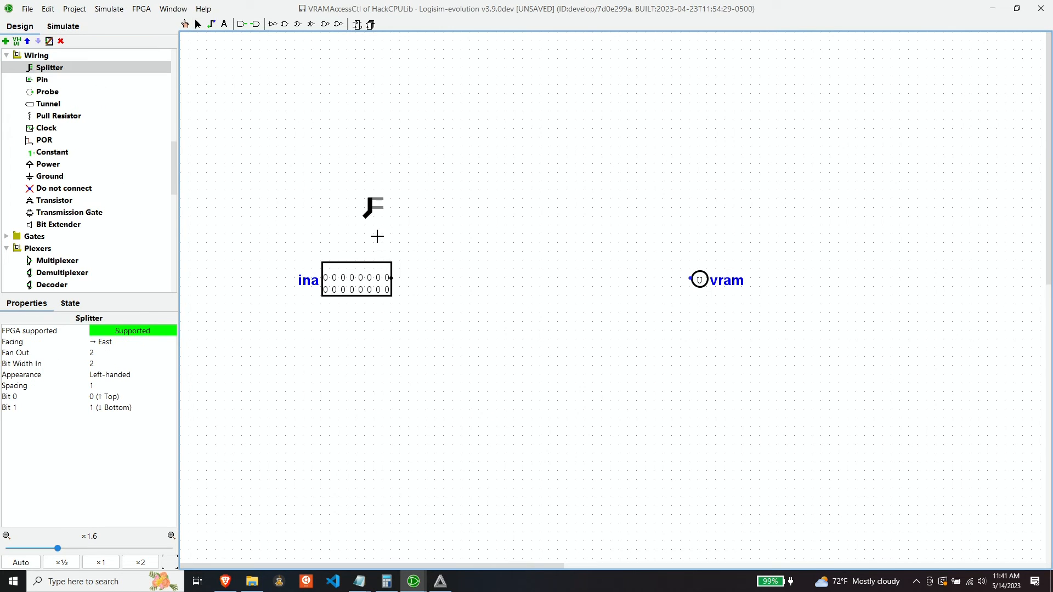
left_click(445, 268)
left_click(117, 346)
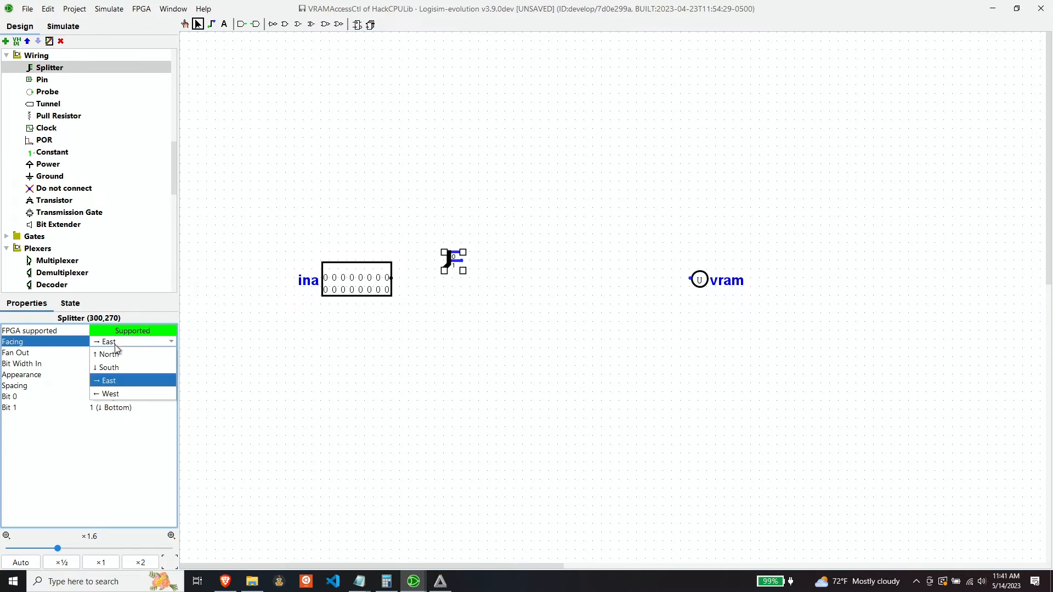
left_click(244, 330)
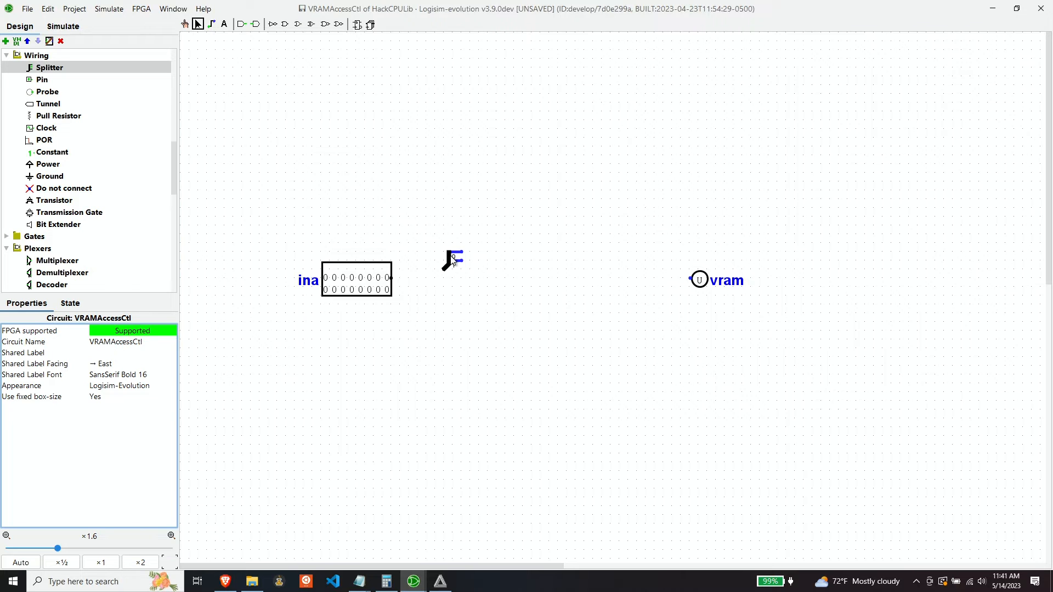
- Set the splitter's fan out and bit width in to 16, and attach it to the ina pin's output
left_click(454, 261)
left_click(102, 349)
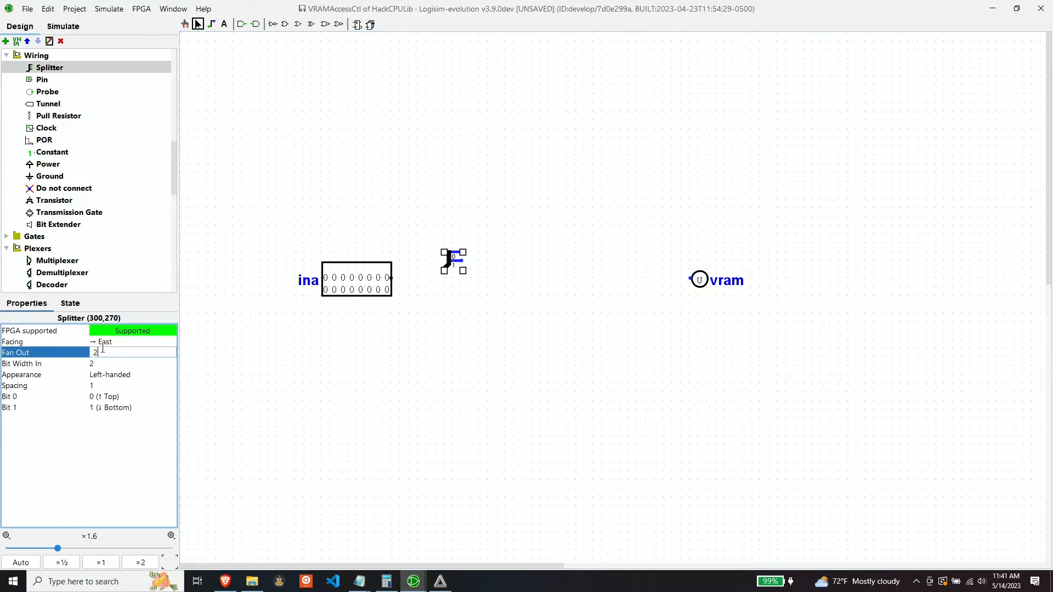
key("BackSpace")
type("16")
left_click(110, 363)
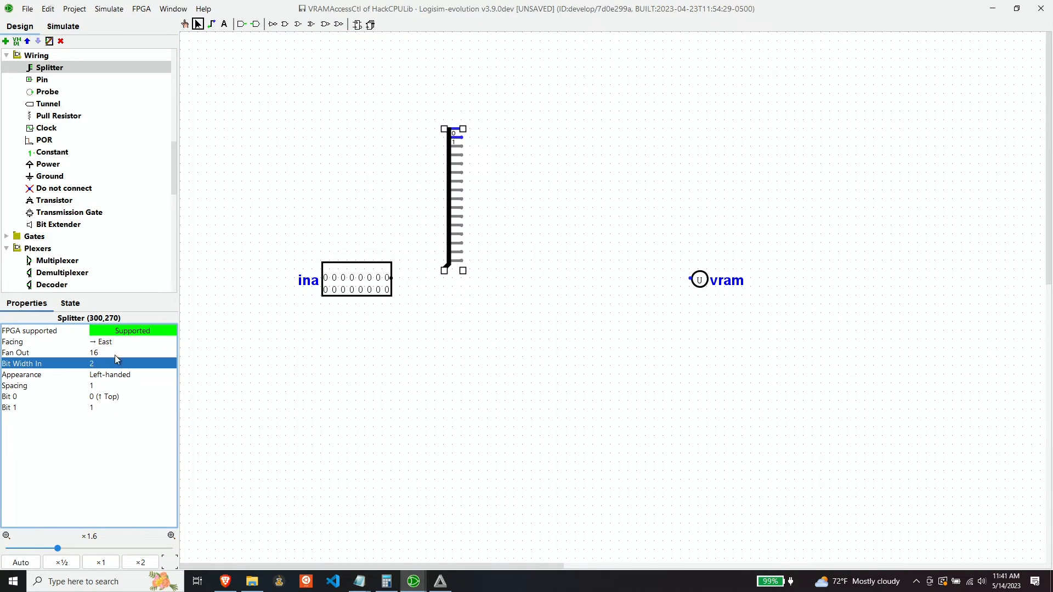
key("BackSpace")
type("16")
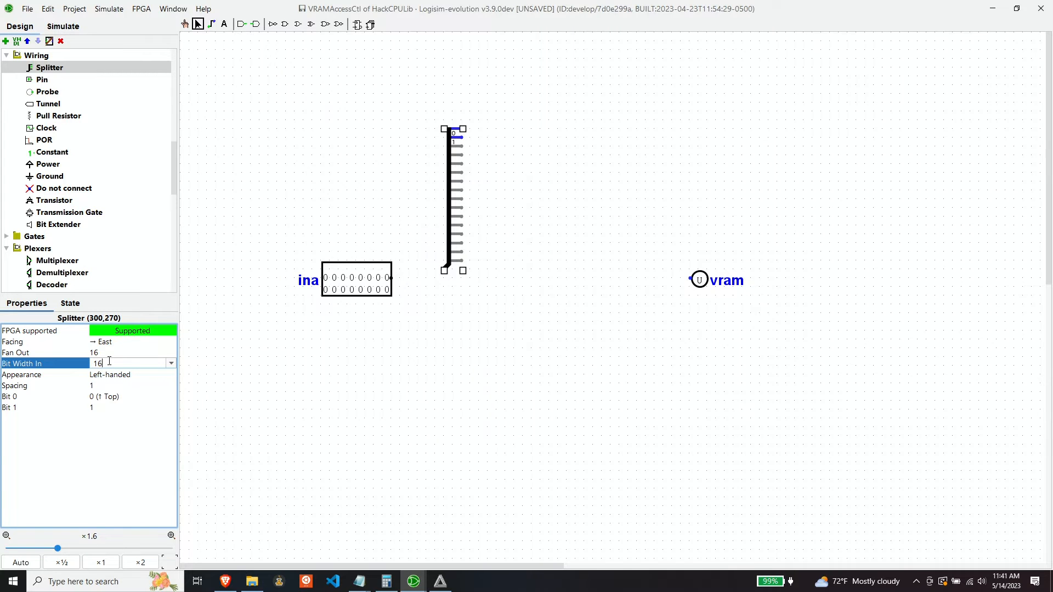
key("Return")
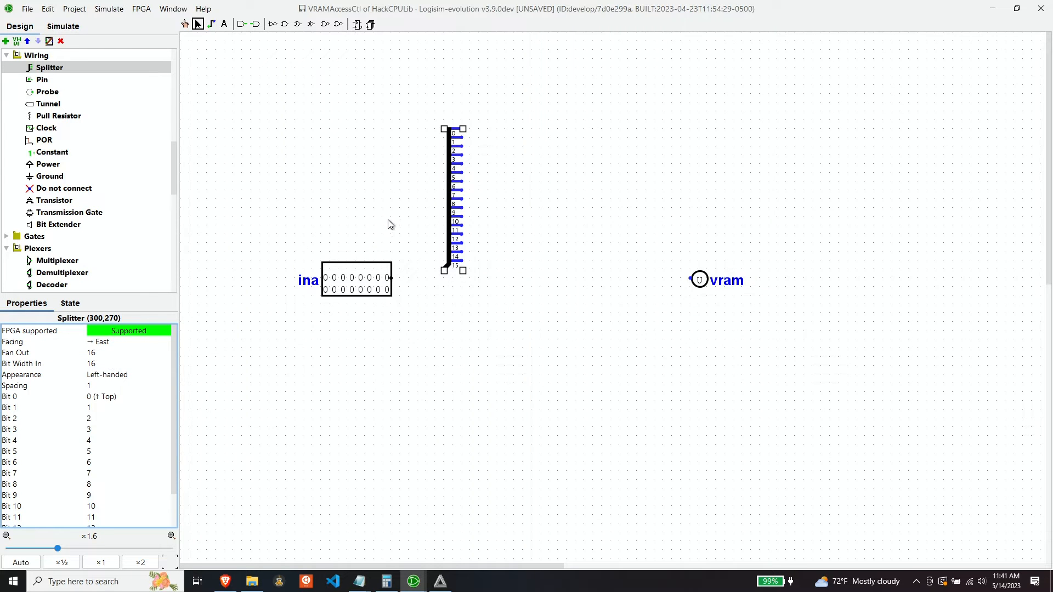
left_click_drag(448, 239, 393, 248)
left_click(432, 290)
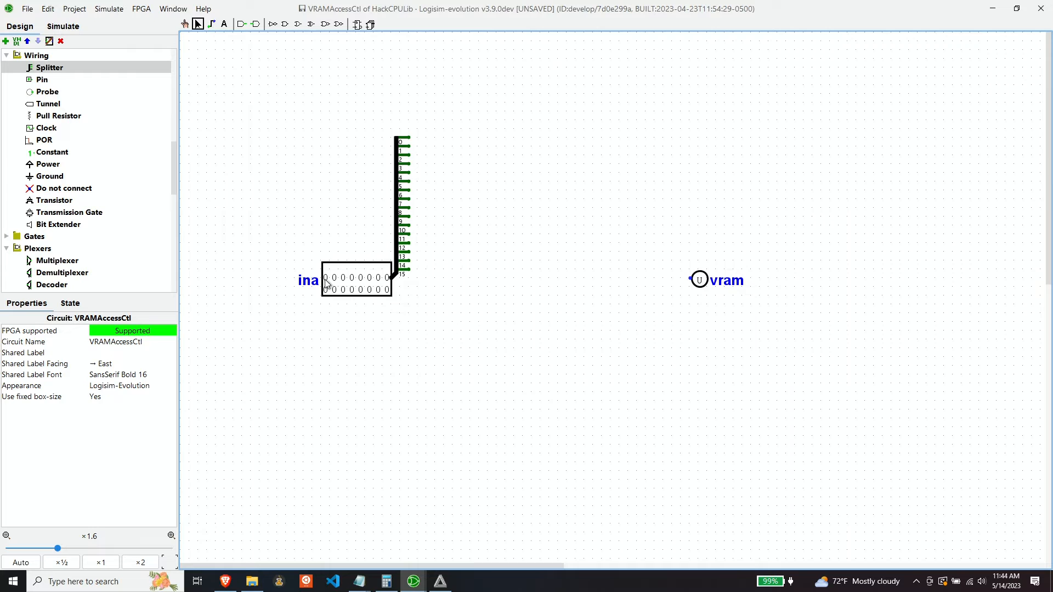
- Place a two-input, medium AND gate between the splitter's outputs and the vram pin
left_click(285, 24)
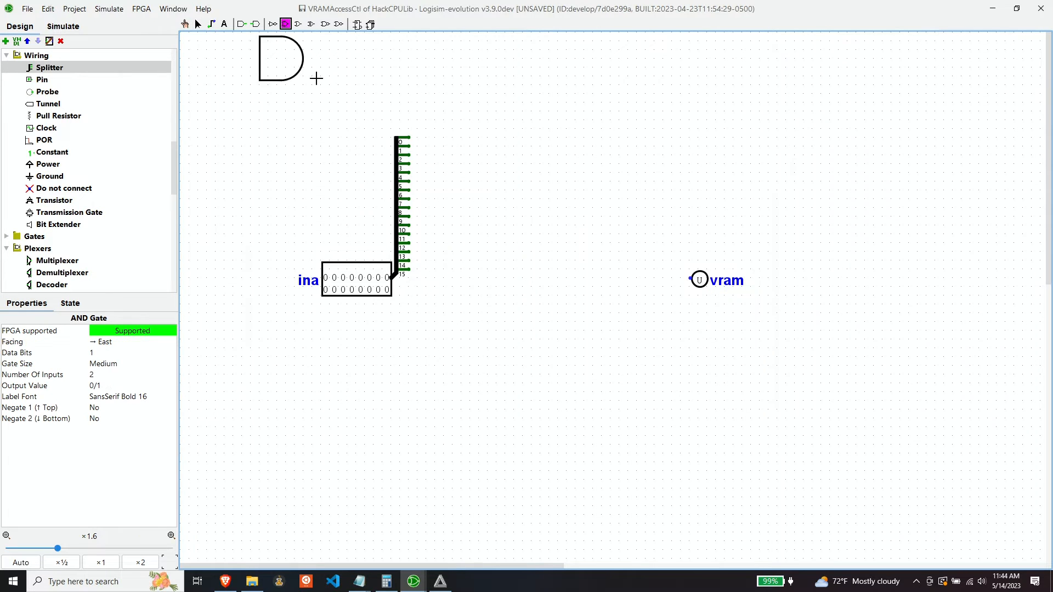
left_click(514, 269)
key("Left")
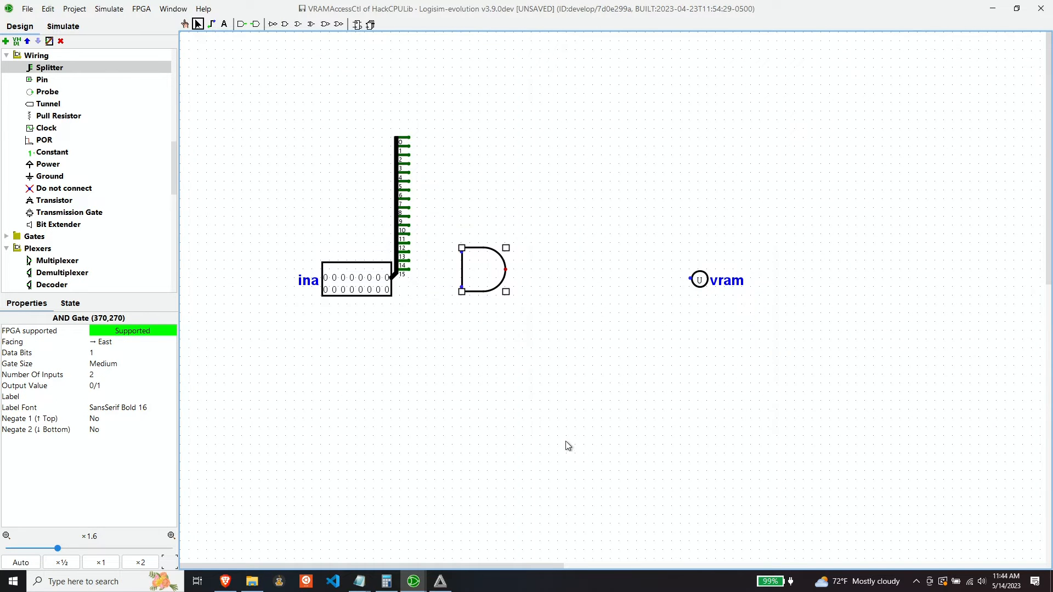
- Switch to Calculator in Programmer mode and enter decimal 16384 to examine its binary form
left_click(715, 325)
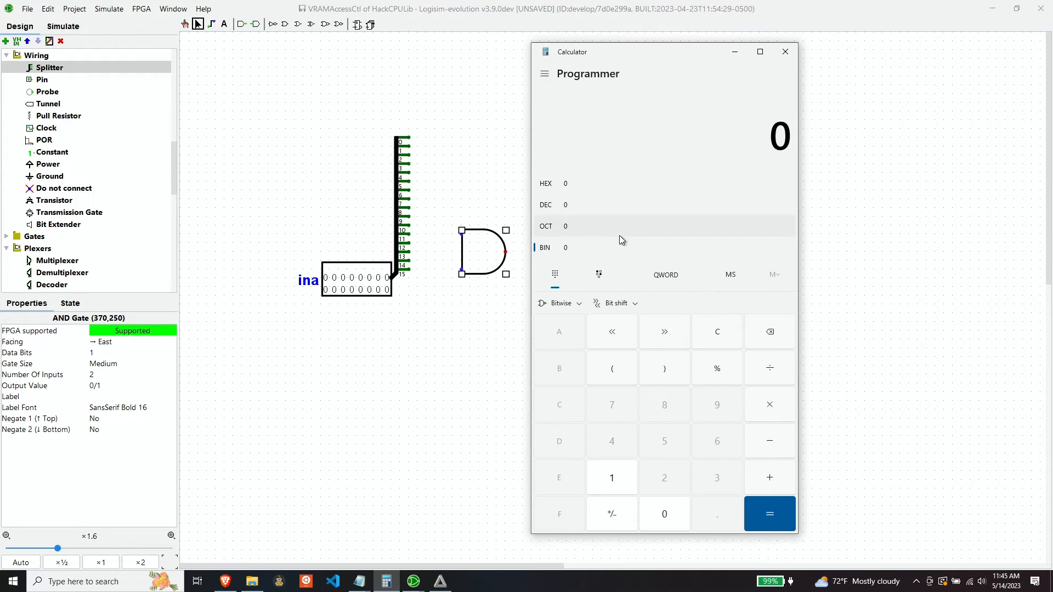
left_click(556, 208)
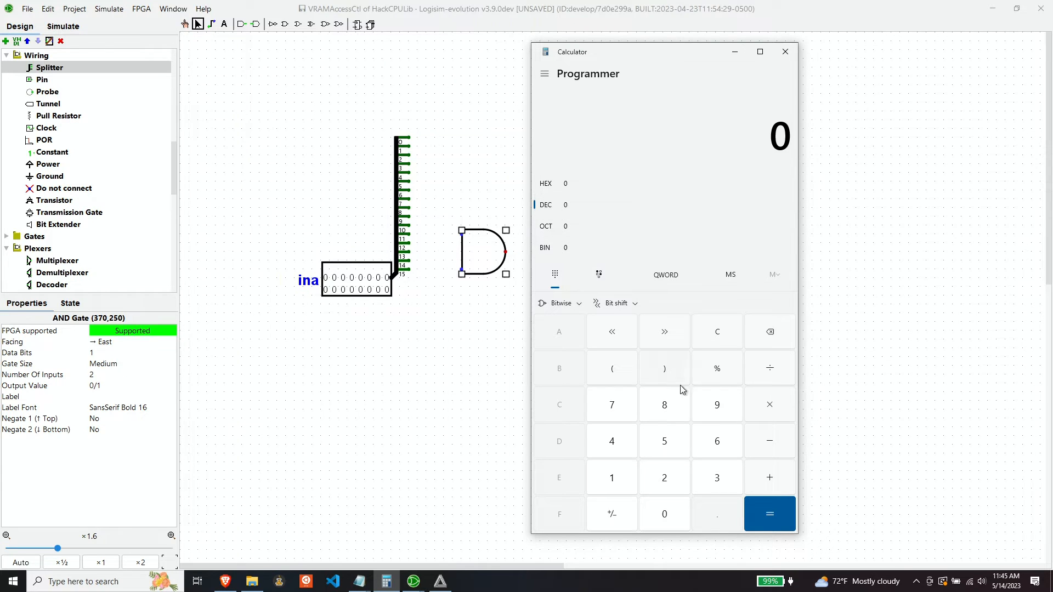
left_click(628, 478)
left_click(722, 452)
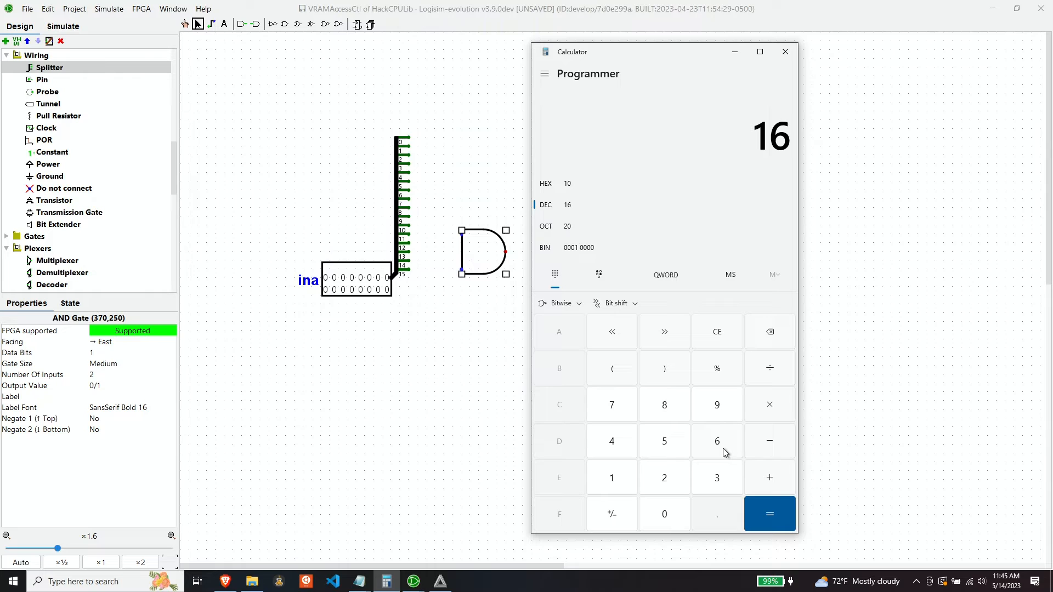
left_click(715, 476)
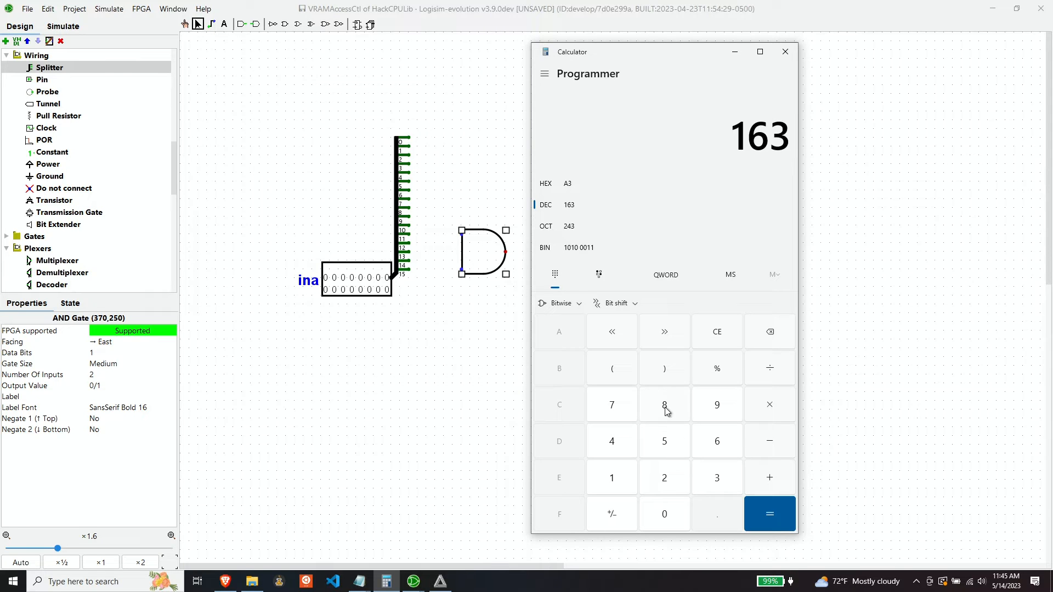
left_click(665, 406)
left_click(612, 448)
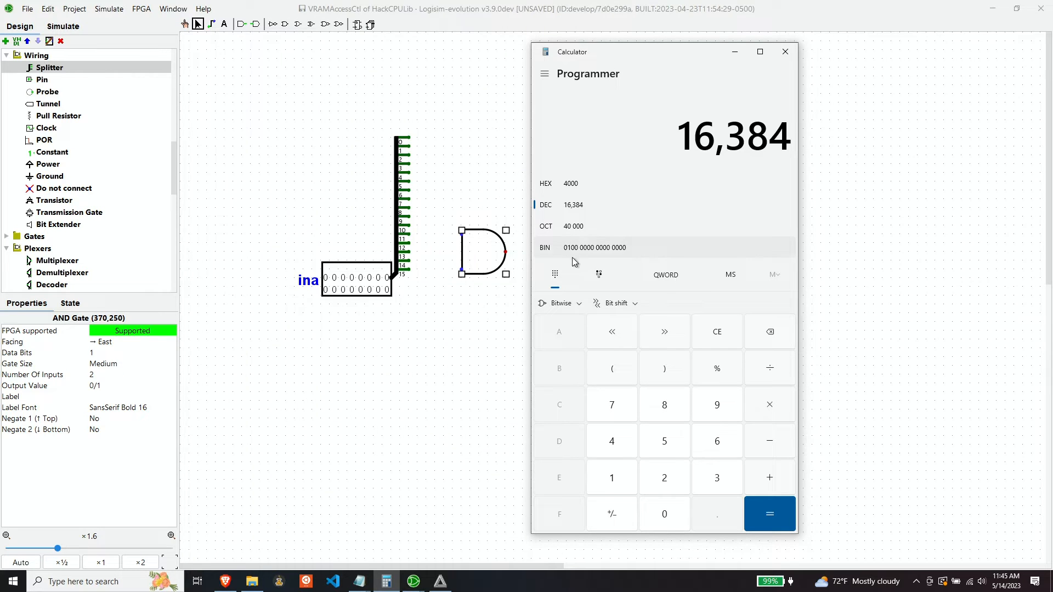
- Clear the calculator and enter decimal 24575 to examine its binary form
left_click(717, 341)
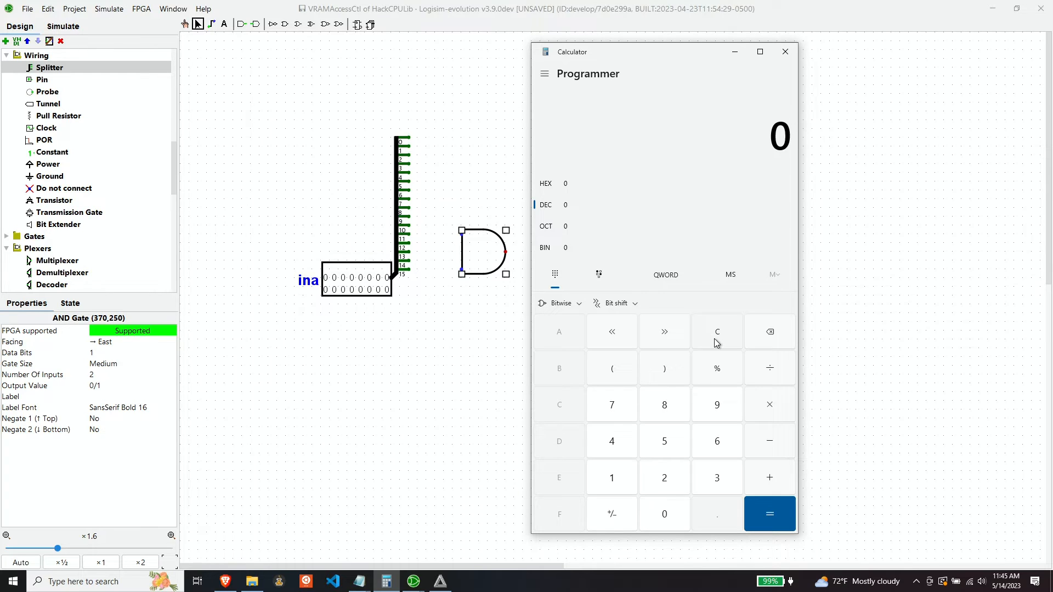
left_click(663, 481)
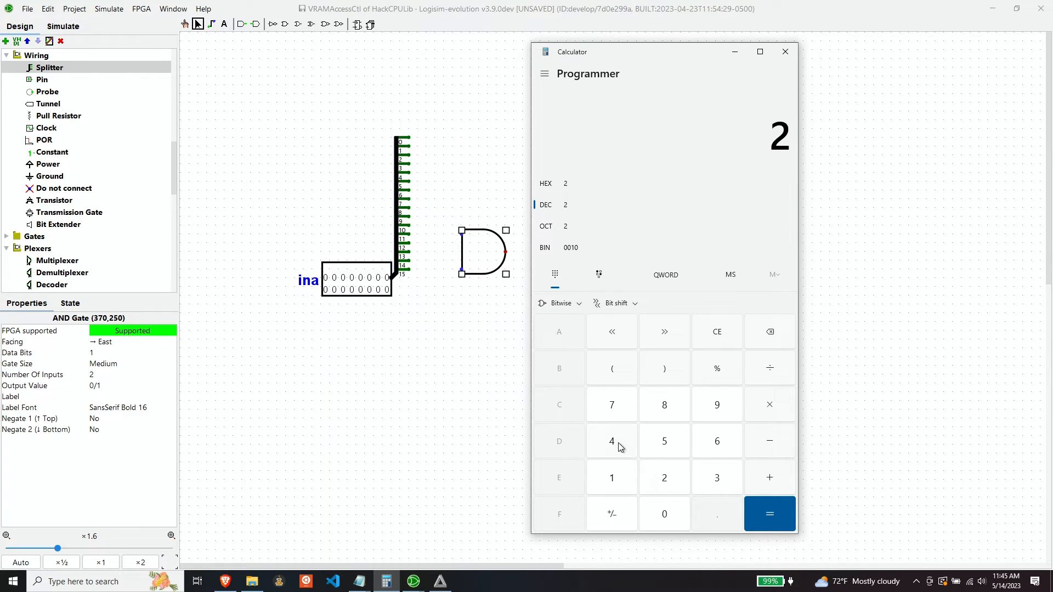
left_click(620, 447)
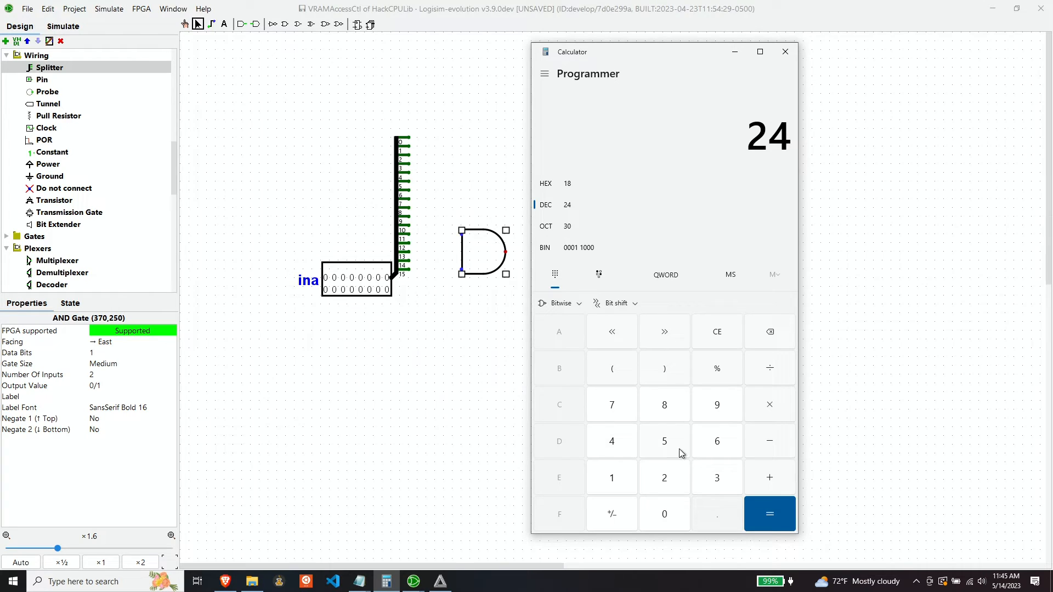
left_click(664, 441)
left_click(620, 414)
left_click(665, 442)
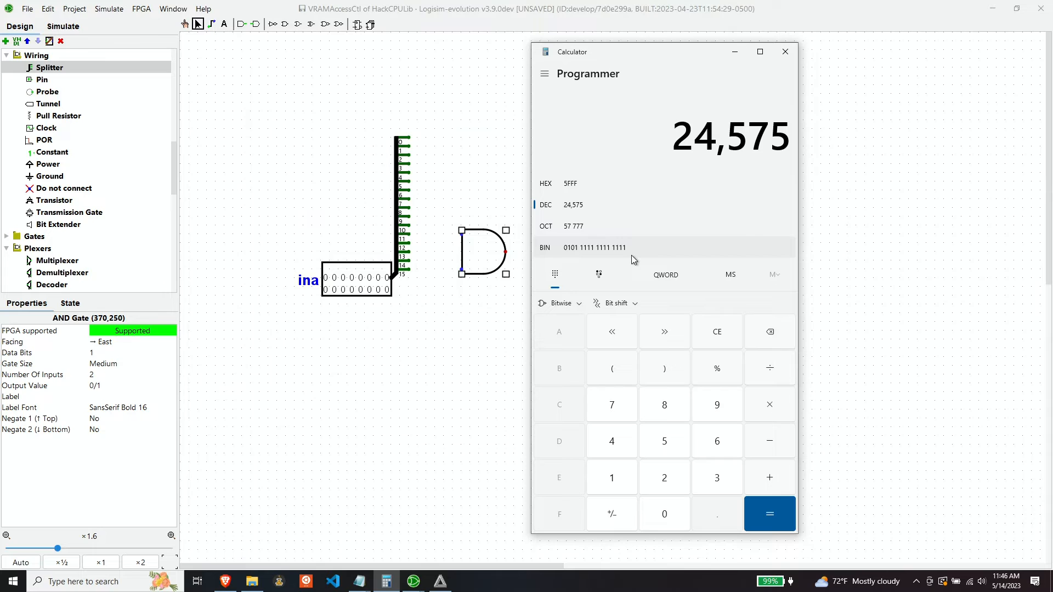
- Return to Logisim-evolution, shift the AND gate down one grid step, and set its number of inputs to 3
left_click(500, 353)
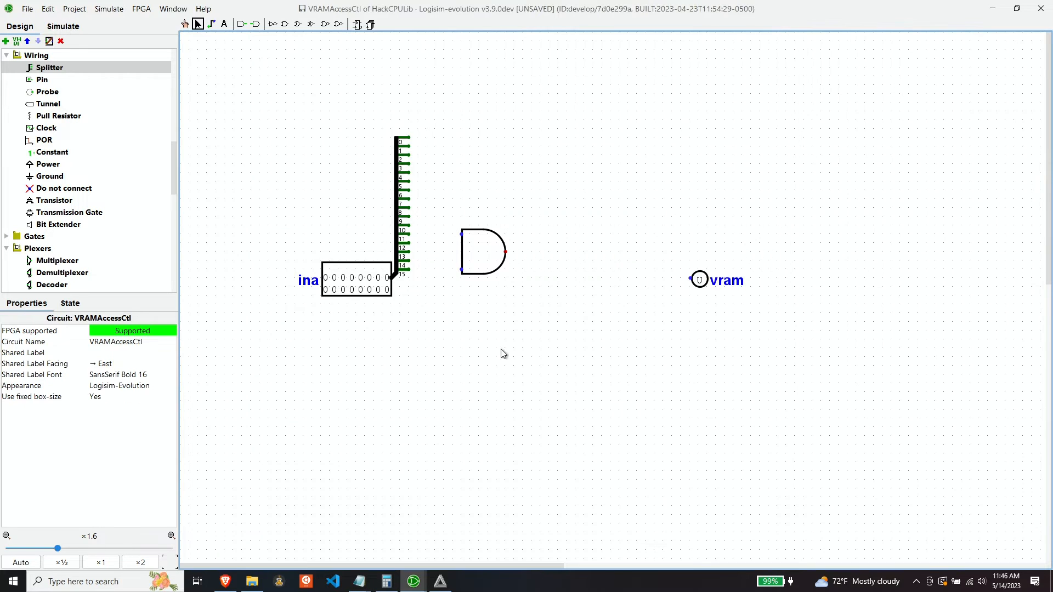
left_click_drag(489, 267, 490, 275)
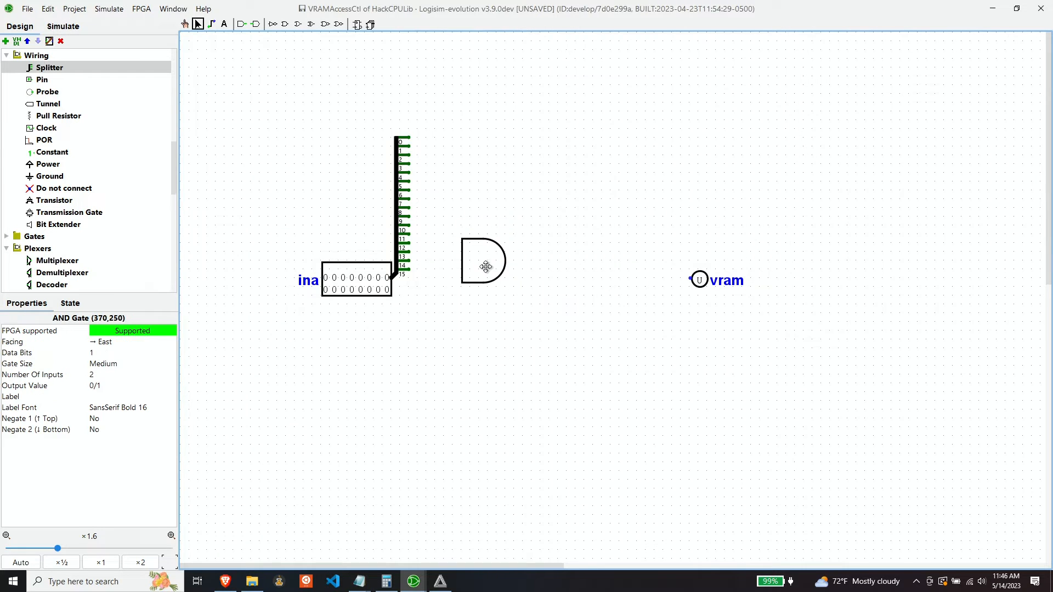
left_click(106, 373)
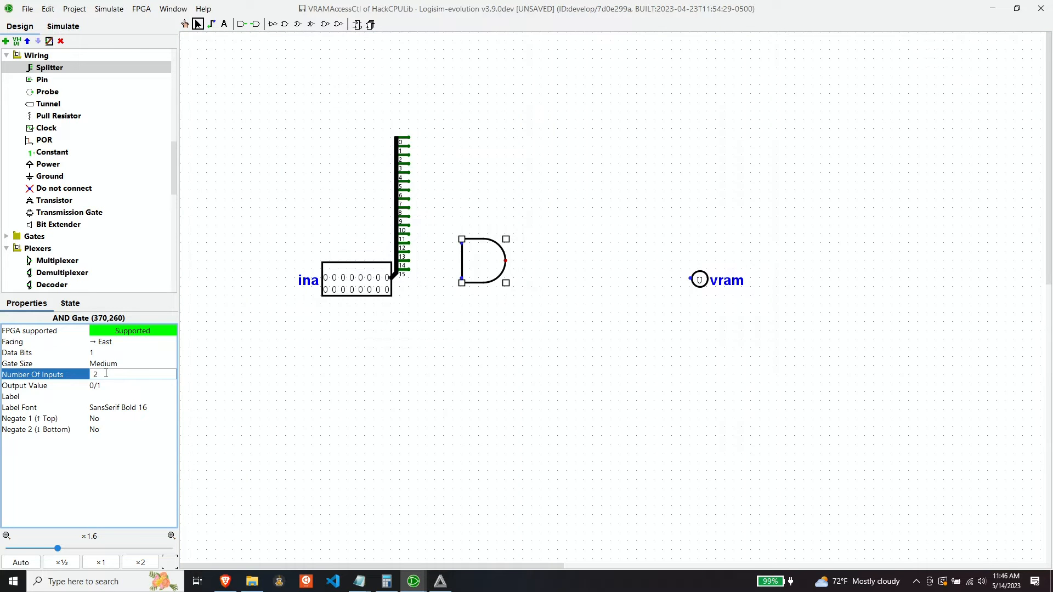
key("BackSpace")
type("3")
key("Return")
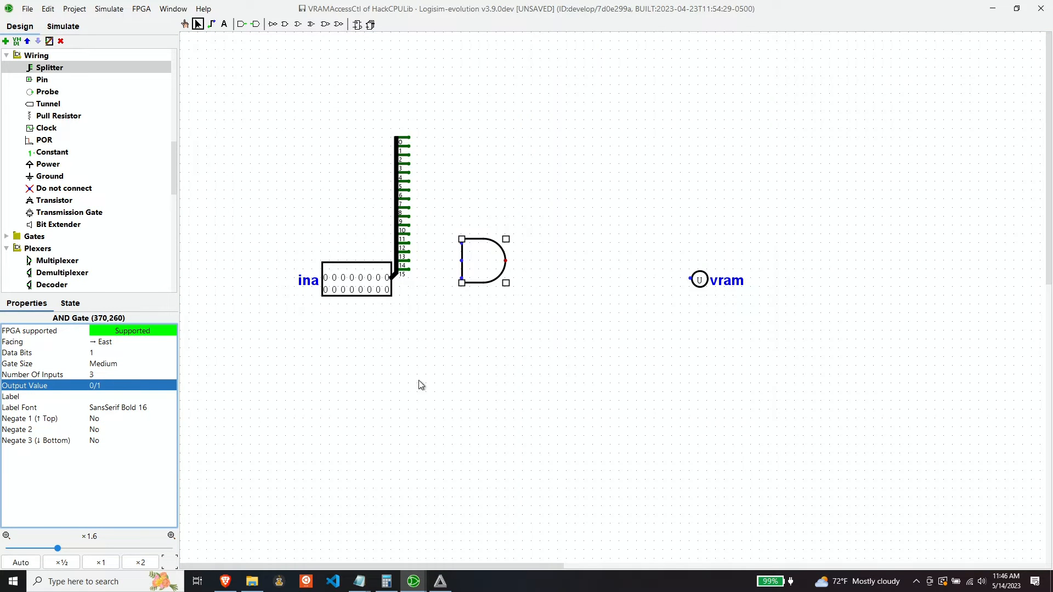
- Negate the AND gate's first and third inputs and set its gate size to Narrow
left_click(96, 419)
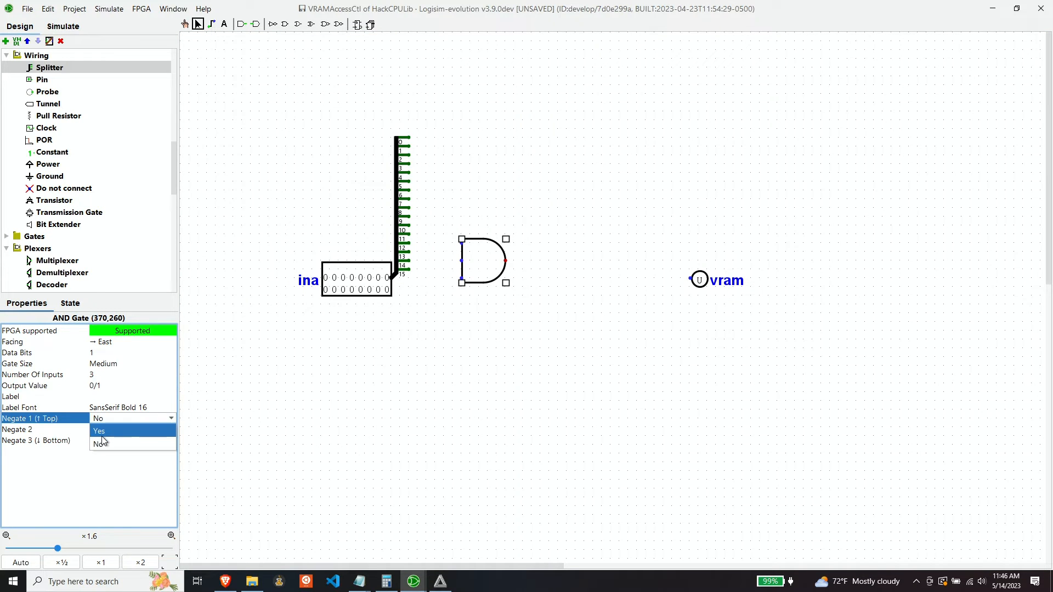
left_click(100, 442)
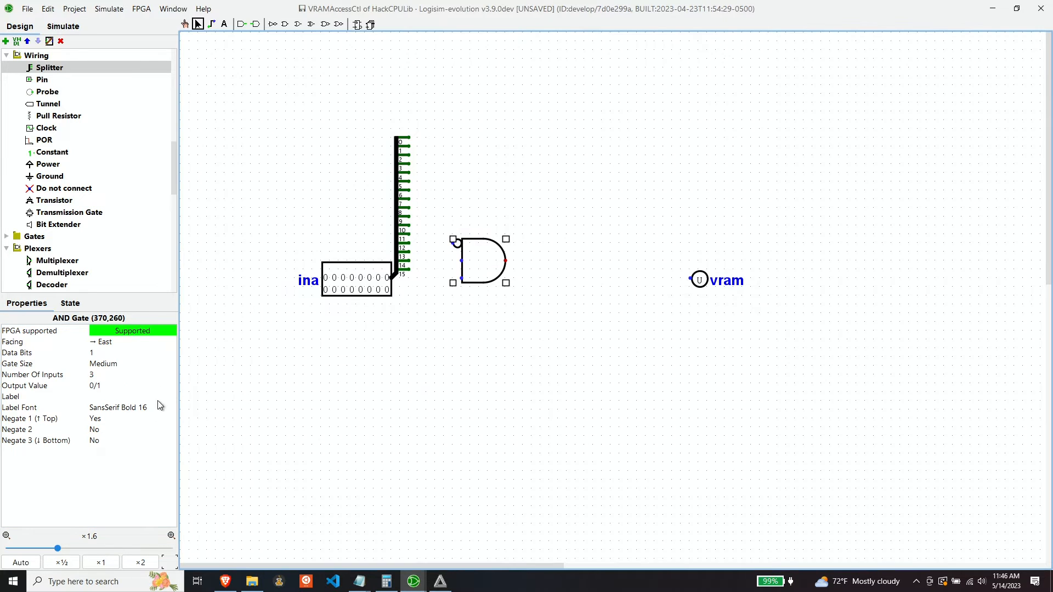
left_click(99, 440)
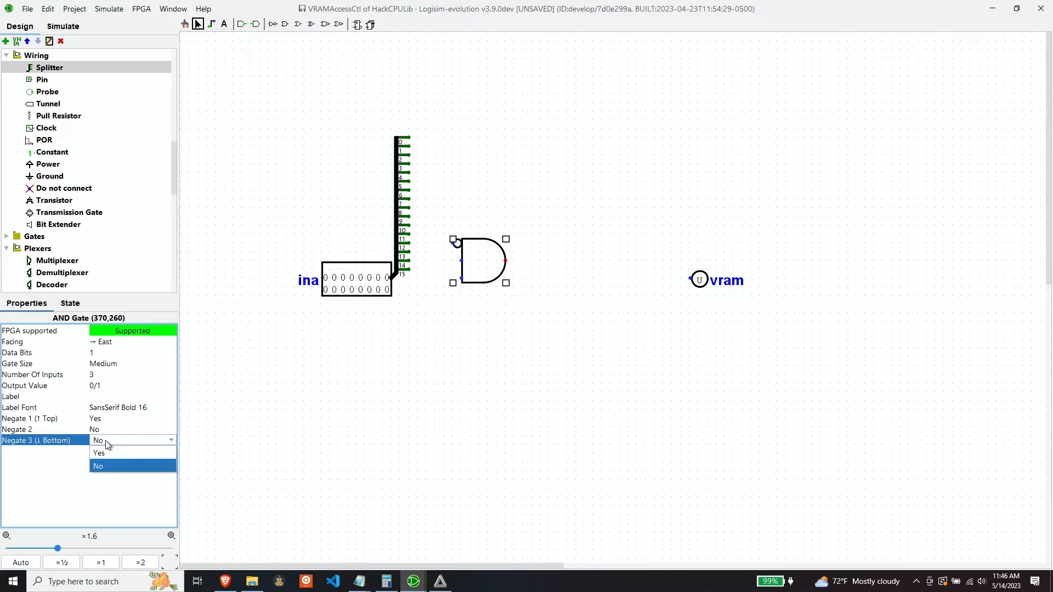
left_click(101, 453)
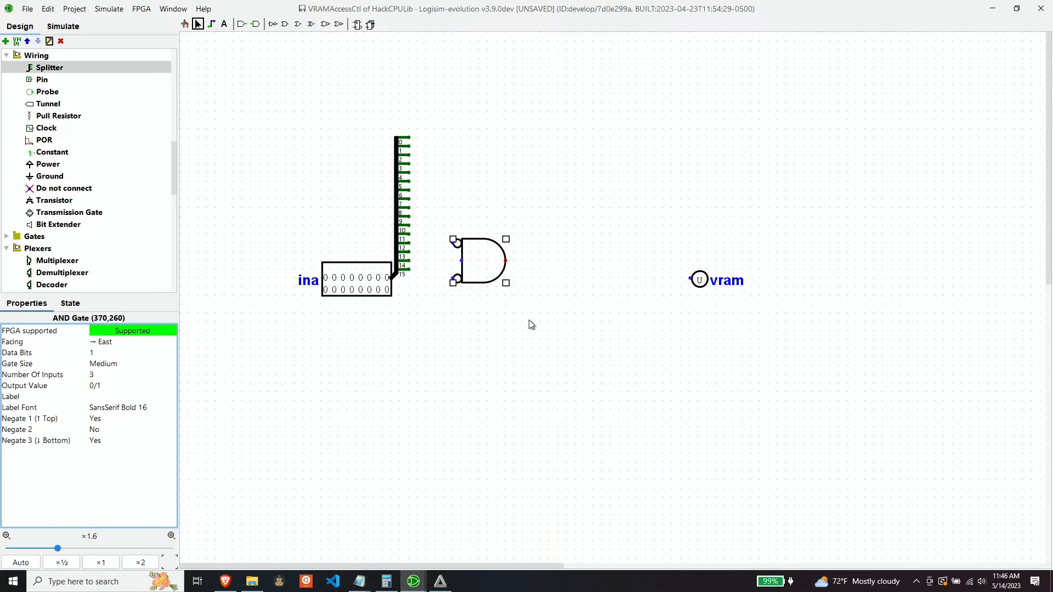
left_click(481, 274)
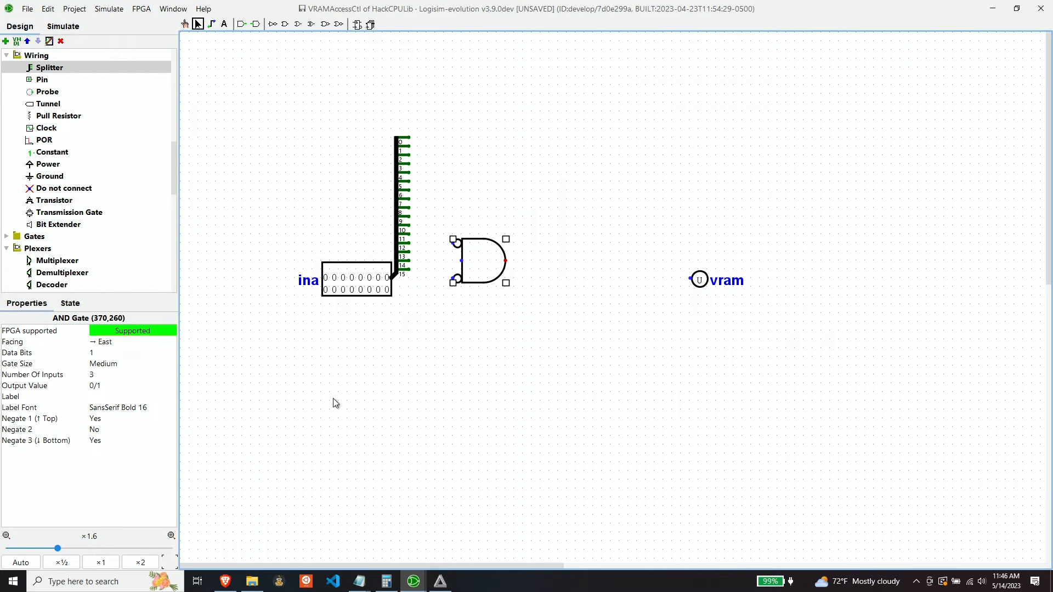
left_click(105, 365)
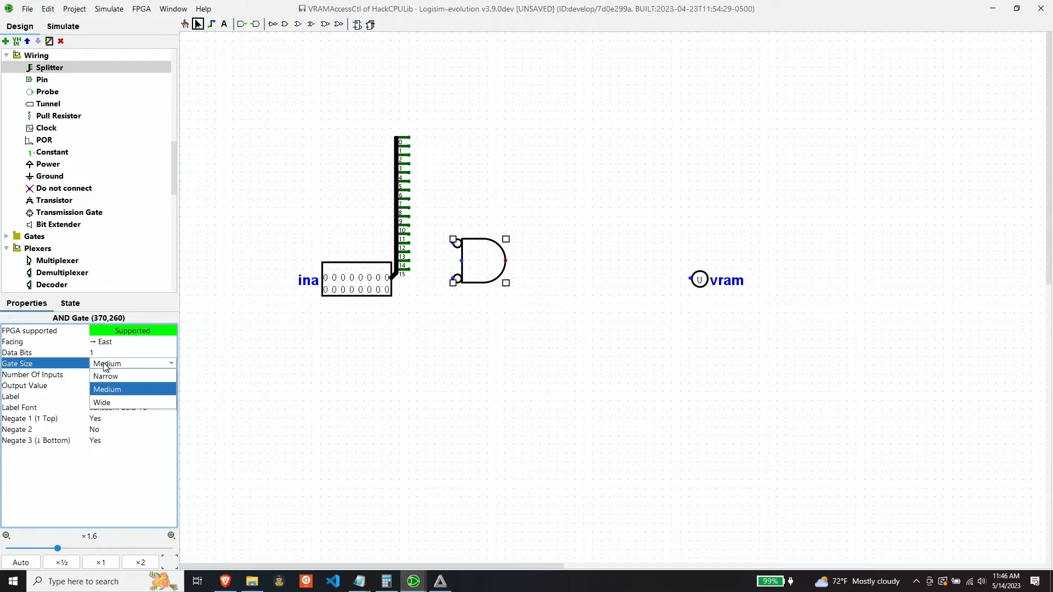
left_click(106, 376)
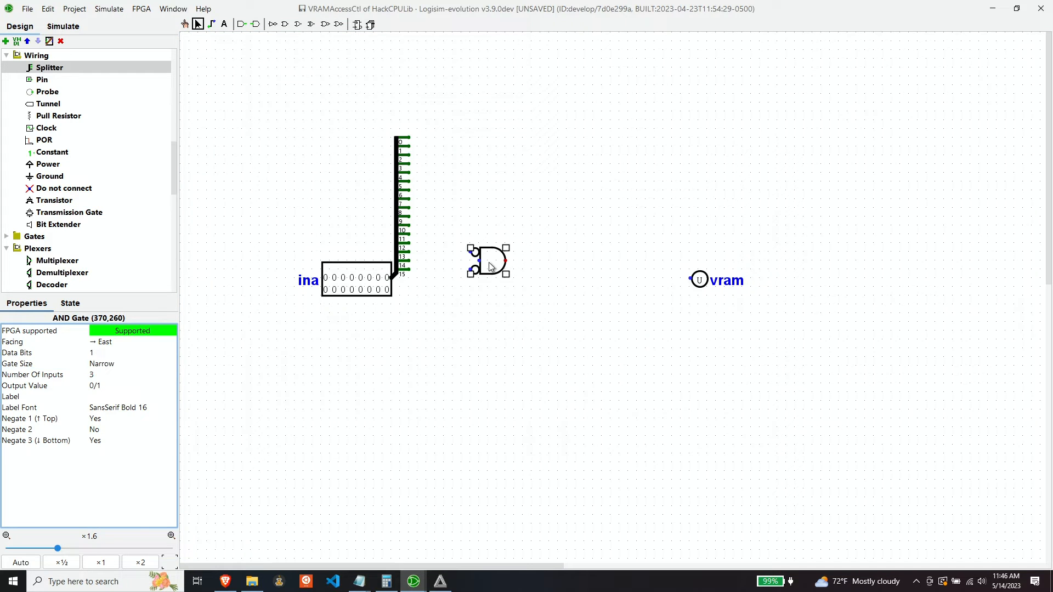
- Attach the AND gate's inputs to splitter outputs 13, 14 and 15, and wire its output to the vram pin brought closer beside it
mouse_move(489, 261)
left_mouse_down()
mouse_move(423, 255)
mouse_move(444, 260)
mouse_move(442, 269)
left_mouse_up()
left_click(520, 274)
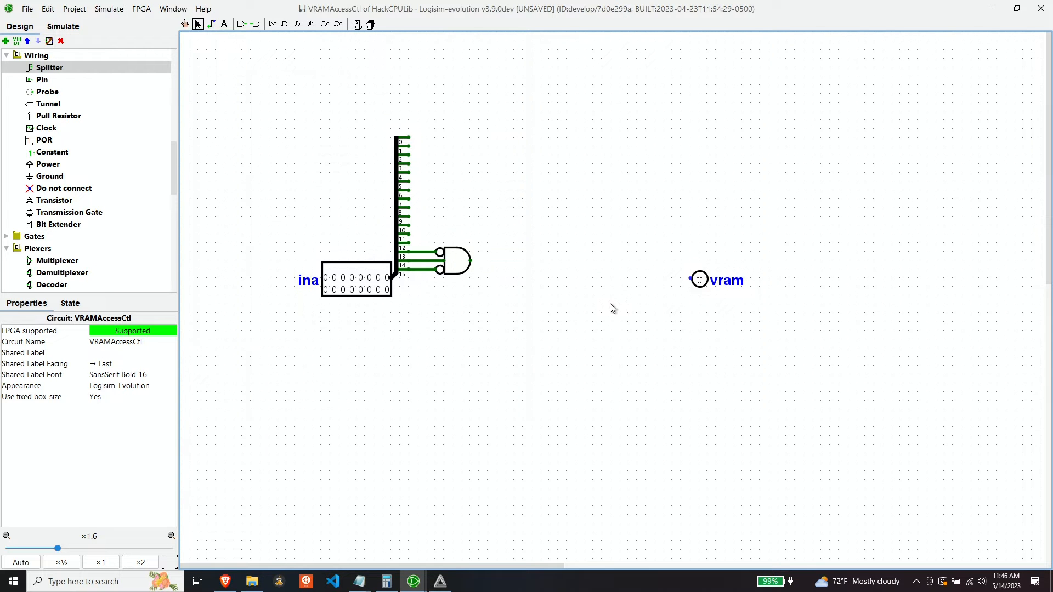
left_click_drag(698, 280, 540, 262)
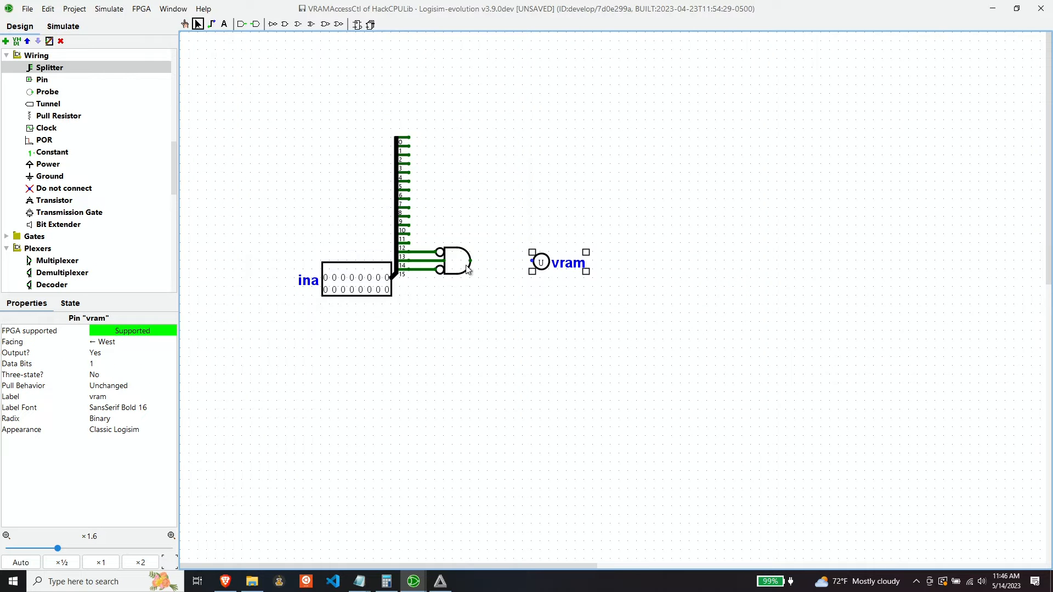
left_click_drag(470, 261, 532, 261)
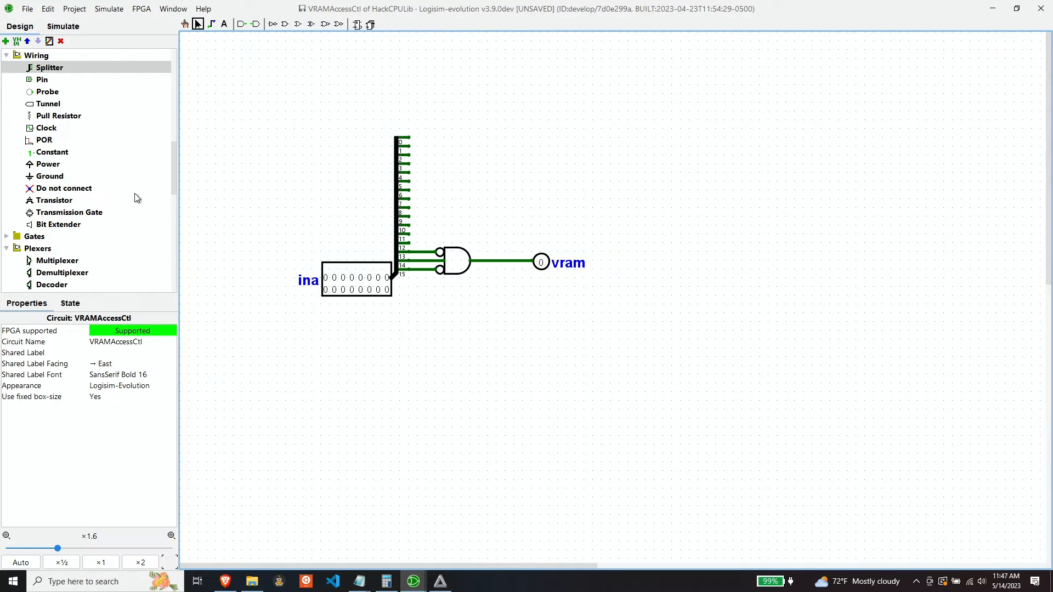
- Open the Screen circuit and place a VRAMAccessCtl subcircuit to the left of the RAM
scroll(93, 163, "up", 4)
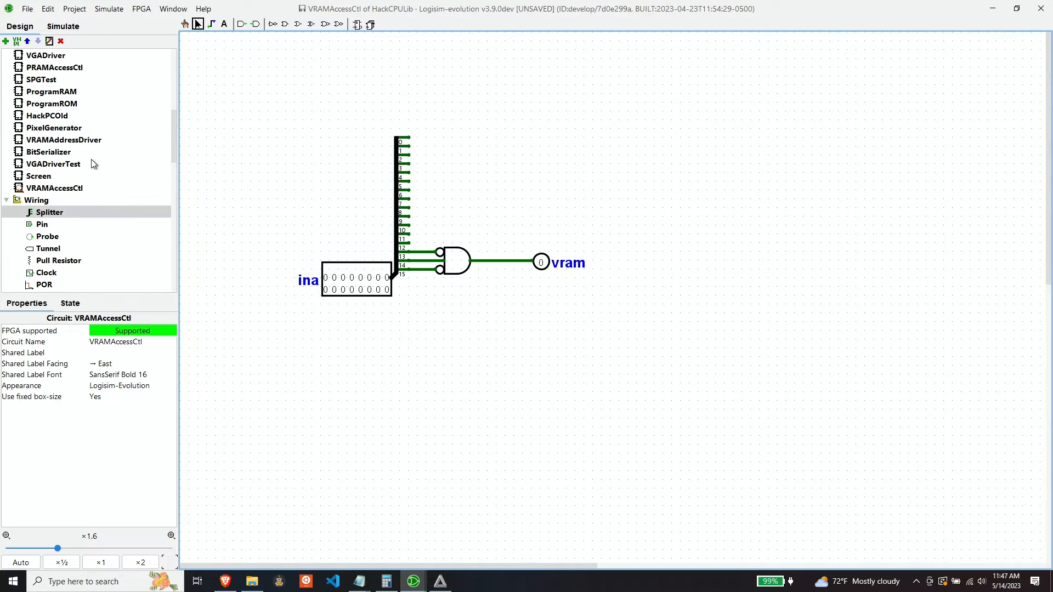
double_click(43, 178)
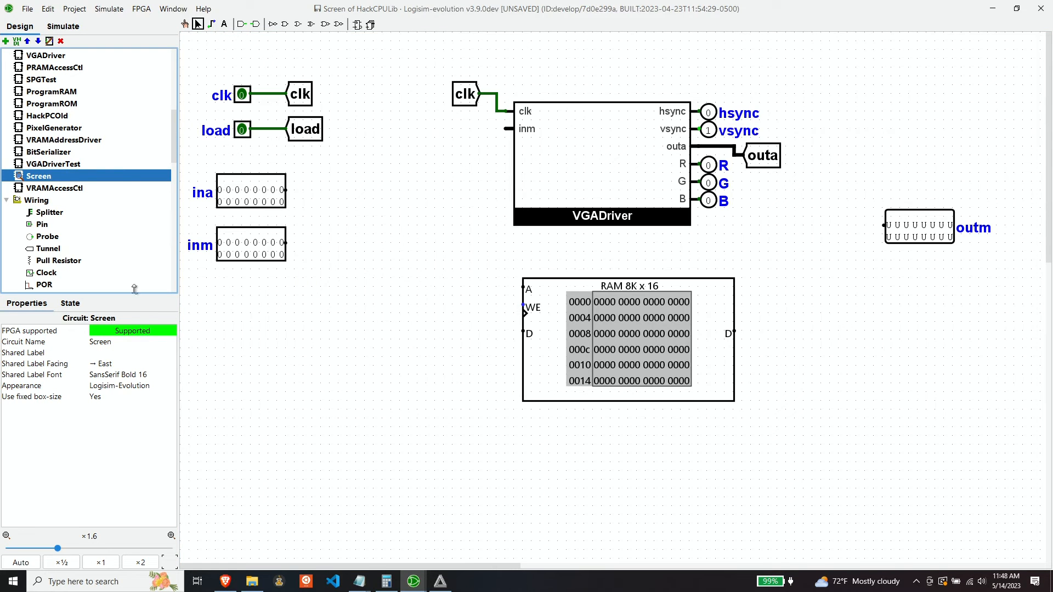
left_click(54, 188)
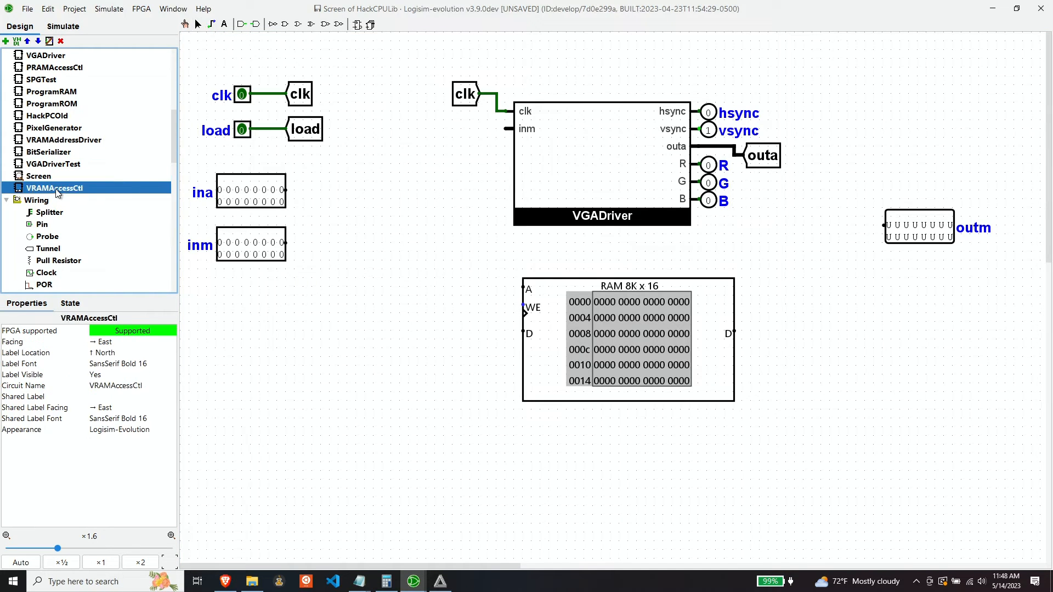
left_click(485, 322)
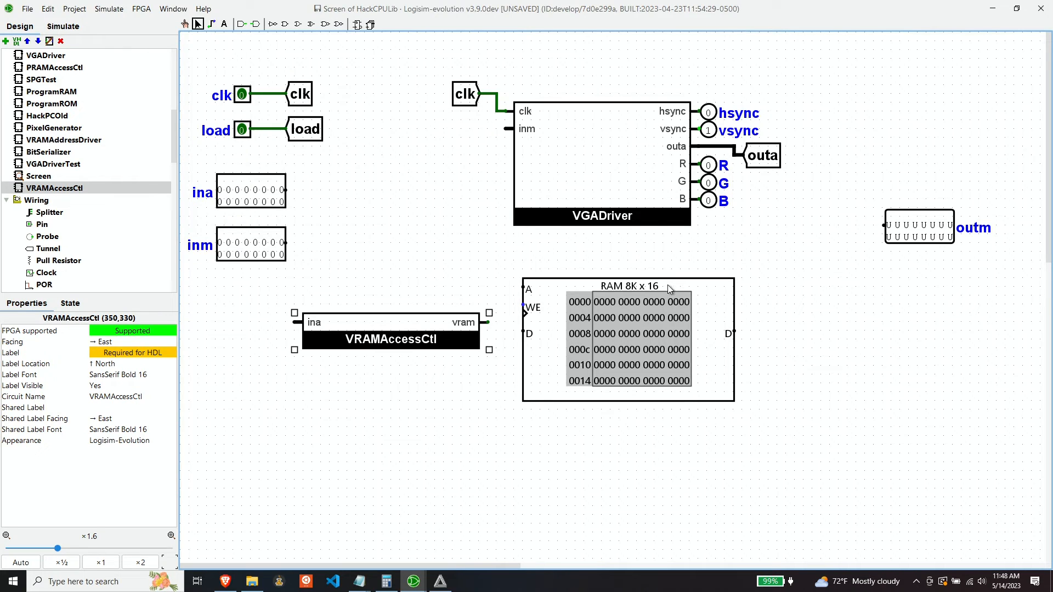
- Spread out the RAM and VRAMAccessCtl to make room between them, and connect the ina pin to VRAMAccessCtl's ina input
left_click_drag(684, 287, 728, 287)
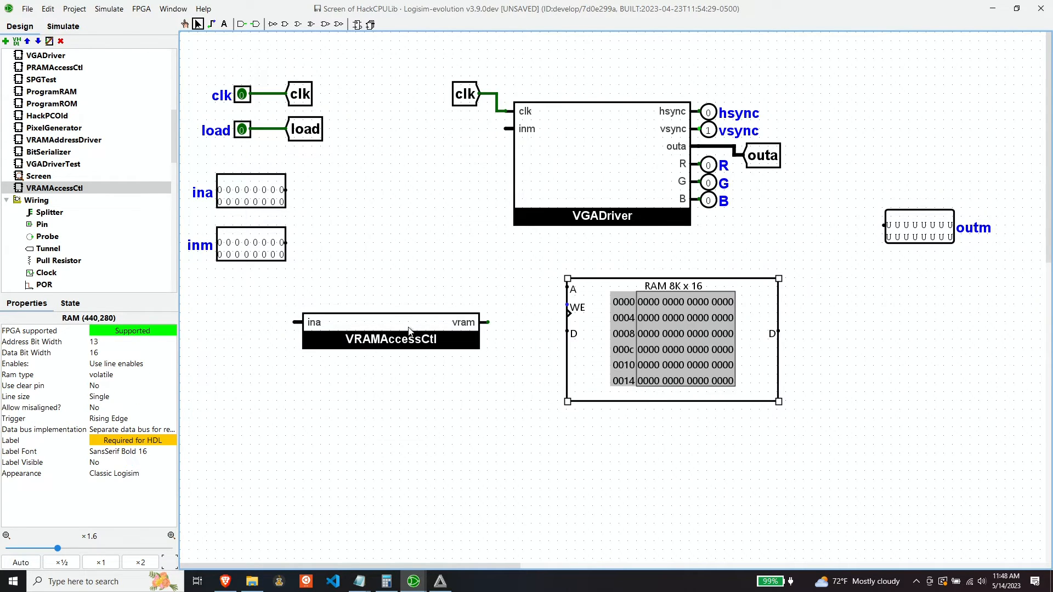
left_click_drag(408, 321, 451, 318)
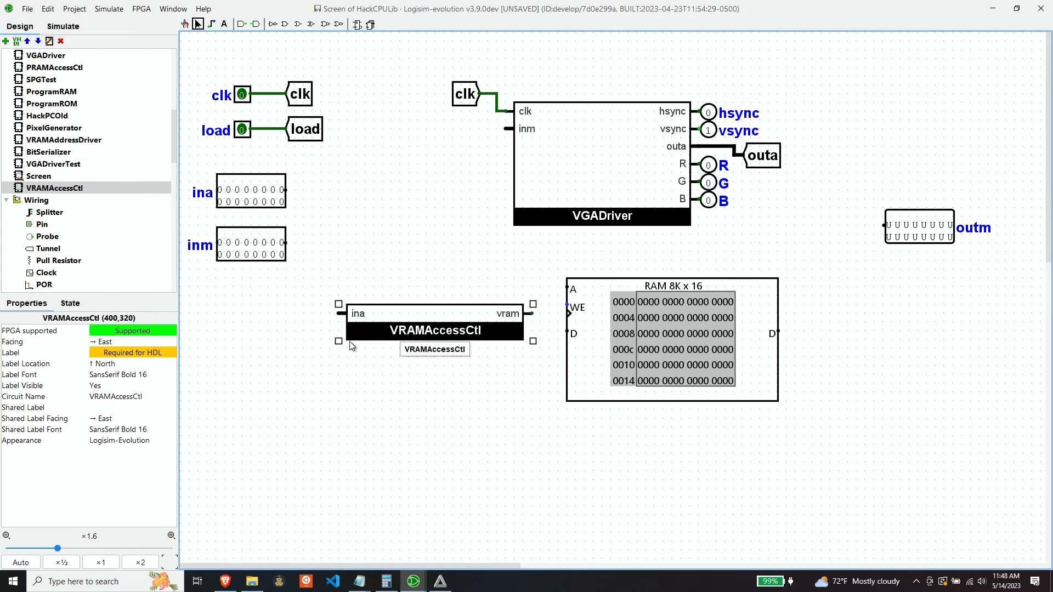
mouse_move(245, 200)
left_mouse_down()
mouse_move(252, 228)
mouse_move(228, 325)
mouse_move(244, 313)
mouse_move(253, 324)
mouse_move(336, 317)
left_mouse_up()
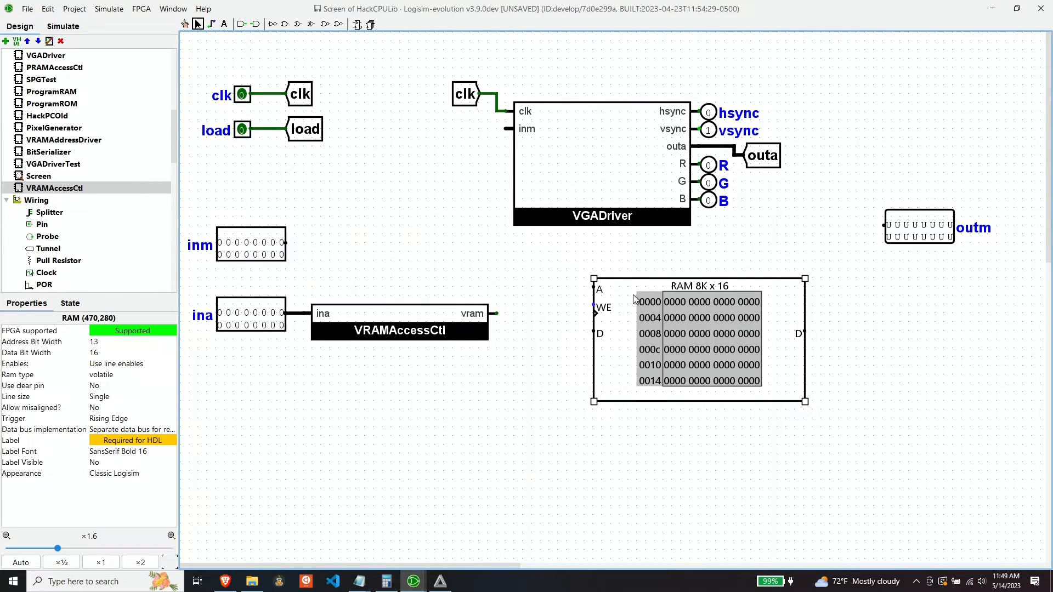
- Place an east-facing multiplexer above and to the right of VRAMAccessCtl, just below the VGADriver
scroll(118, 221, "down", 4)
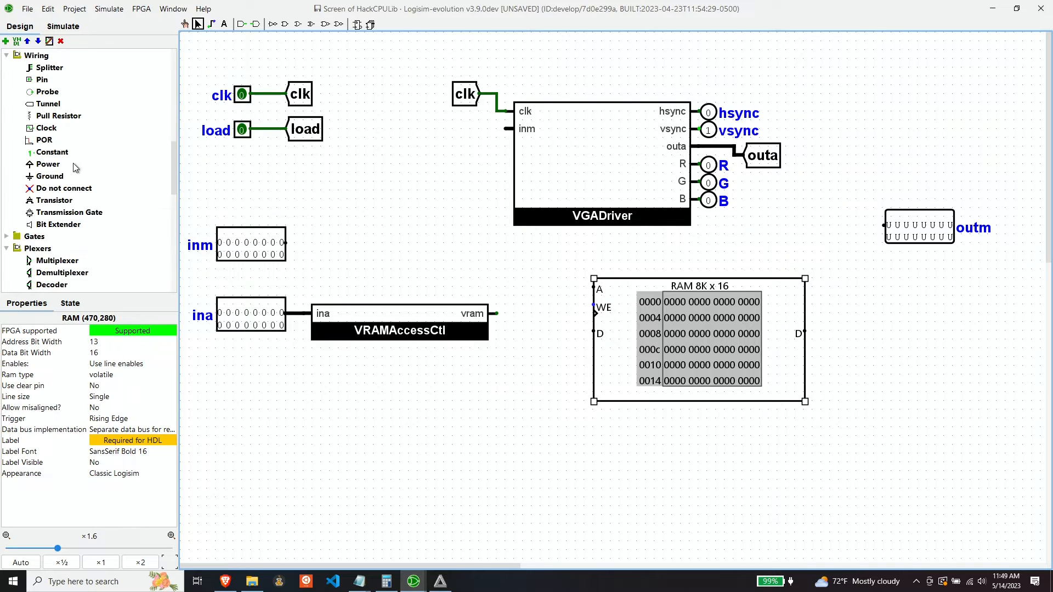
scroll(84, 154, "down", 3)
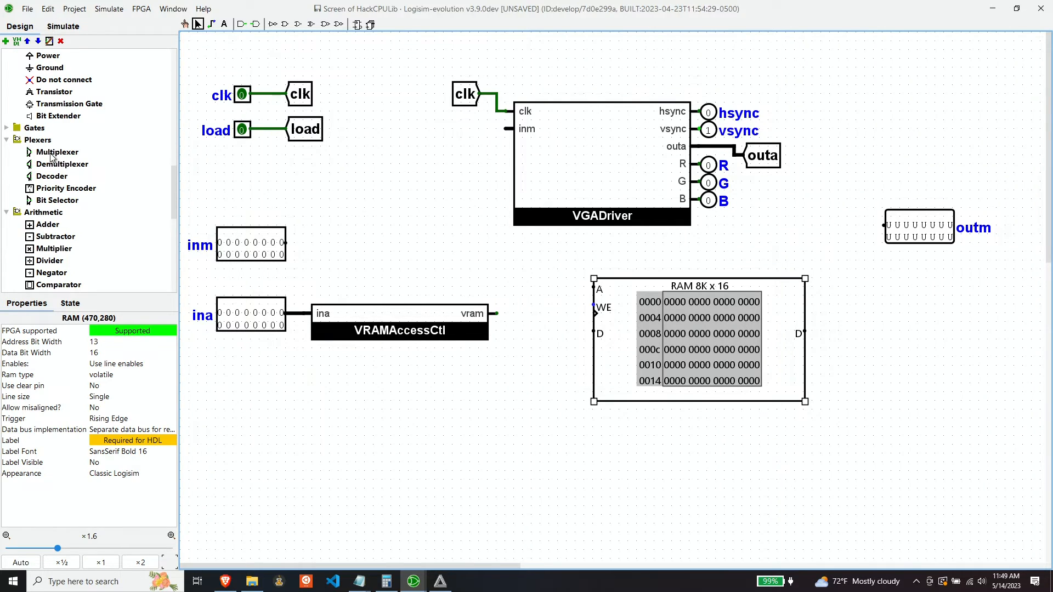
left_click(51, 153)
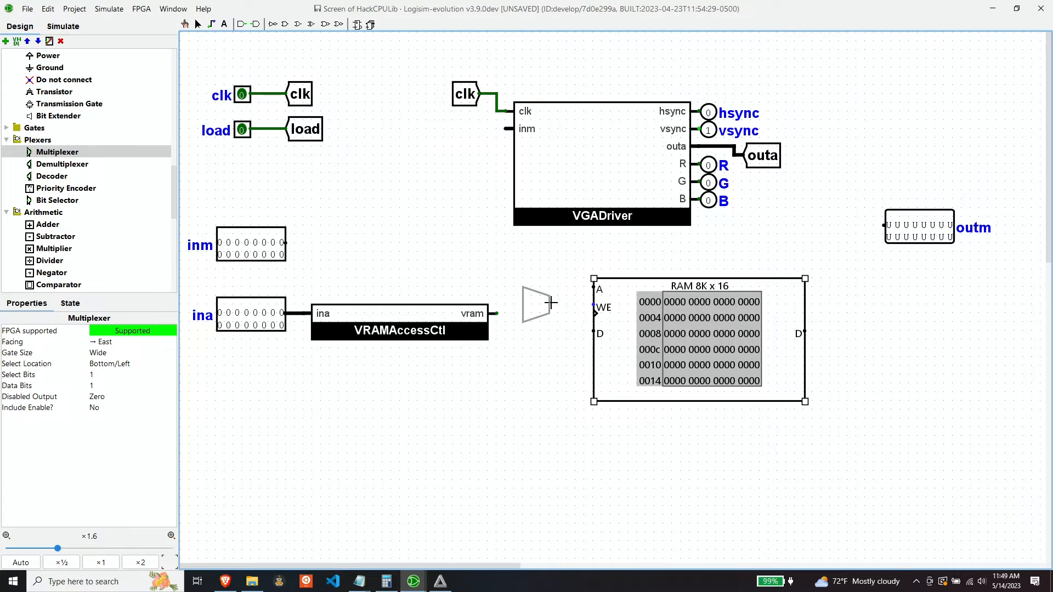
left_click(534, 263)
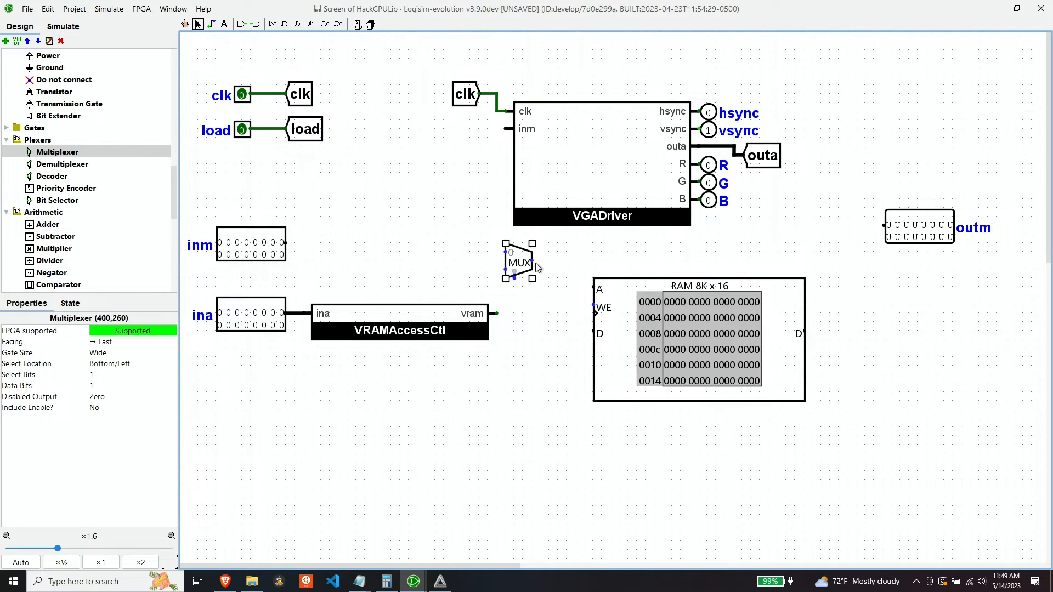
- Try to set the multiplexer's select bits to 13
left_click(105, 374)
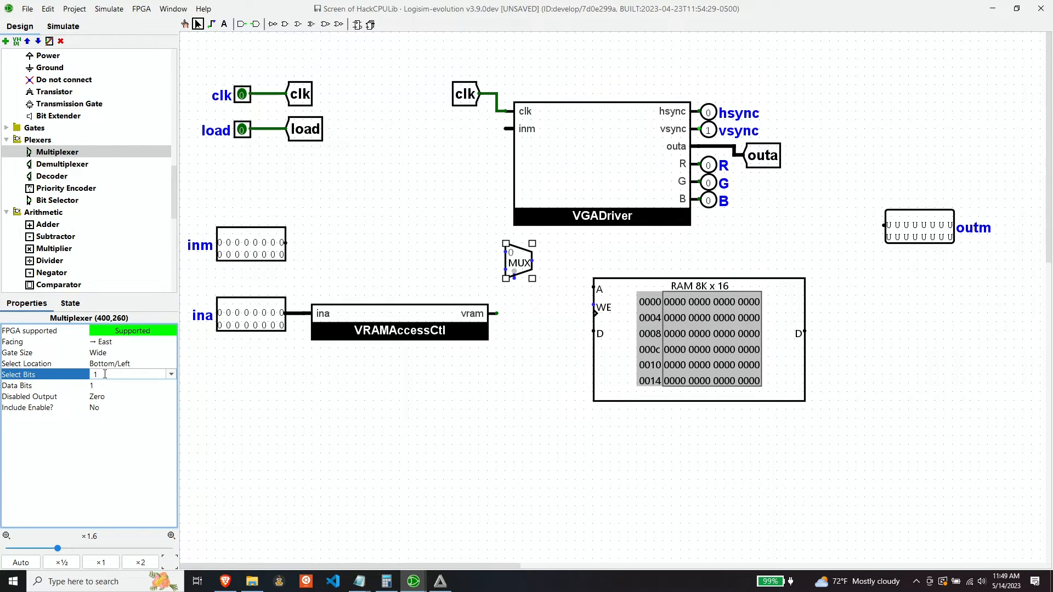
type("3")
key("Return")
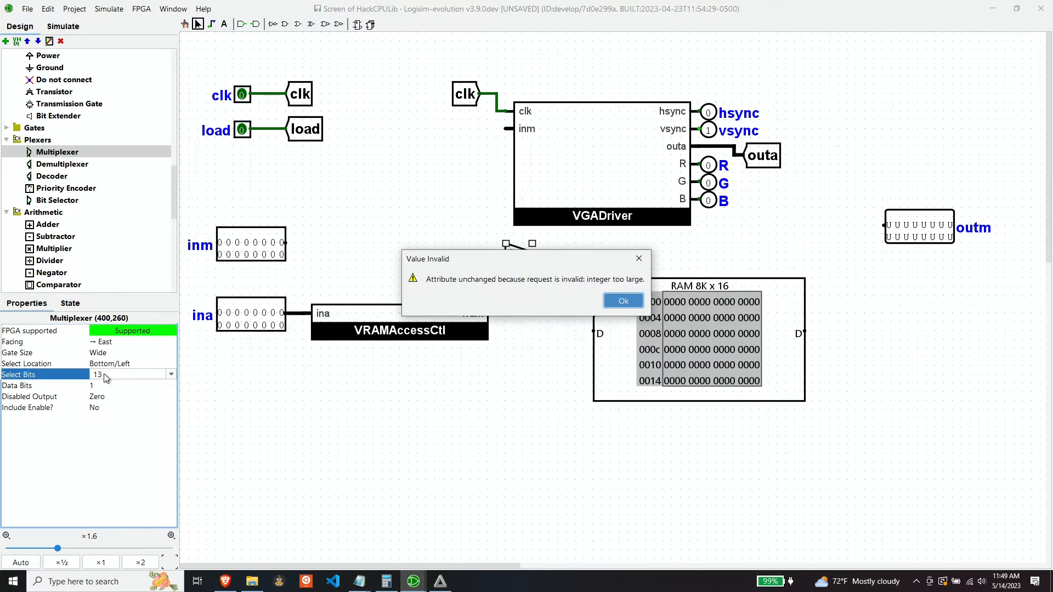
key("Return")
- Set the multiplexer's data bits to 13 and wire VRAMAccessCtl's vram output to its select input
left_click(107, 395)
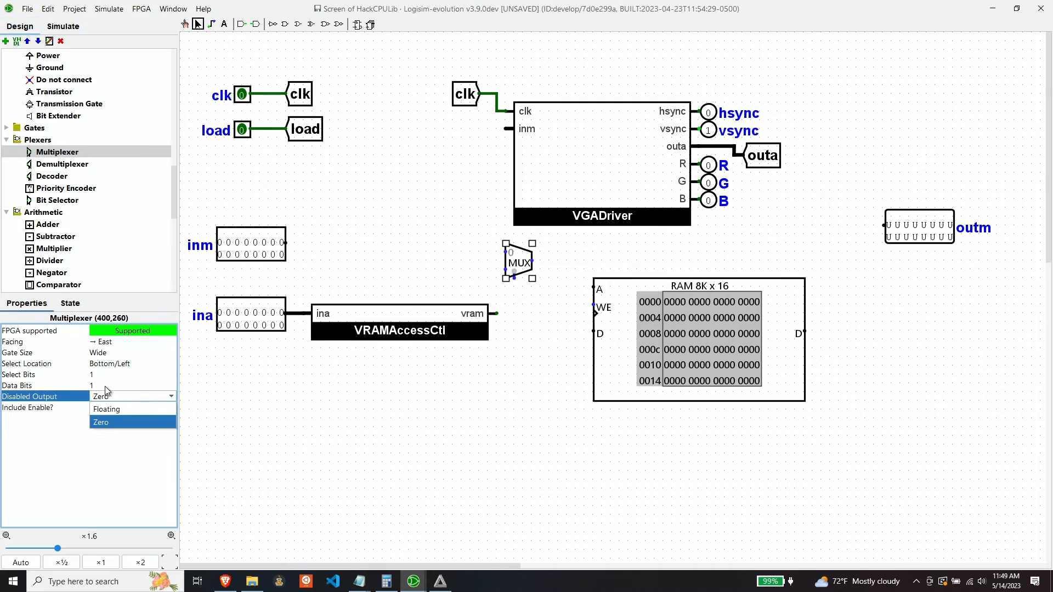
left_click(104, 385)
type("3")
key("Return")
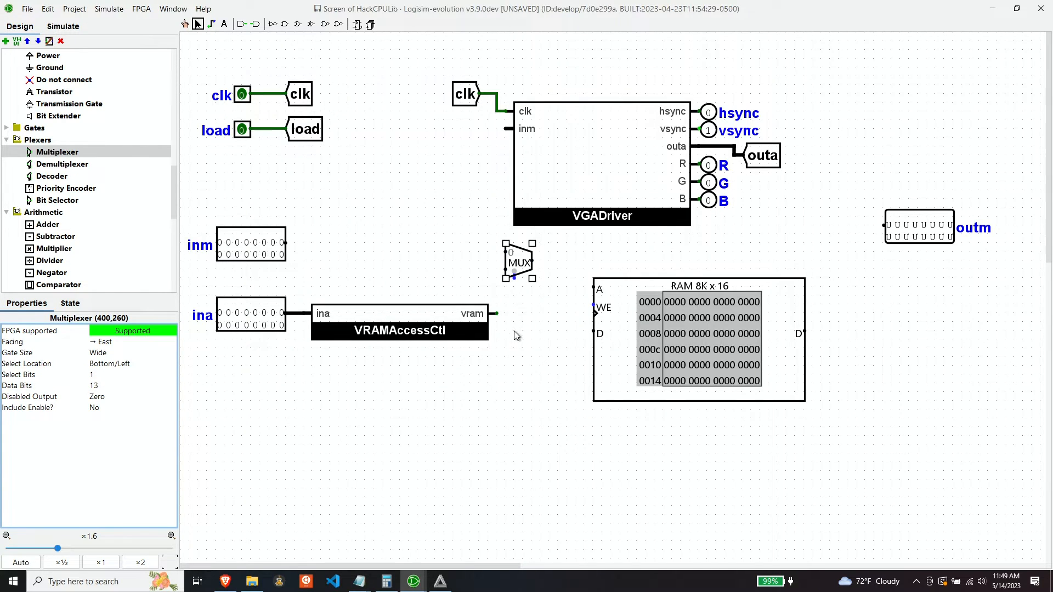
left_click_drag(496, 313, 512, 283)
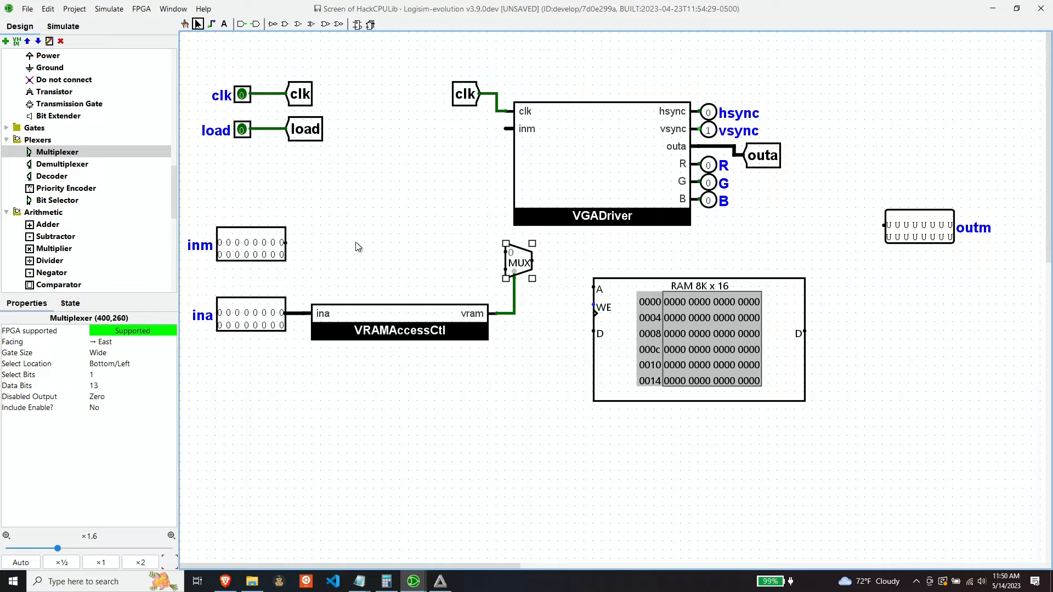
scroll(56, 163, "up", 4)
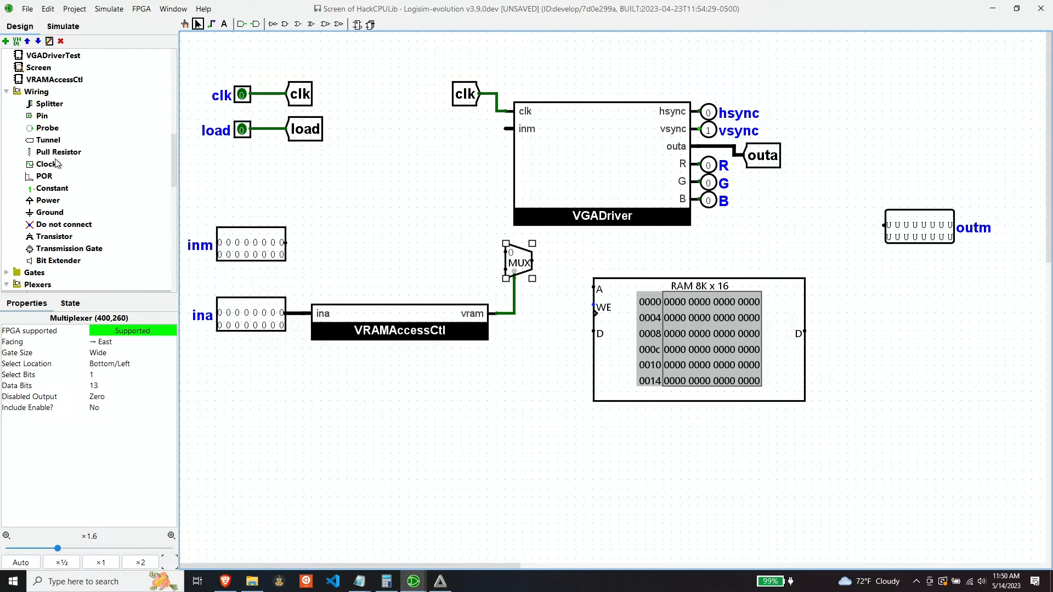
- Place a south-facing splitter with fan-out 16 and bit width 16 below VRAMAccessCtl, and move the inm pin down beside it
left_click(51, 107)
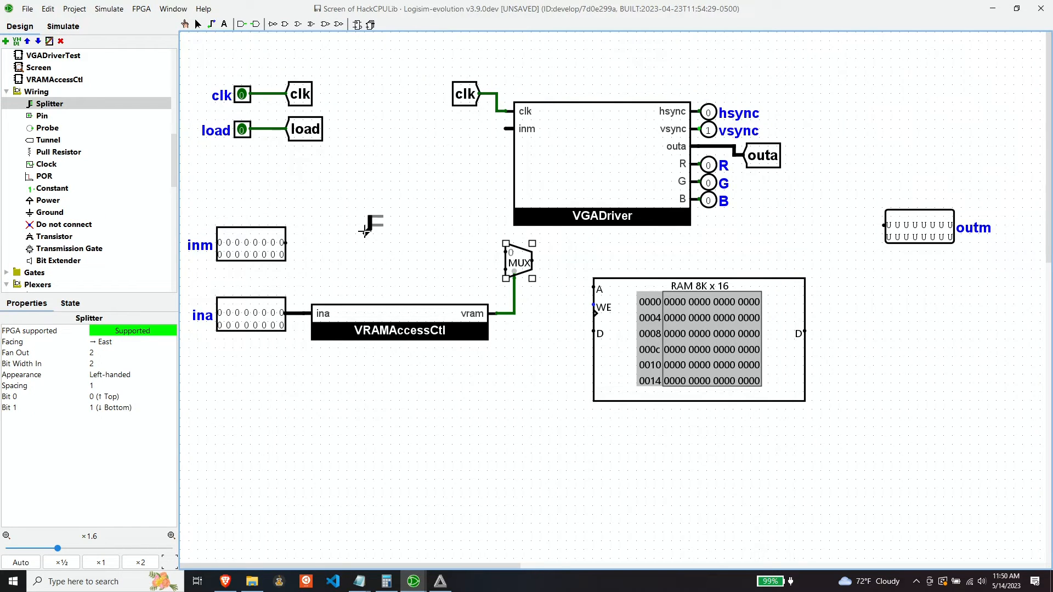
left_click(398, 445)
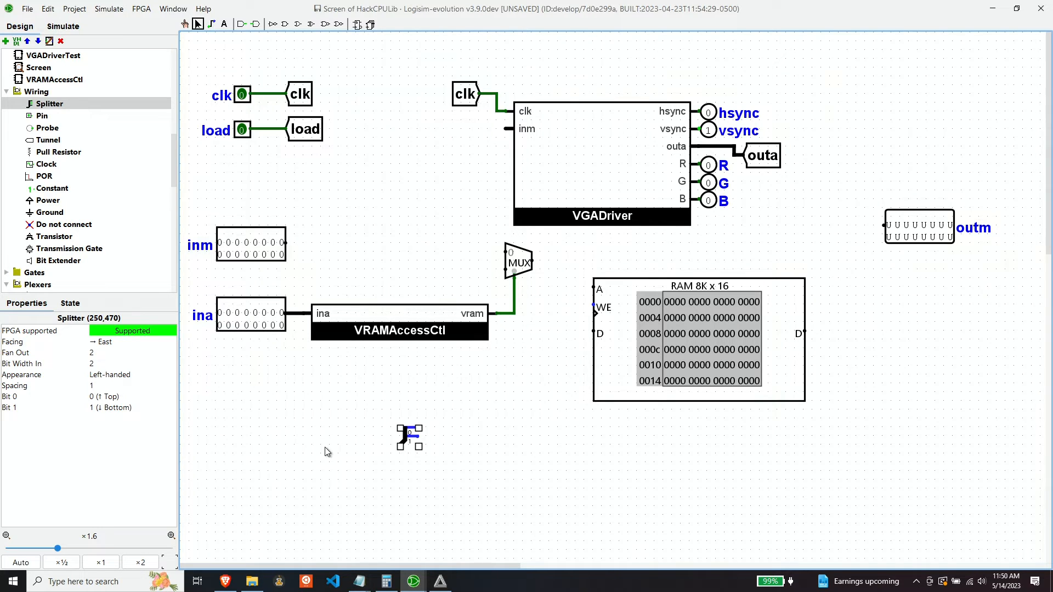
left_click(119, 342)
left_click(119, 367)
left_click(119, 364)
type("16")
left_click(119, 353)
type("16")
key("Return")
left_click_drag(251, 244, 260, 446)
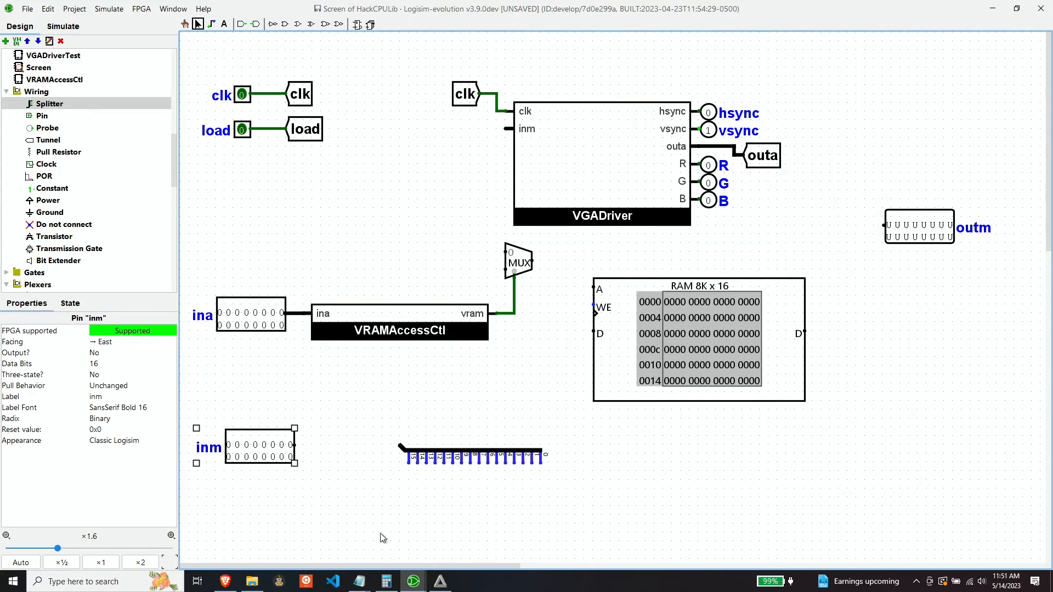
- Duplicate the 16-bit splitter, make the copy north-facing with fan-out and bit width 13, and align both splitters' lowest 13 bits above VRAMAccessCtl
left_click_drag(460, 450, 460, 407)
key("ctrl+d")
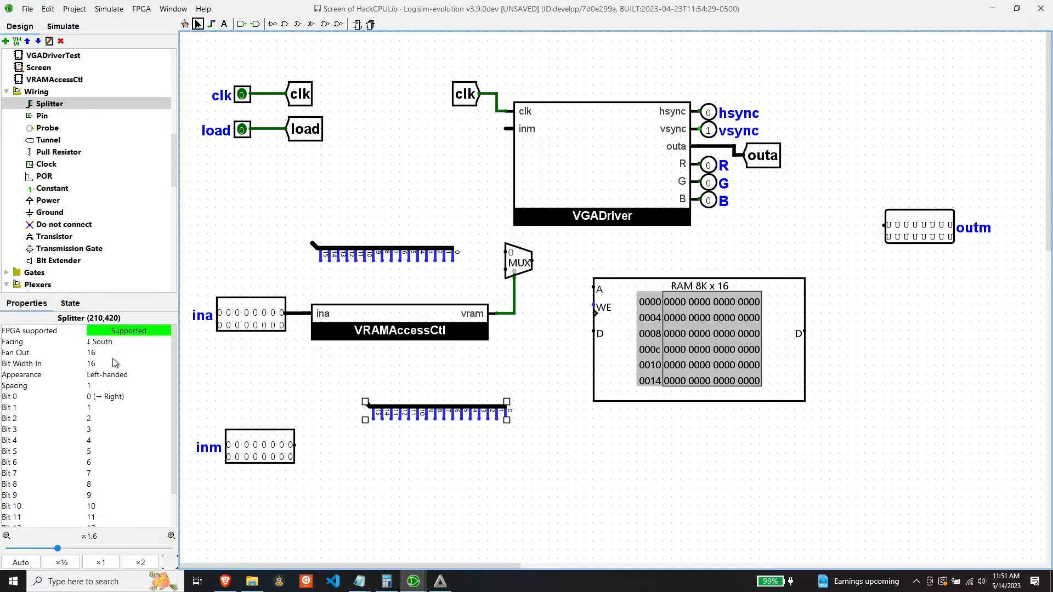
left_click(114, 342)
left_click(113, 355)
left_click(110, 352)
type("13")
left_click(112, 364)
type("13")
left_click_drag(313, 393, 410, 264)
- Position the splitter pair, wiring the ina line to the 16-bit splitter and the 13-bit splitter to the multiplexer's input 1
left_click_drag(299, 233, 458, 289)
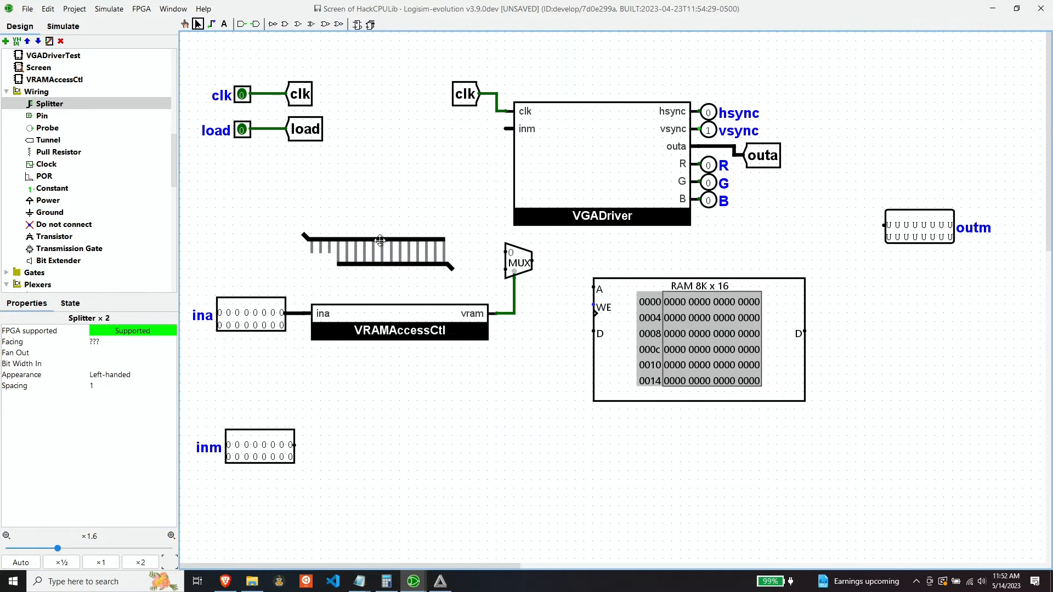
left_click_drag(379, 240, 380, 241)
left_click_drag(303, 234, 295, 313)
left_click_drag(453, 270, 505, 269)
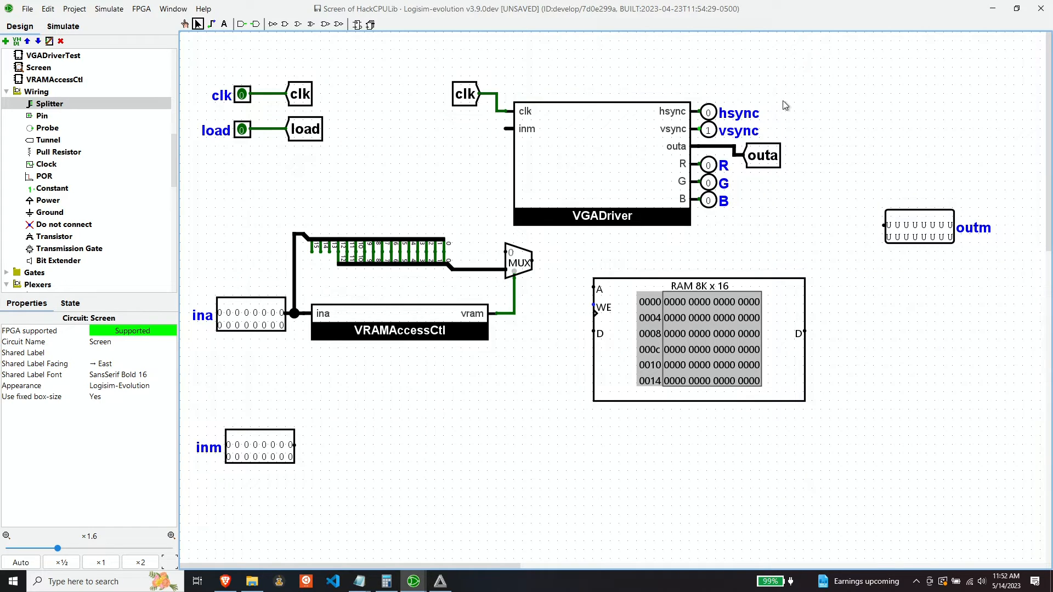
- Feed the multiplexer's input 0 from an east-facing copy of the outa tunnel, and wire its output to the RAM's A input
left_click(763, 164)
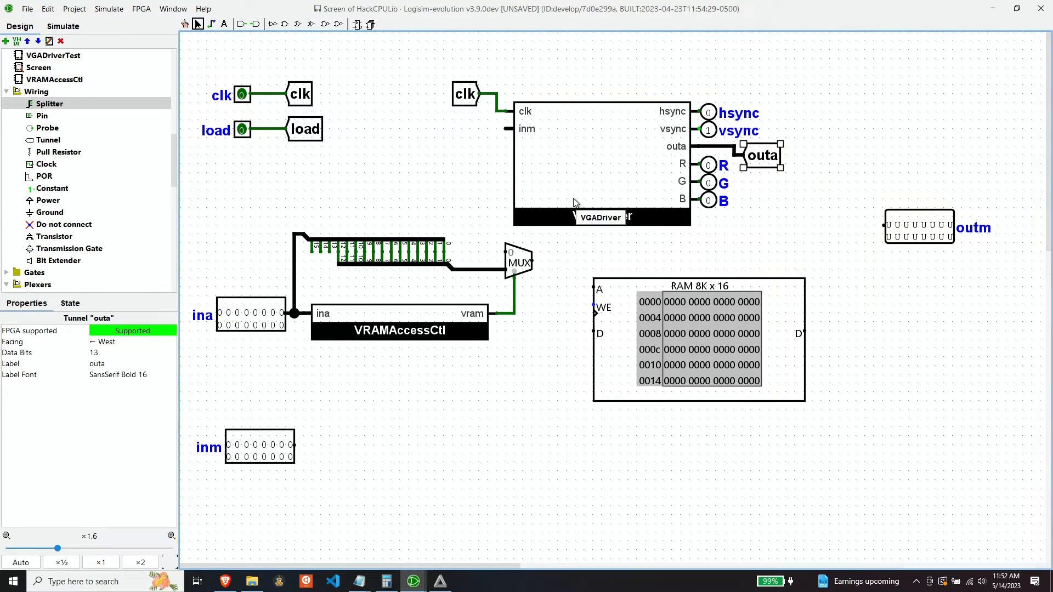
key("ctrl+d")
left_click_drag(766, 173, 476, 261)
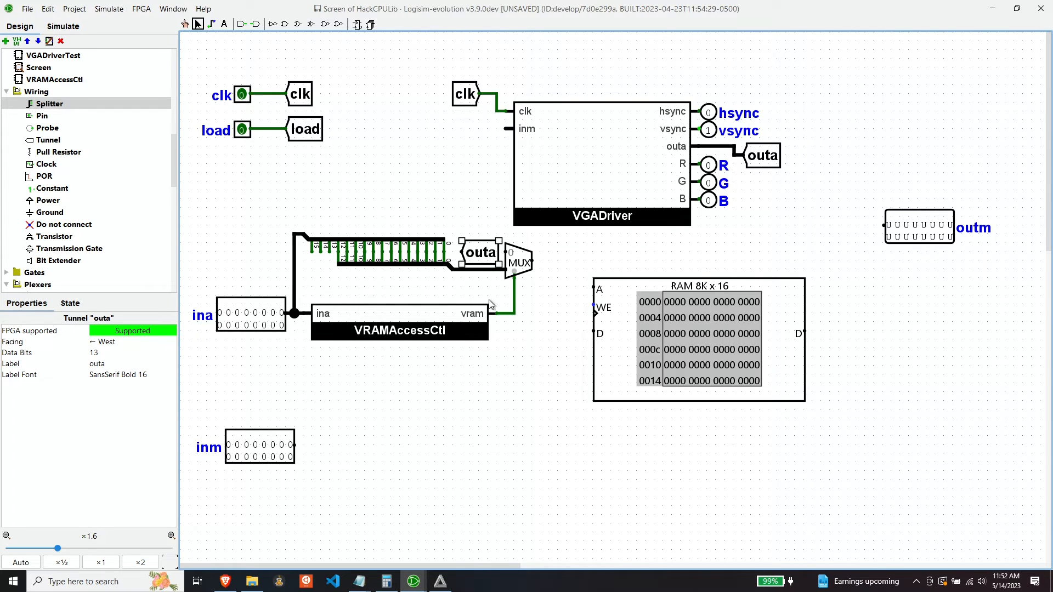
left_click(108, 342)
left_click(109, 377)
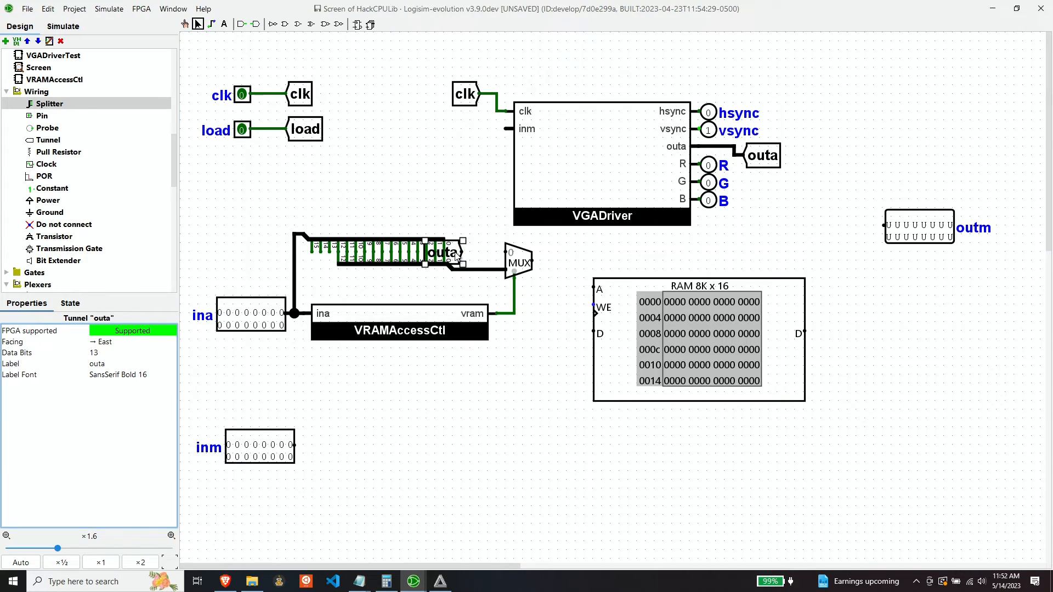
left_click_drag(457, 257, 505, 257)
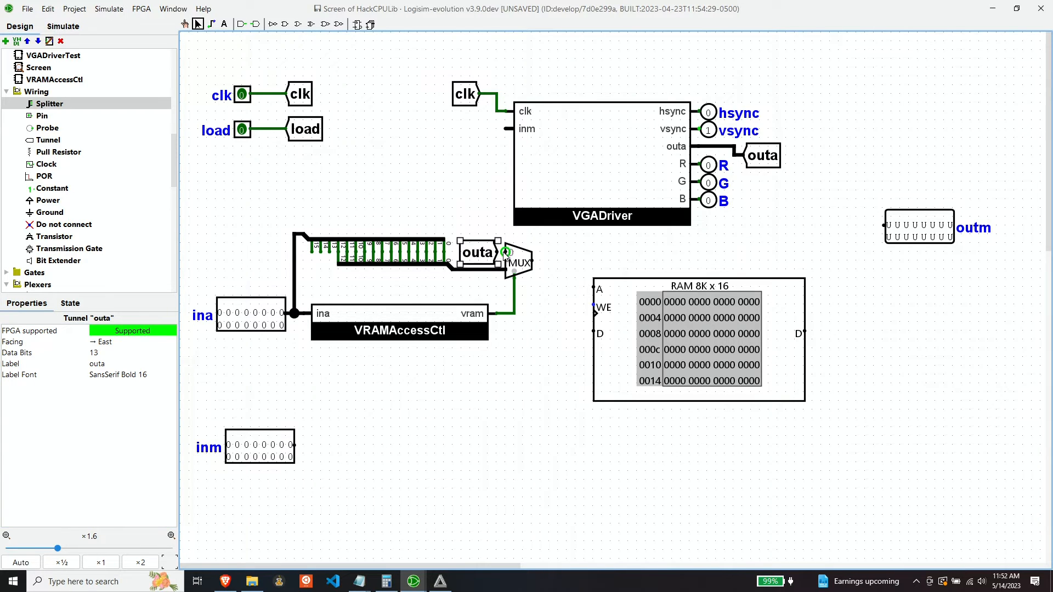
left_click(527, 359)
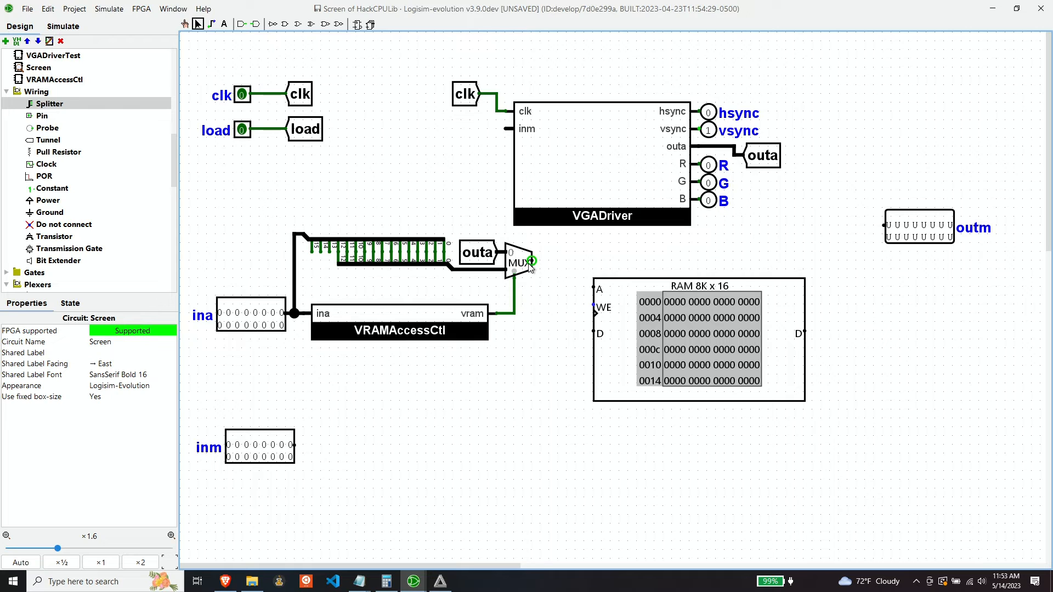
left_click_drag(534, 265, 594, 286)
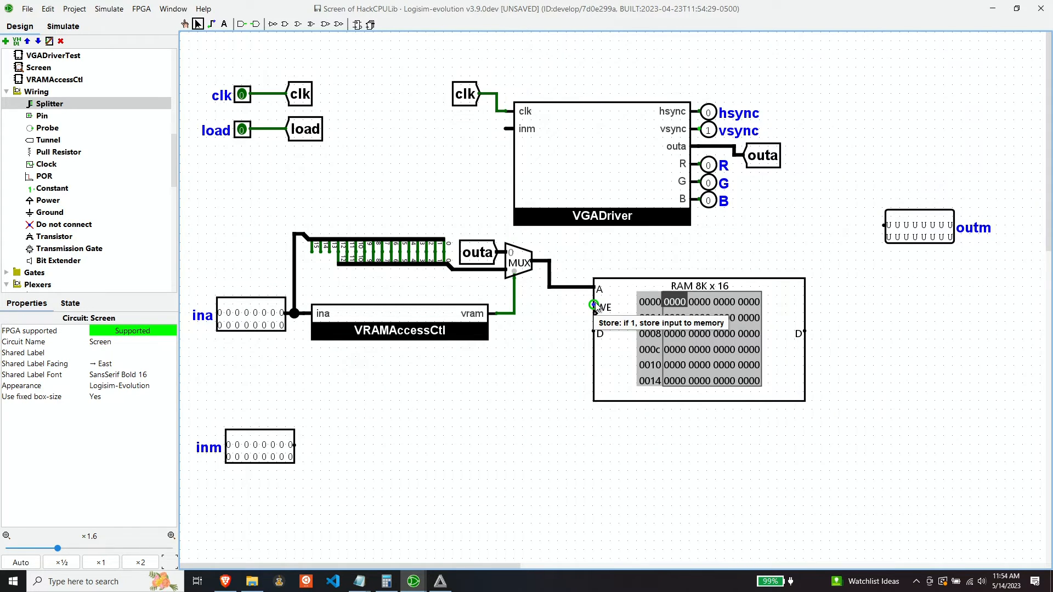
- Place a narrow two-input AND gate between VRAMAccessCtl and the RAM, level with the vram output
left_click(285, 24)
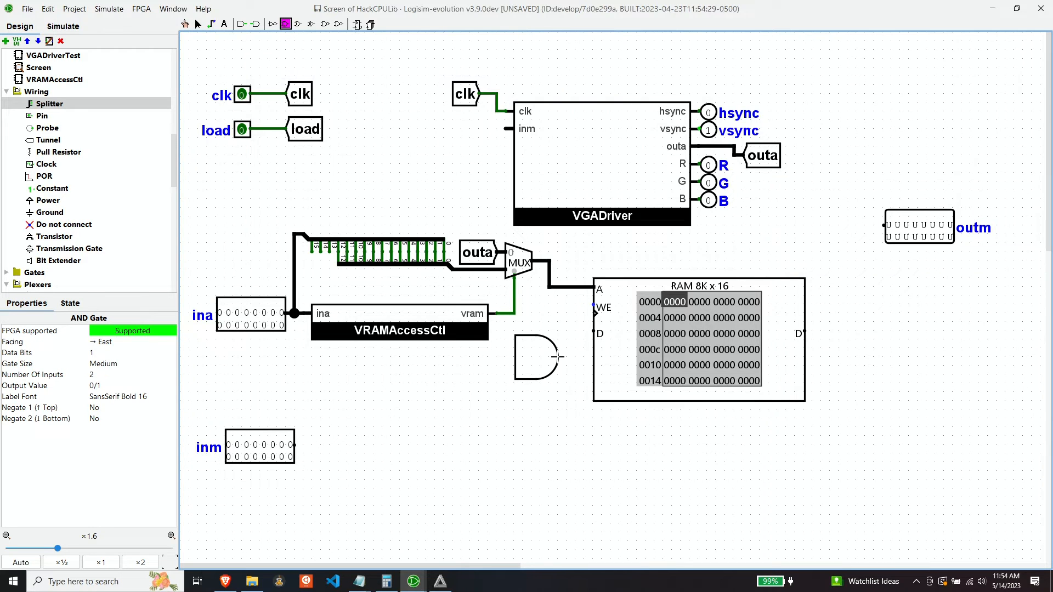
left_click(557, 356)
left_click(104, 363)
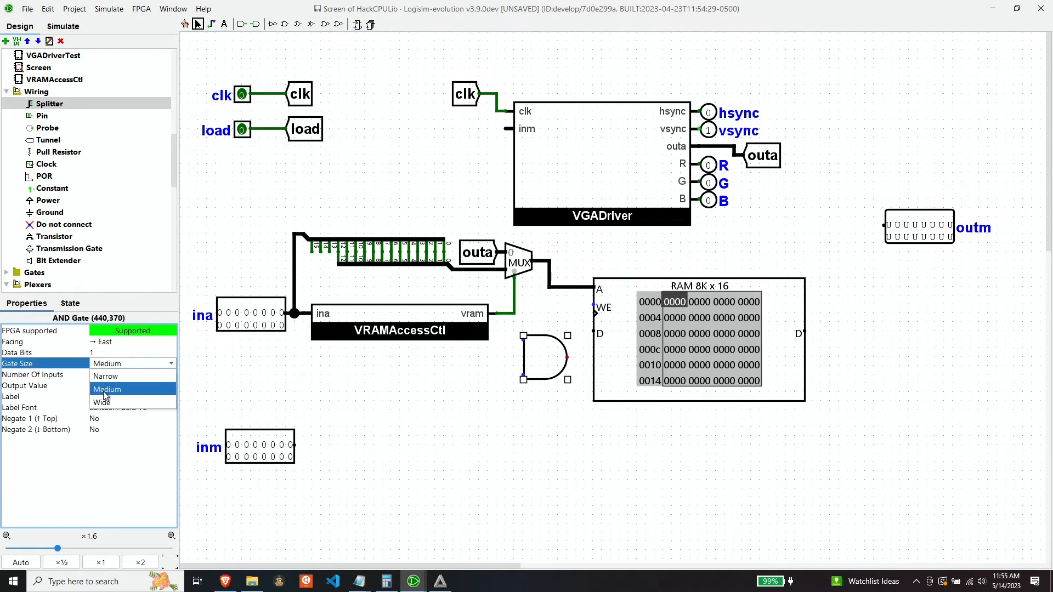
left_click(104, 375)
left_click_drag(550, 354, 543, 318)
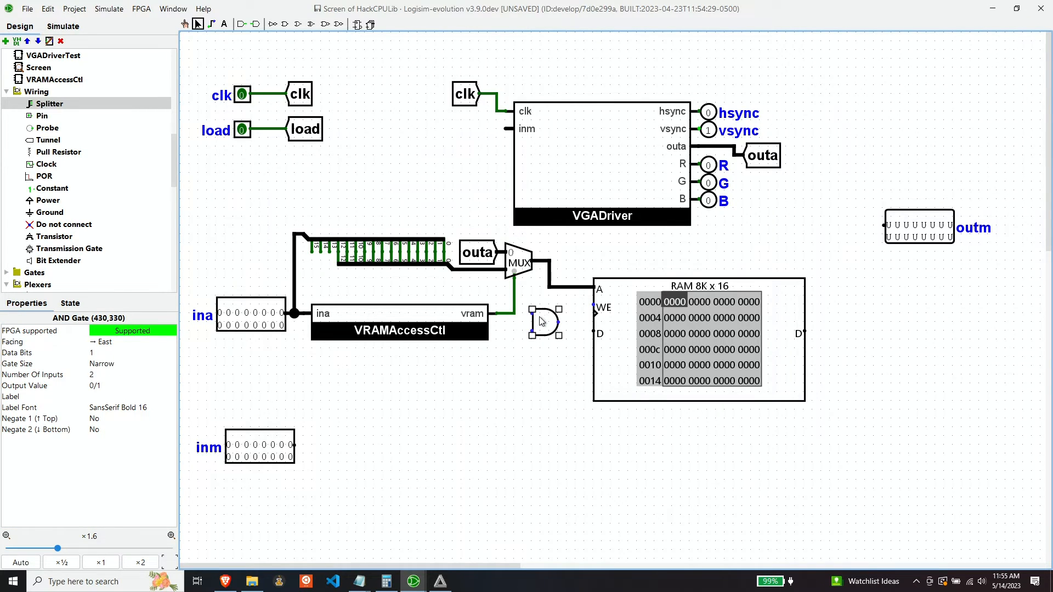
- Wire the vram output and an east-facing copy of the load tunnel through the AND gate to the RAM's WE input
left_click(300, 132)
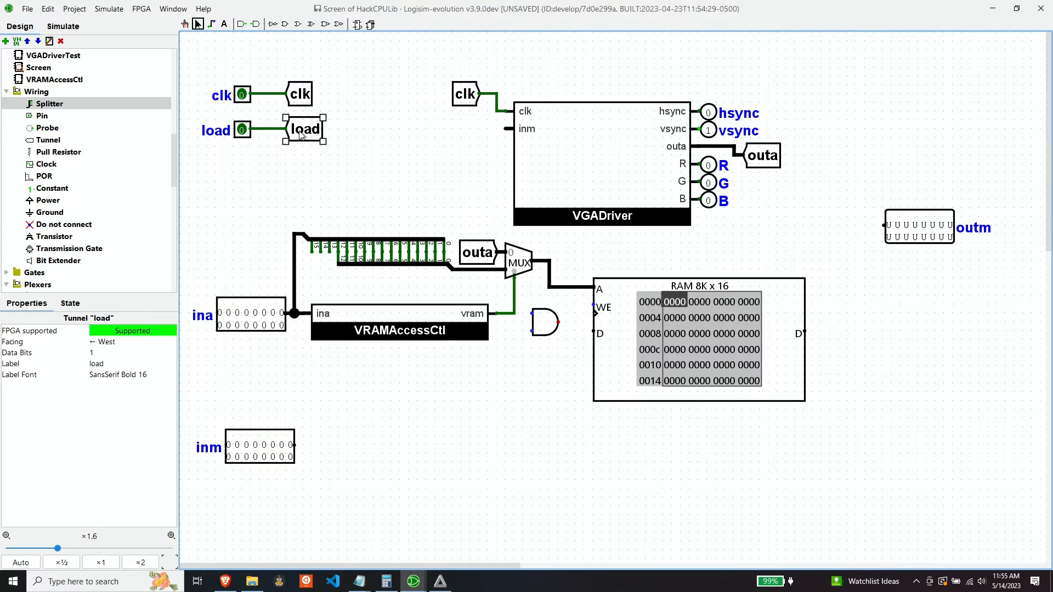
key("ctrl+d")
left_click_drag(314, 144, 508, 363)
left_click(112, 344)
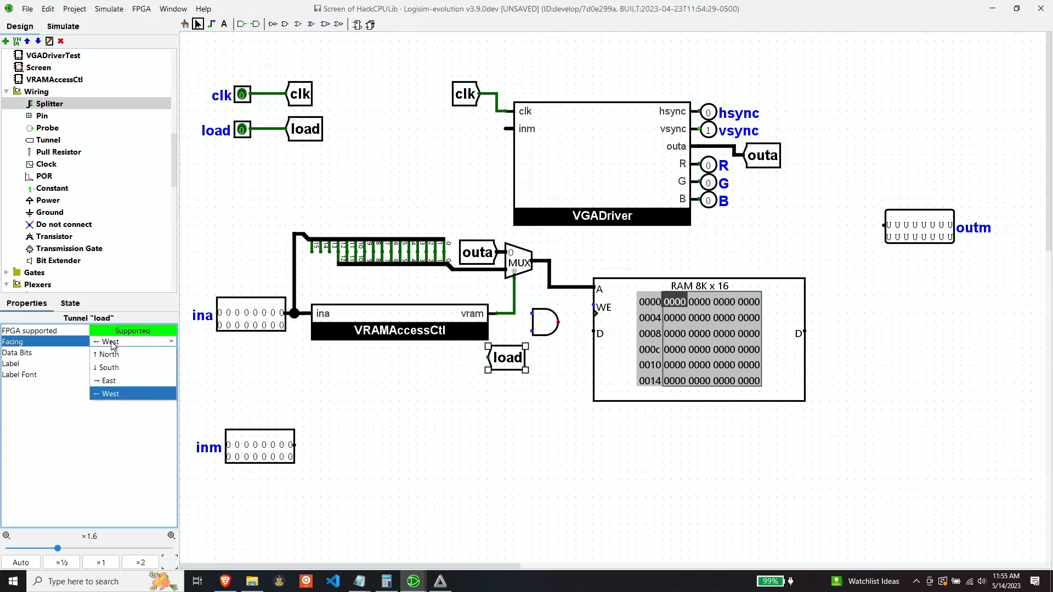
left_click(116, 382)
mouse_move(469, 364)
left_mouse_down()
mouse_move(522, 363)
mouse_move(529, 314)
mouse_move(567, 323)
mouse_move(595, 307)
left_mouse_up()
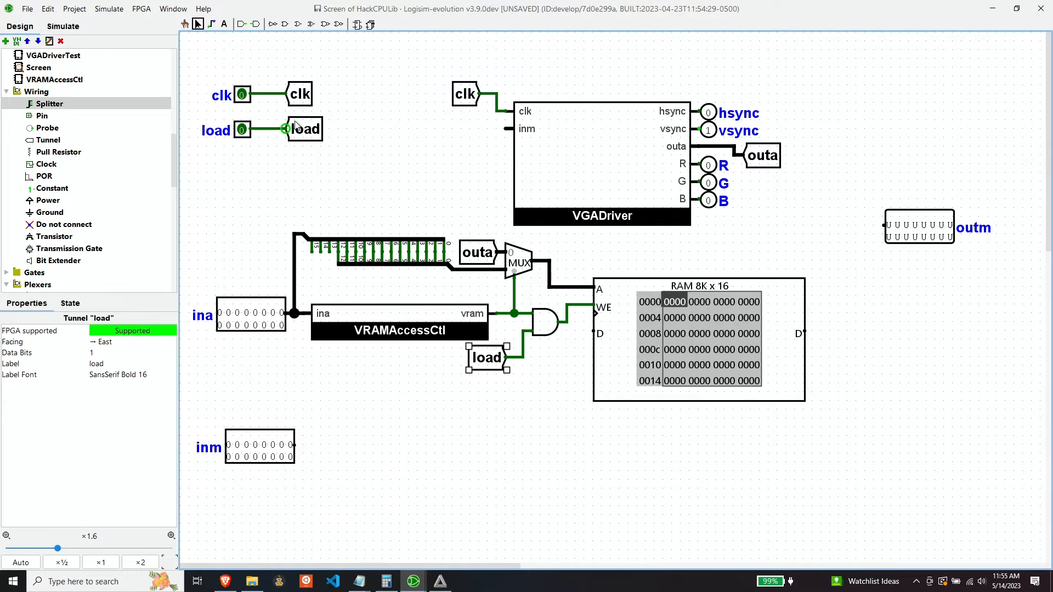
- Connect an east-facing copy of the clk tunnel to the RAM's clock input, and wire the inm pin to its D input
left_click(302, 103)
key("ctrl+d")
left_click(110, 342)
left_click(110, 352)
left_click_drag(317, 110, 545, 358)
left_click_drag(558, 358, 594, 313)
left_click(536, 426)
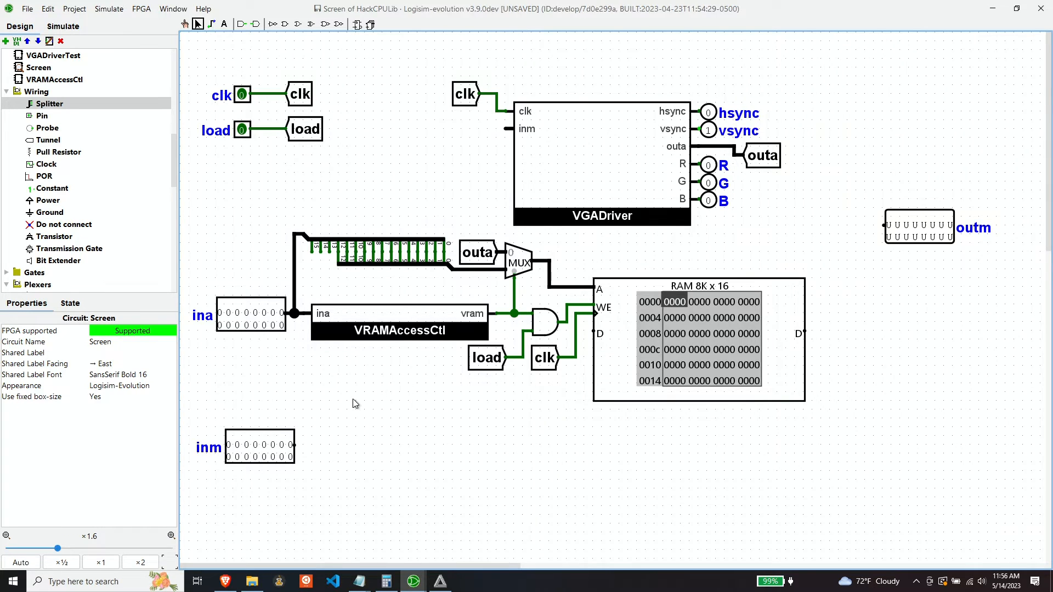
mouse_move(263, 442)
left_mouse_down()
mouse_move(252, 397)
mouse_move(515, 402)
mouse_move(583, 380)
mouse_move(585, 333)
left_mouse_up()
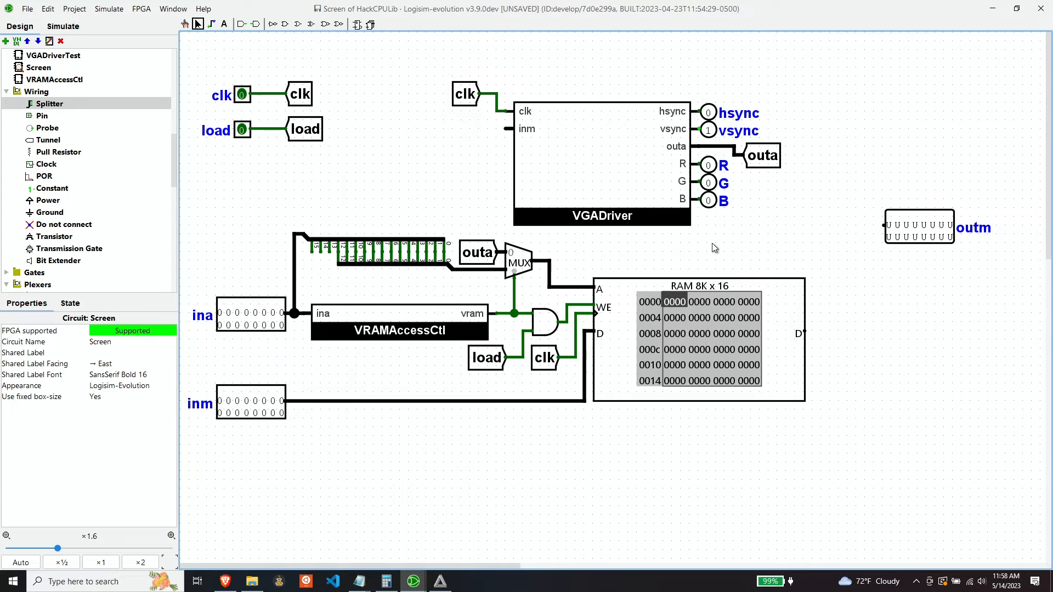
- Attach a 16-bit west-facing tunnel labelled outram to the RAM's D output, and connect an east-facing outram tunnel to the outm pin
left_click(74, 139)
left_click(875, 331)
left_click(119, 353)
left_click(120, 363)
type("outram")
key("Return")
left_click(119, 342)
left_click_drag(924, 340, 871, 340)
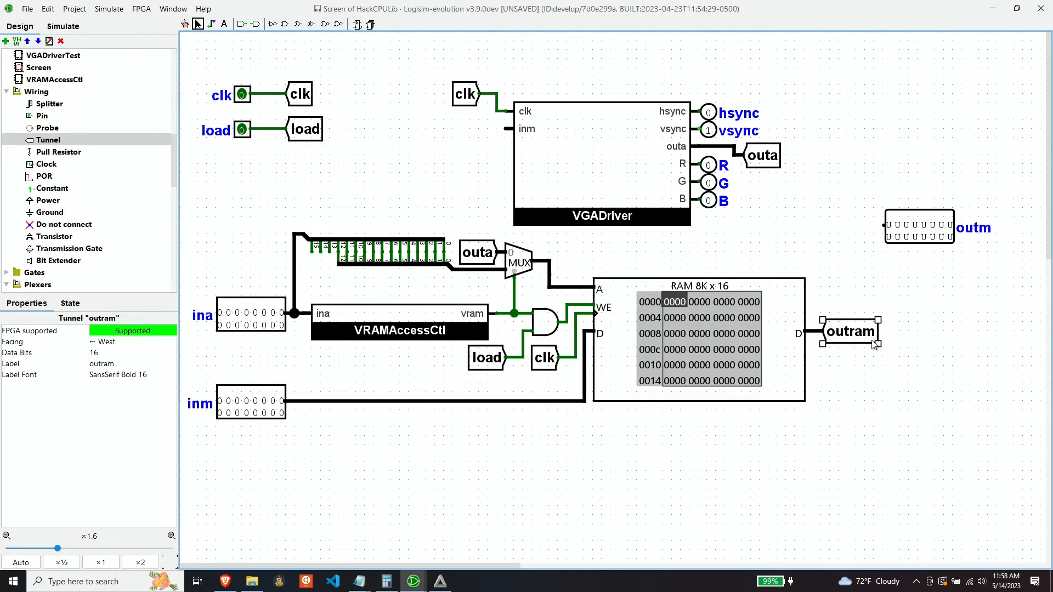
left_click(837, 226)
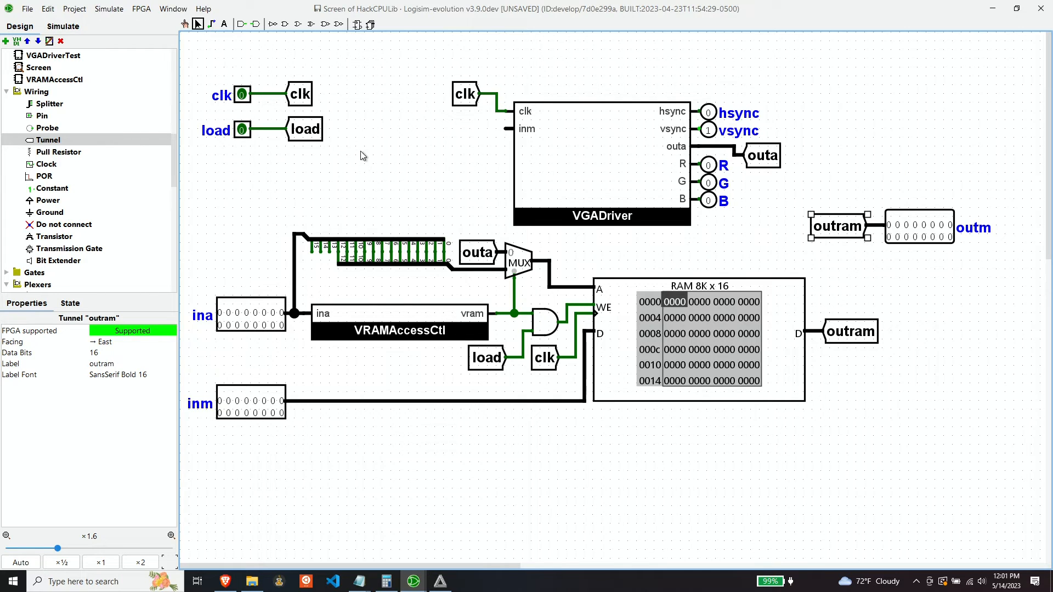
- Place a second multiplexer with 16 data bits beside the VGADriver and wire its output to the driver's inm input
scroll(82, 220, "down", 3)
left_click(57, 188)
left_click(469, 128)
left_click(101, 386)
type("16")
key("Return")
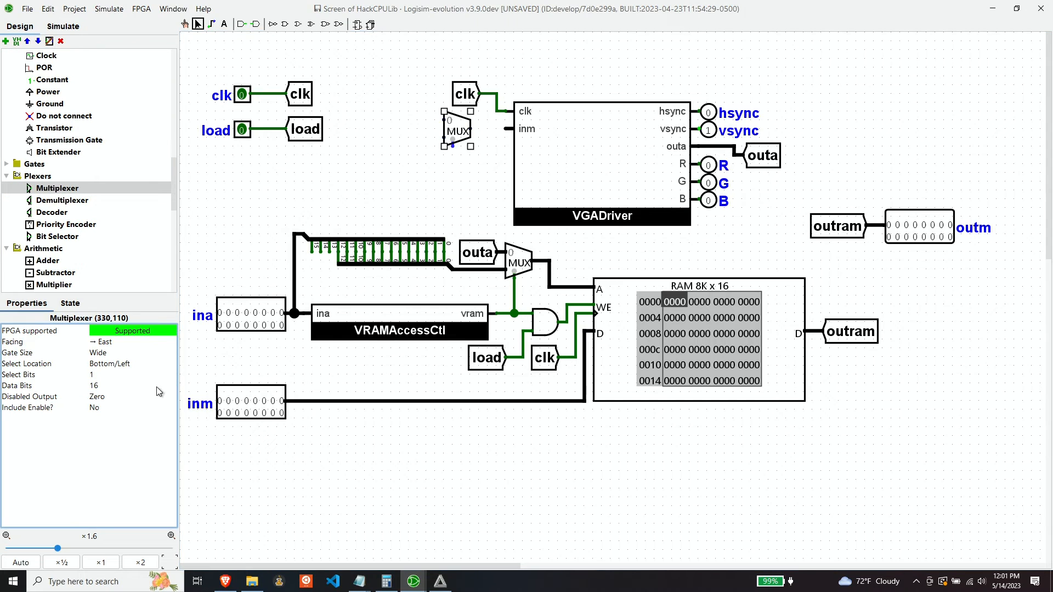
left_click_drag(470, 129, 505, 129)
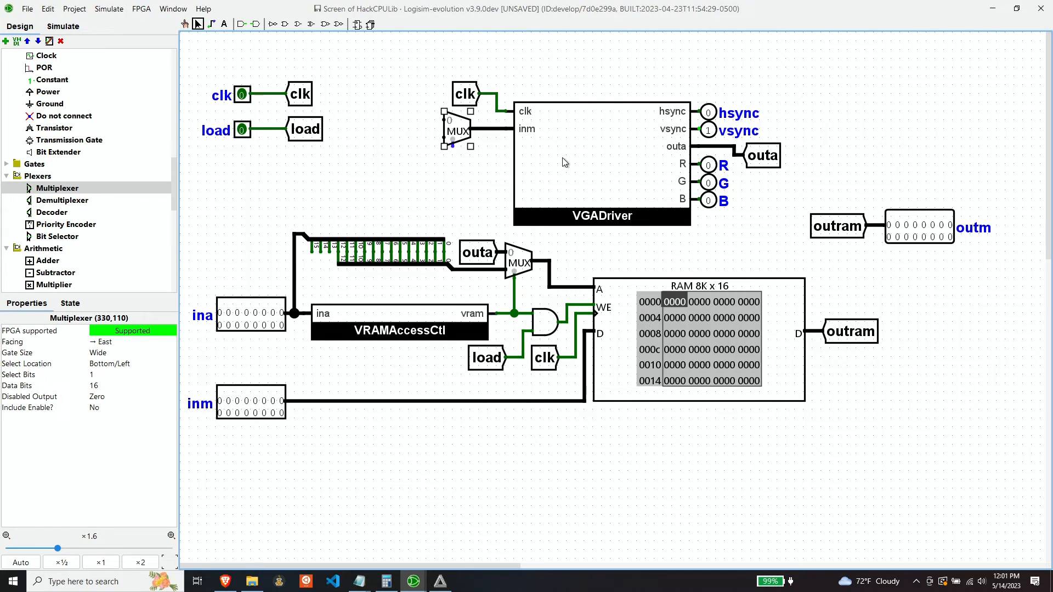
- Copy the outram tunnel, face it east, and wire it to input 0 of the multiplexer feeding the VGADriver
left_click(857, 341)
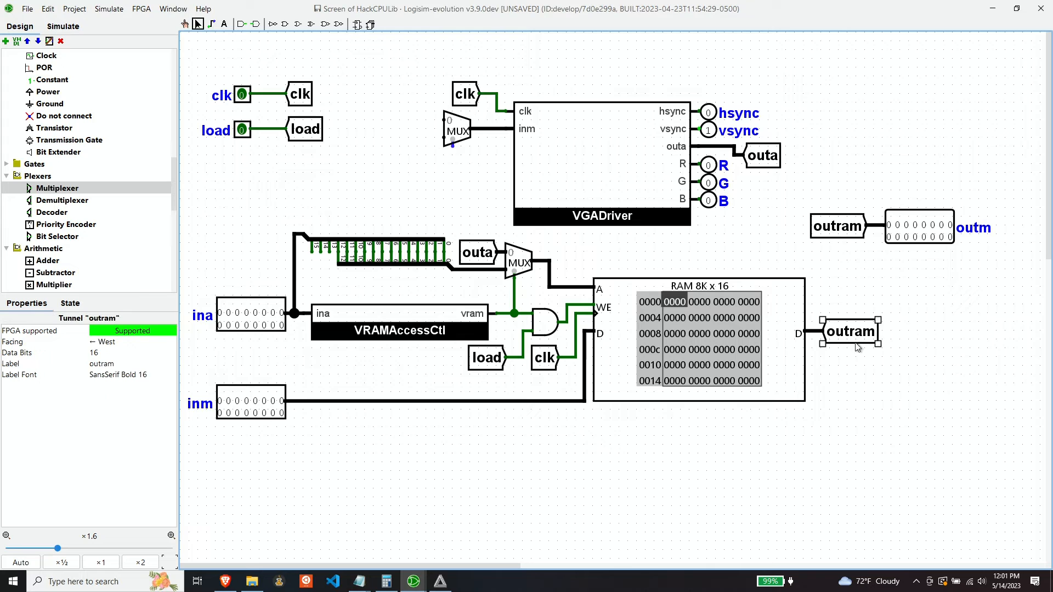
left_click_drag(866, 344, 397, 116)
left_click(111, 345)
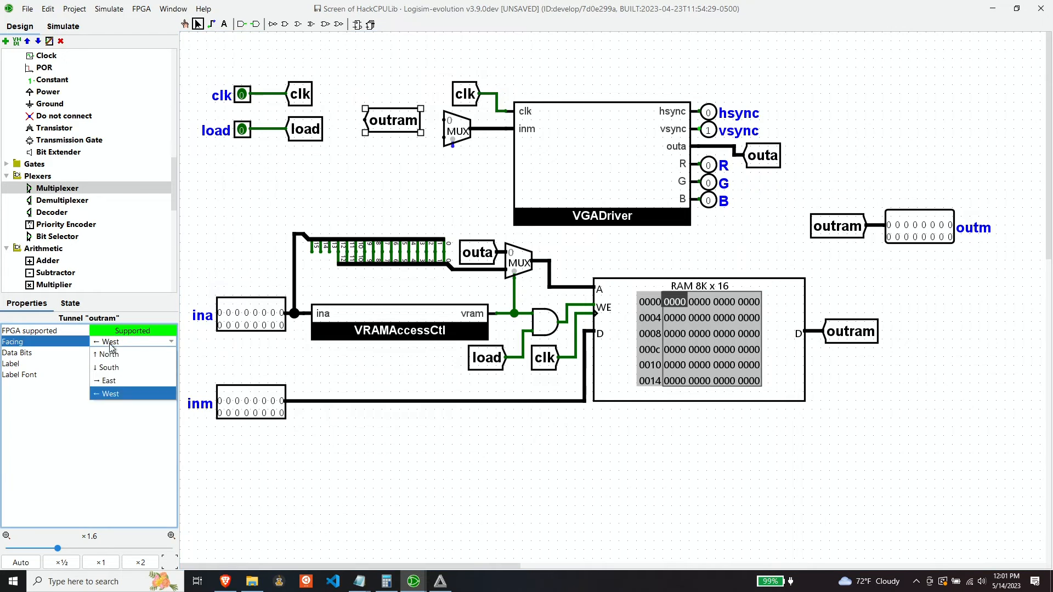
left_click(110, 377)
left_click_drag(348, 126, 408, 126)
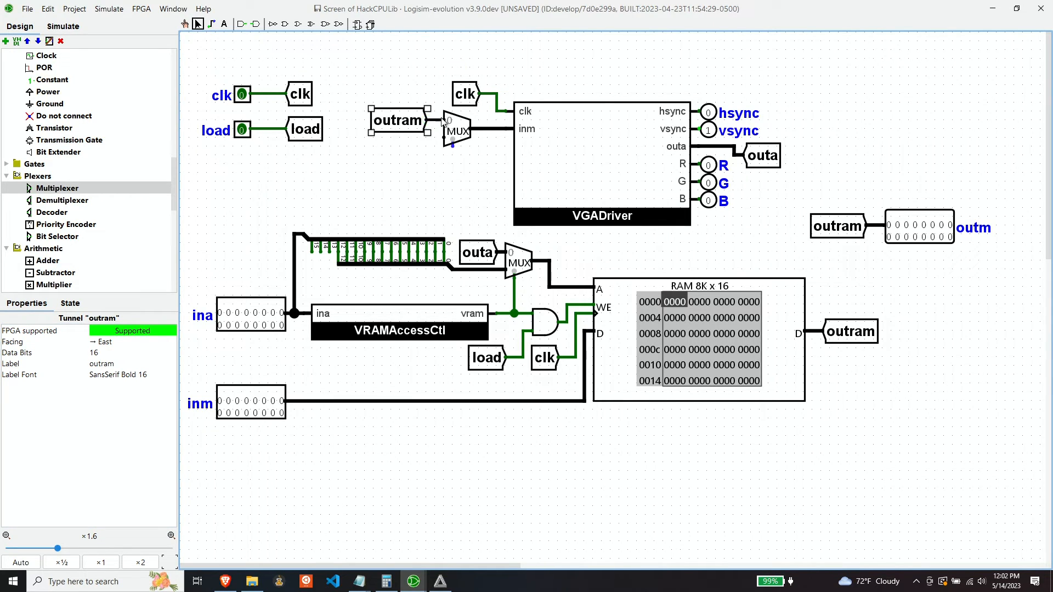
left_click(403, 158)
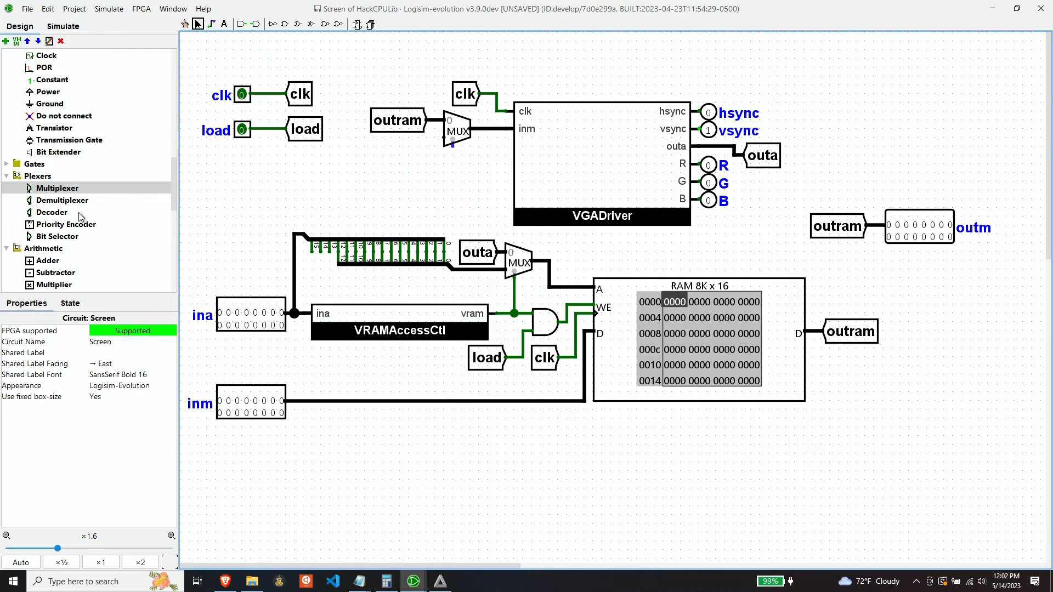
- Place a 16-bit constant with value 0x0 below the outram tunnel and wire it to input 1 of the VGADriver's multiplexer
left_click(59, 80)
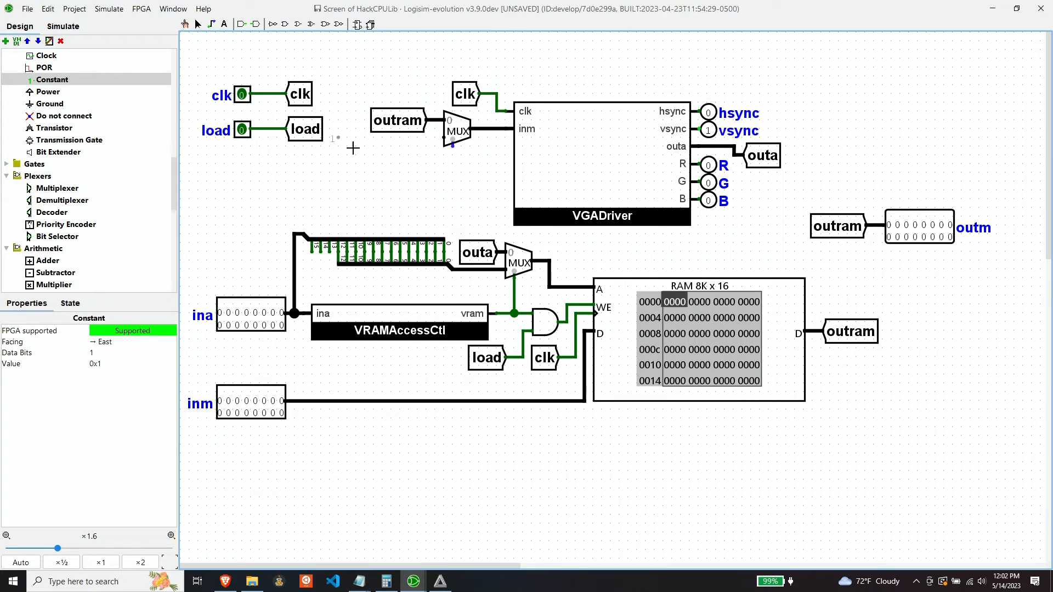
left_click(417, 146)
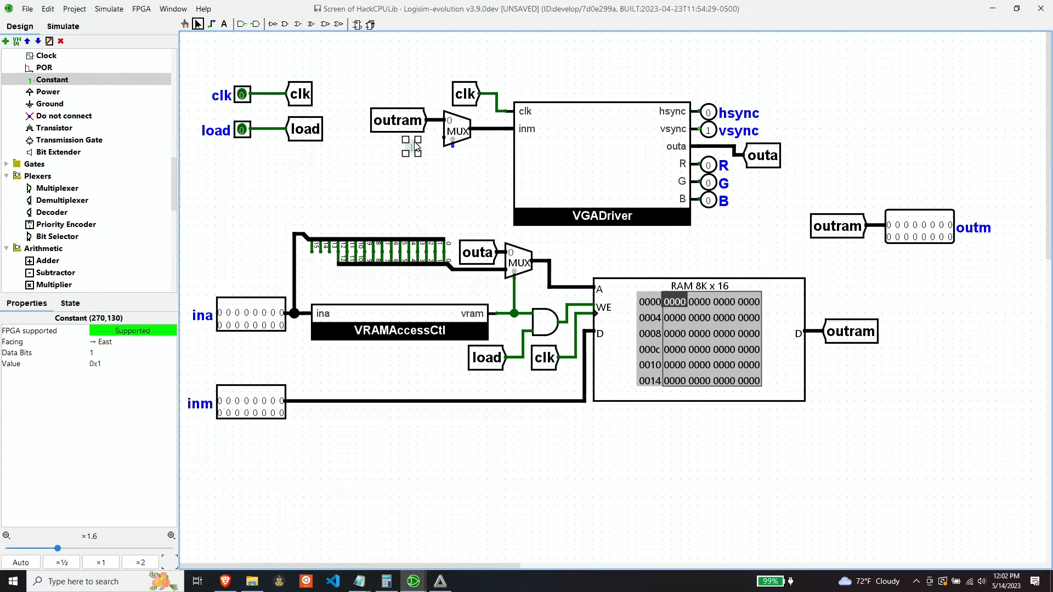
left_click(108, 354)
type("6")
key("Return")
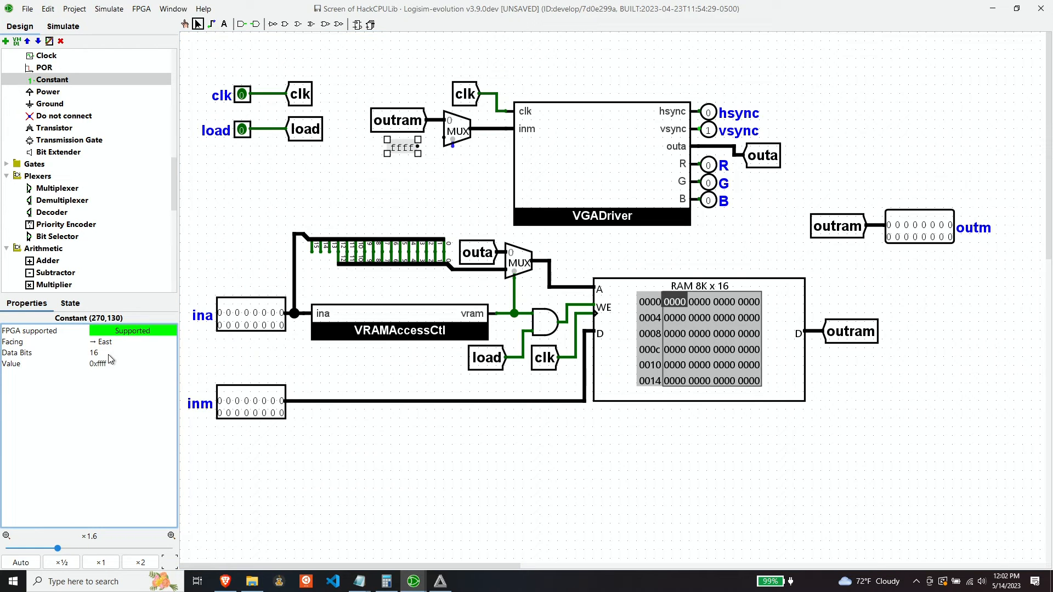
left_click(111, 363)
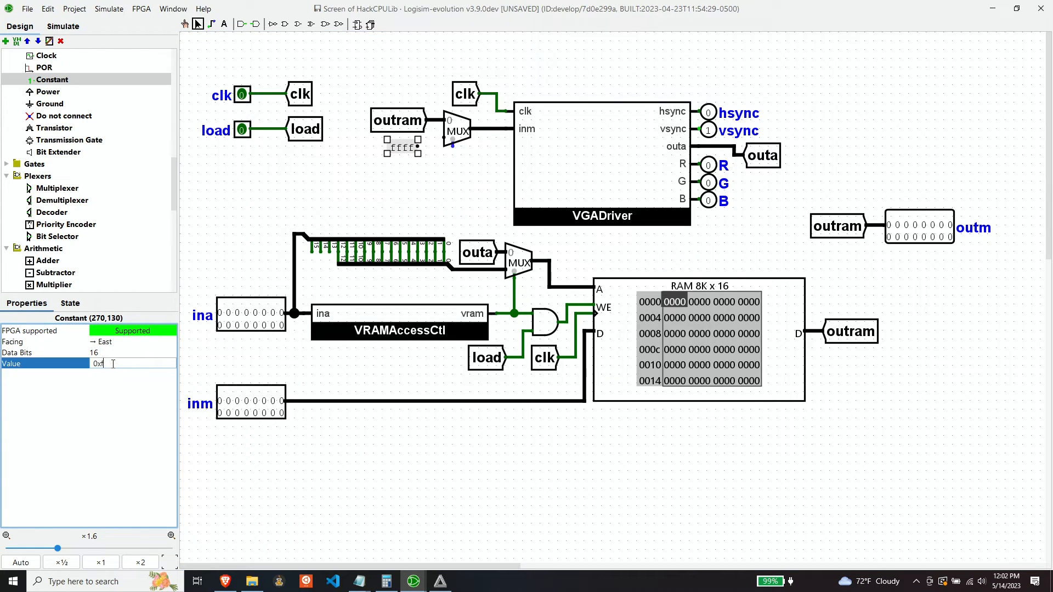
type("0")
key("Return")
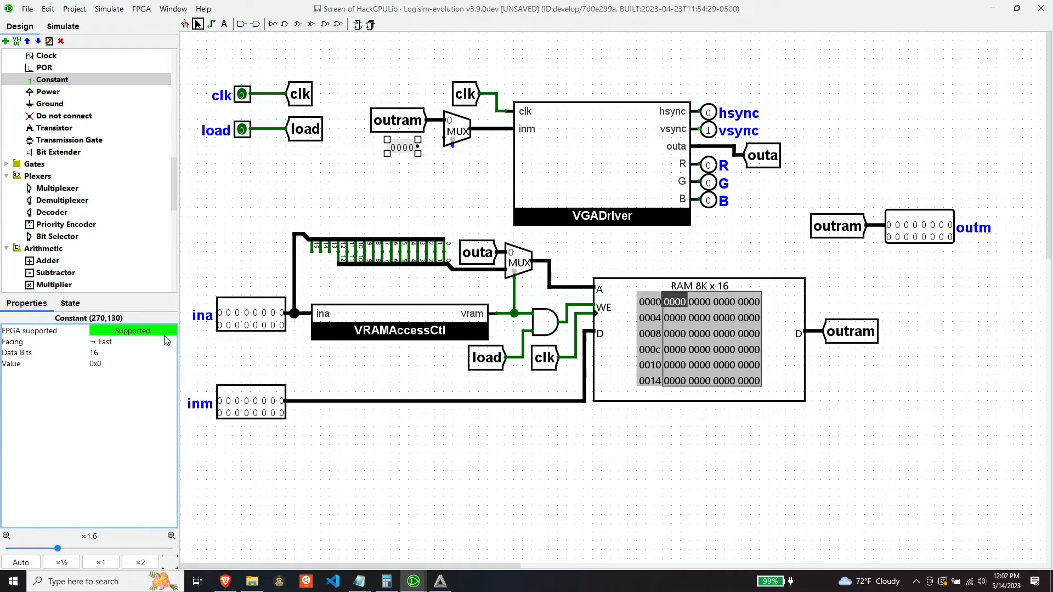
left_click_drag(417, 147, 444, 141)
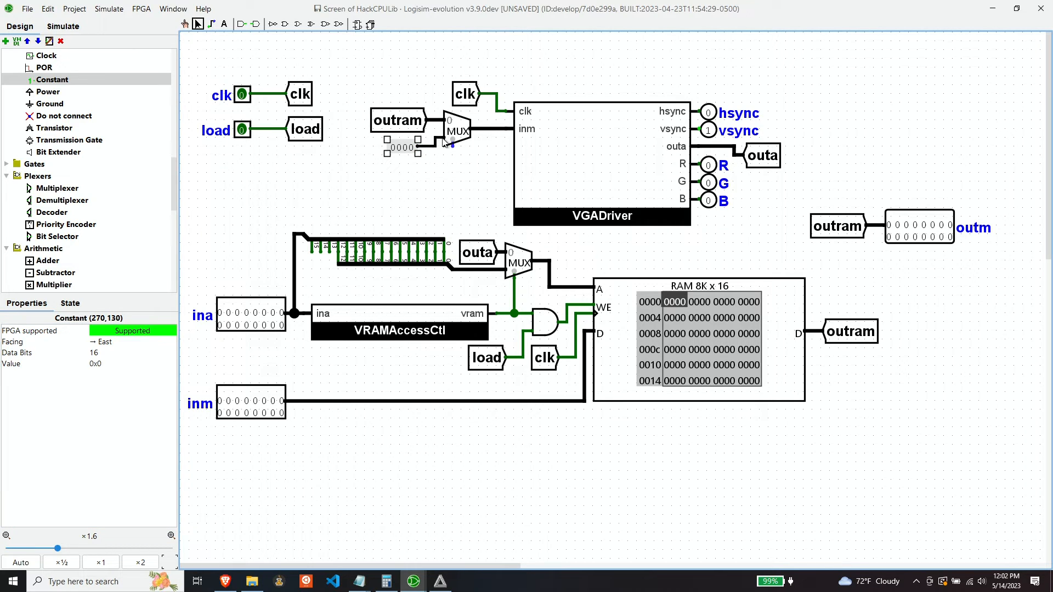
left_click(455, 183)
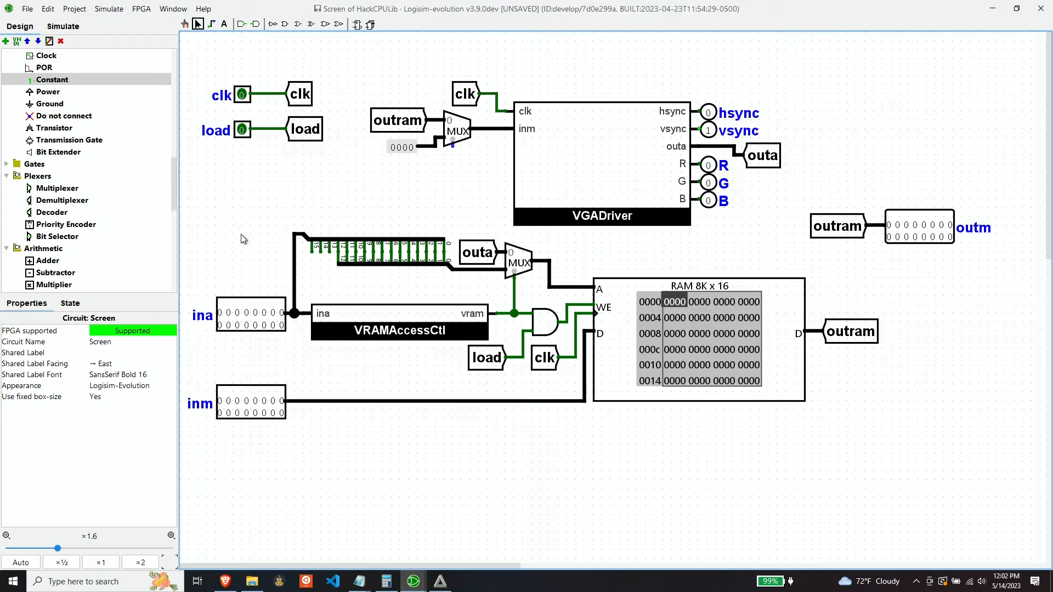
- Place a D flip-flop below the 0x0 constant that feeds the VGADriver's multiplexer
scroll(71, 193, "down", 6)
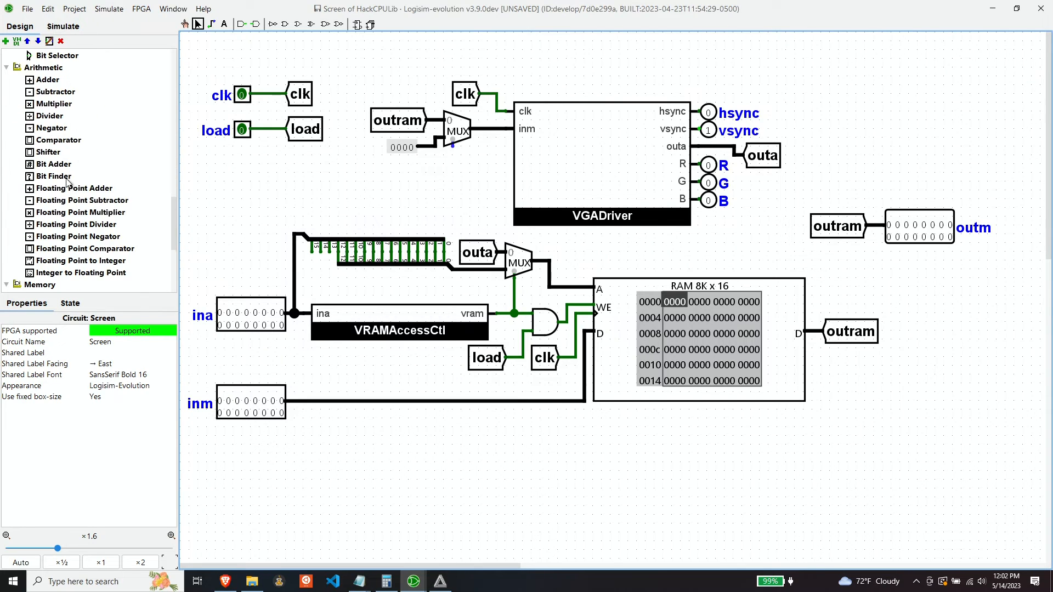
scroll(71, 169, "down", 3)
left_click(55, 152)
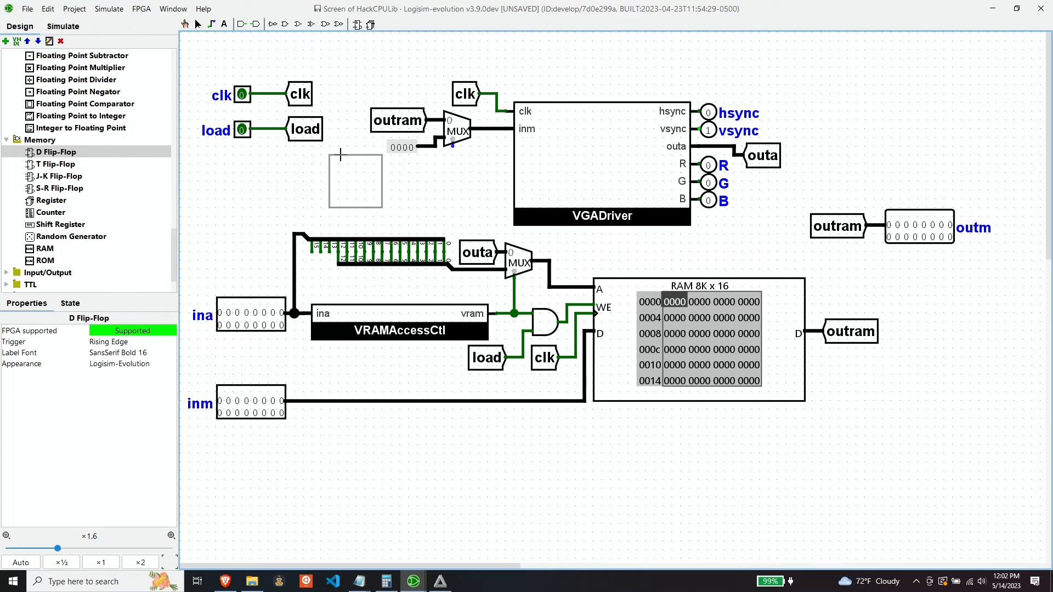
left_click(361, 162)
left_click(340, 177)
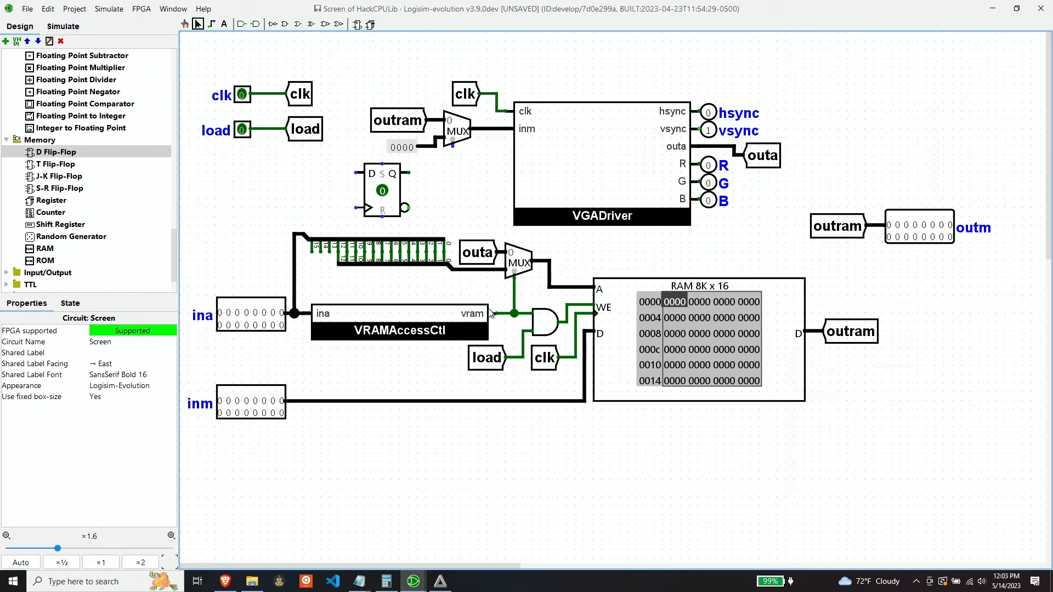
- Add an east-facing 1-bit tunnel labelled vram and wire it to the select line of the RAM address multiplexer
scroll(72, 164, "up", 10)
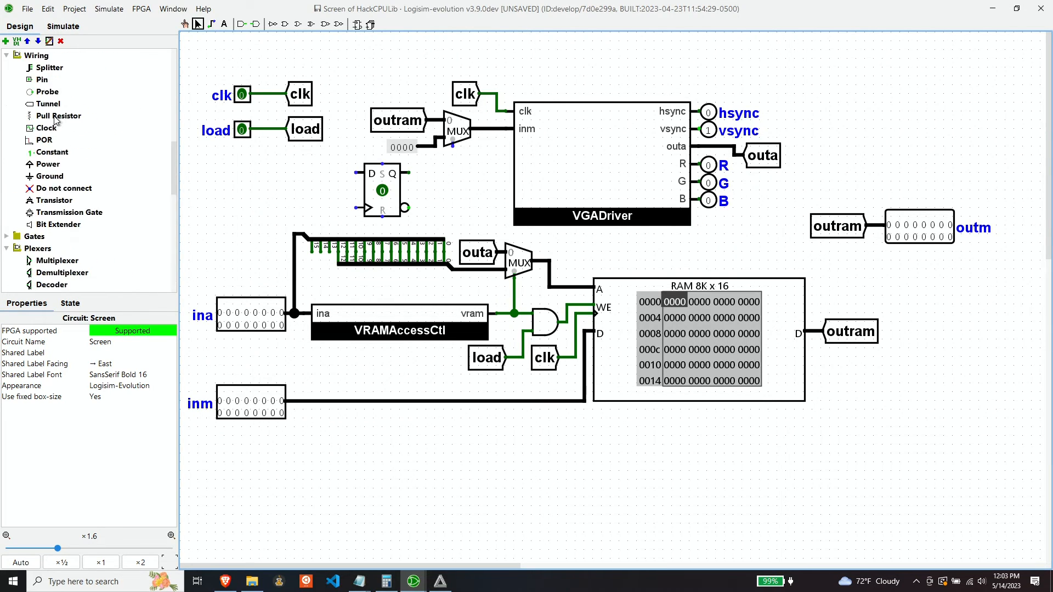
left_click(54, 104)
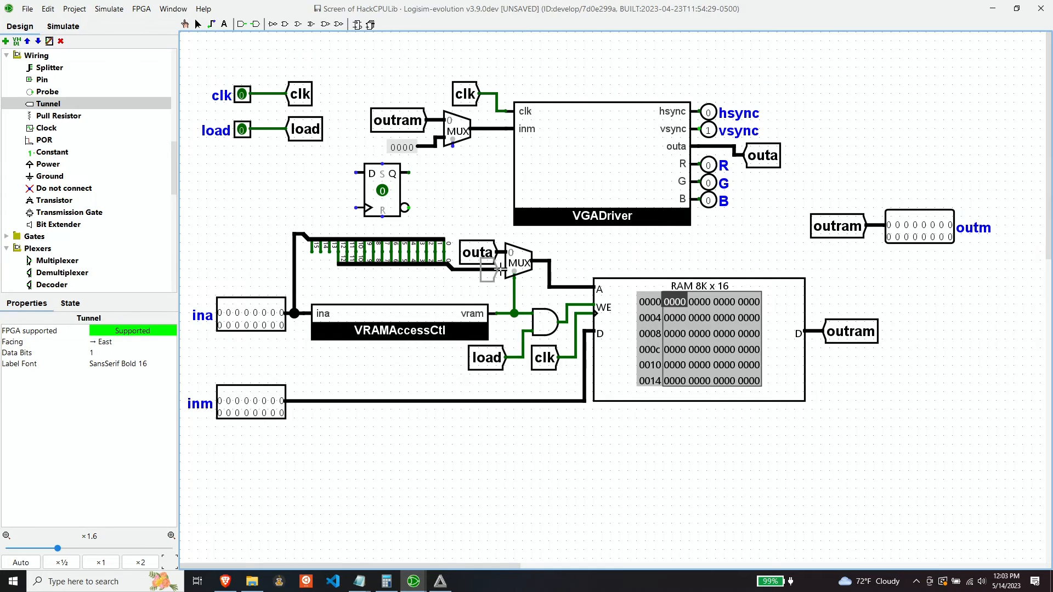
left_click(496, 287)
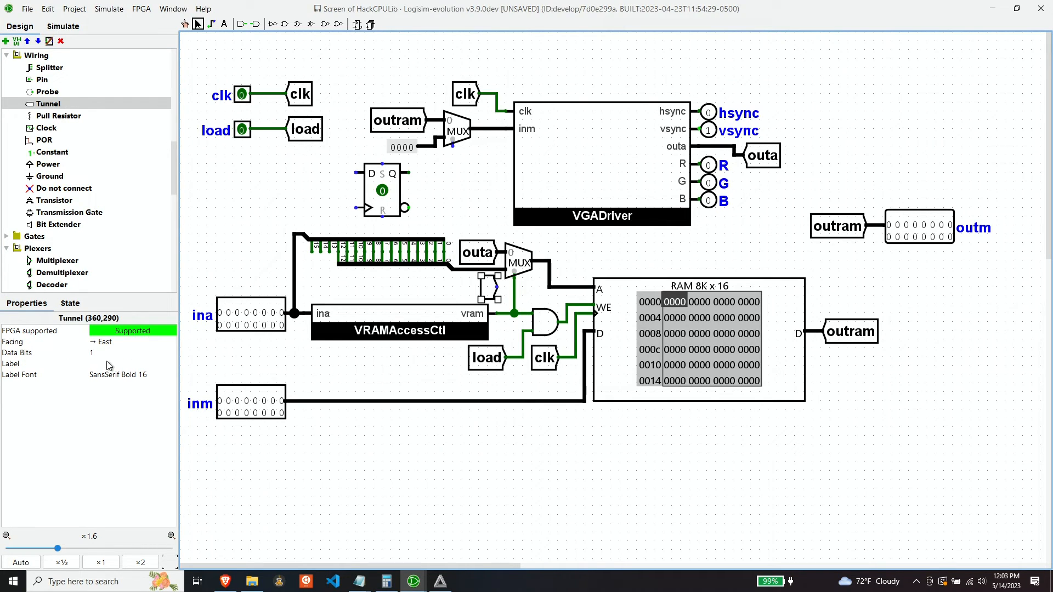
left_click(127, 364)
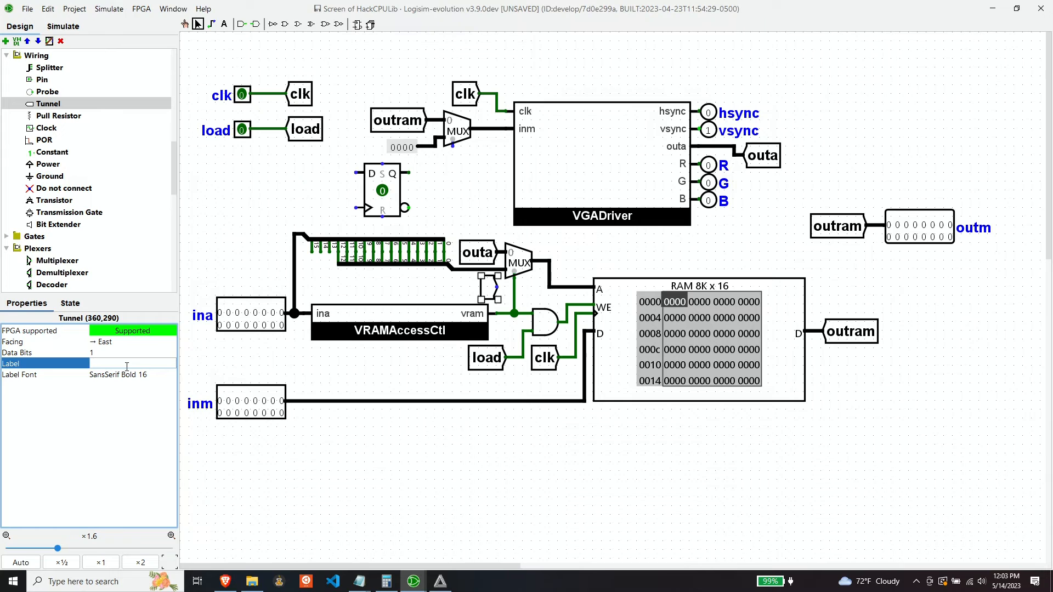
type("vram")
key("Return")
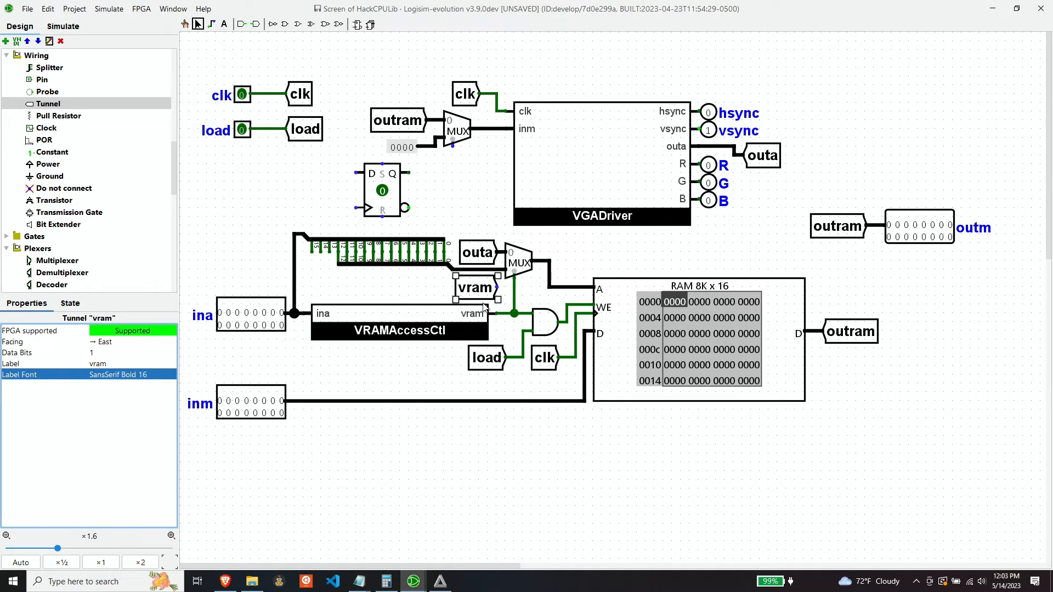
left_click_drag(497, 288, 514, 288)
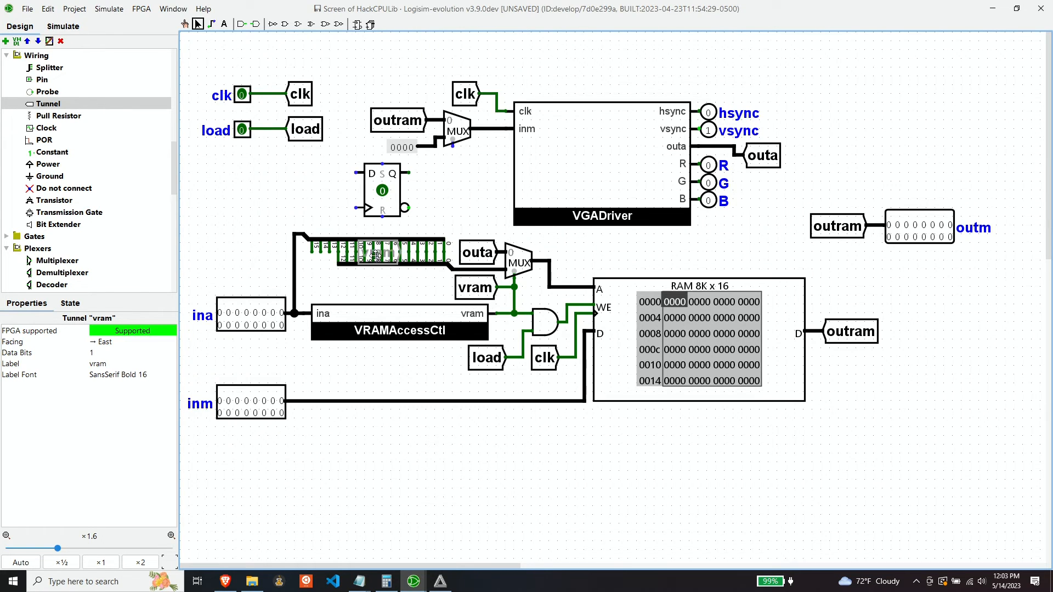
- Wire the flip-flop with a vram tunnel on D, a clk tunnel on its clock, and Q driving the VGADriver multiplexer's select
left_click(318, 179)
left_click_drag(331, 174, 356, 174)
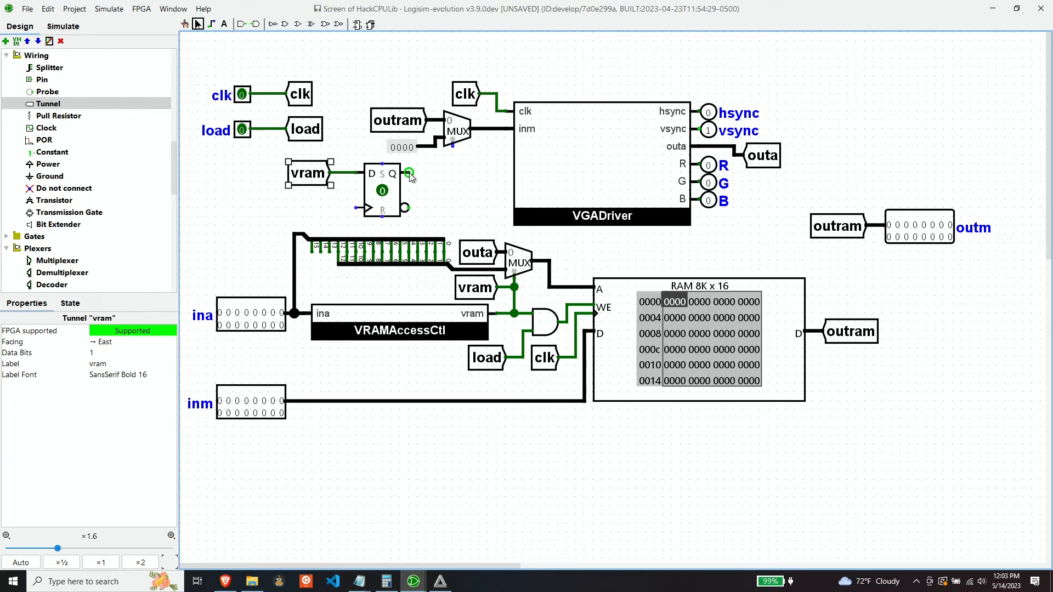
mouse_move(409, 173)
left_mouse_down()
mouse_move(452, 176)
mouse_move(453, 147)
left_mouse_up()
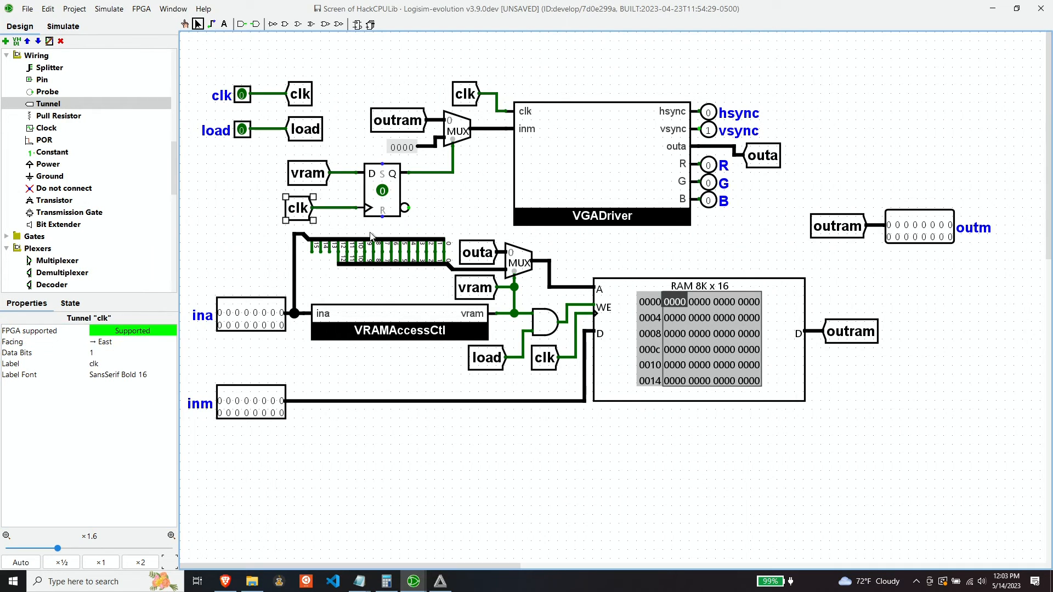
left_click(864, 117)
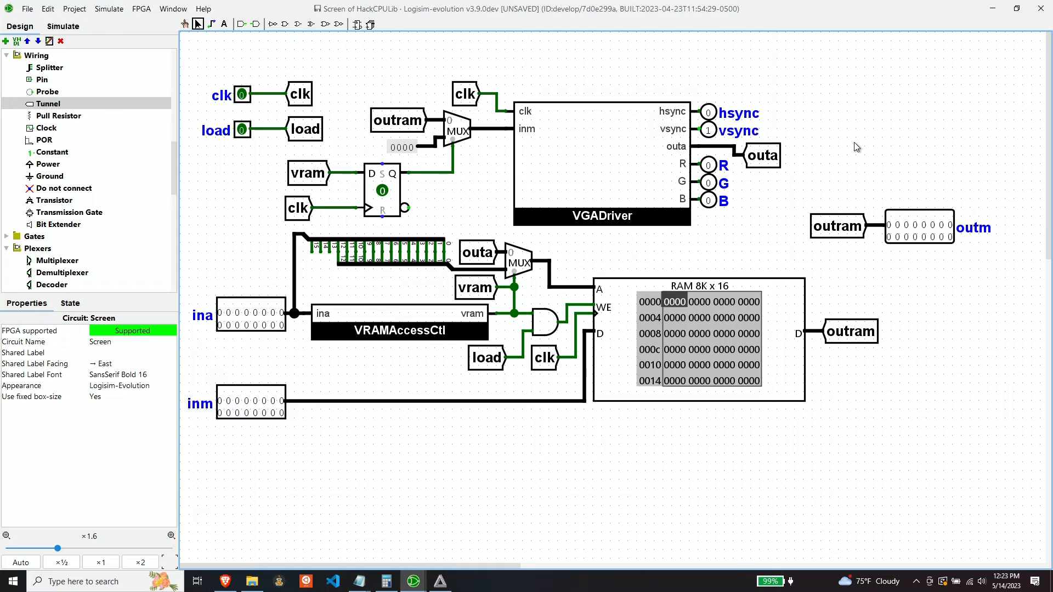
- Create a new circuit named ScreenTest
left_click(24, 11)
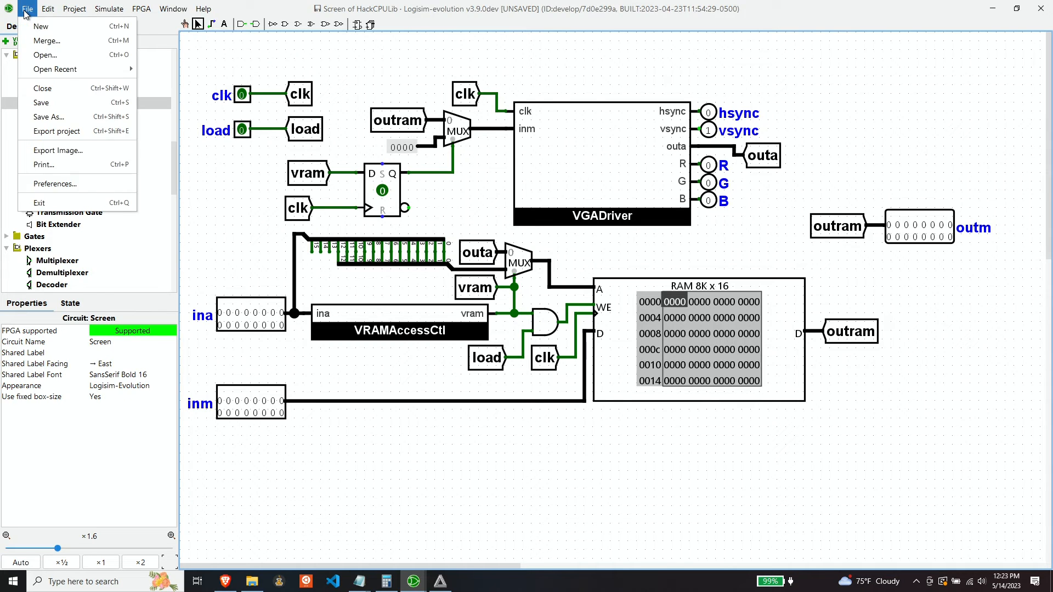
left_click(25, 11)
left_click(5, 41)
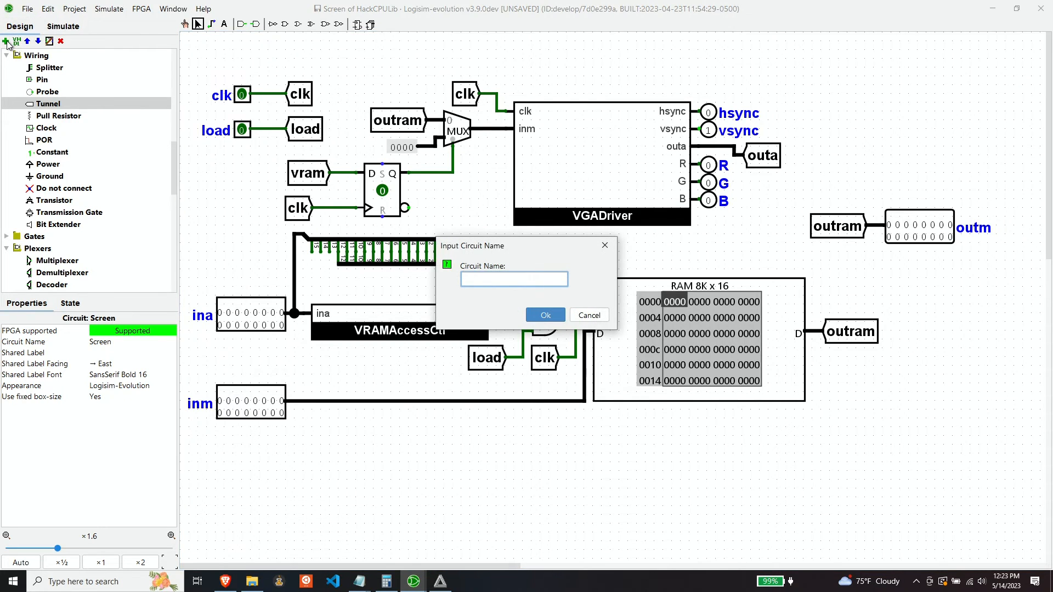
type("ScreenTest")
key("Return")
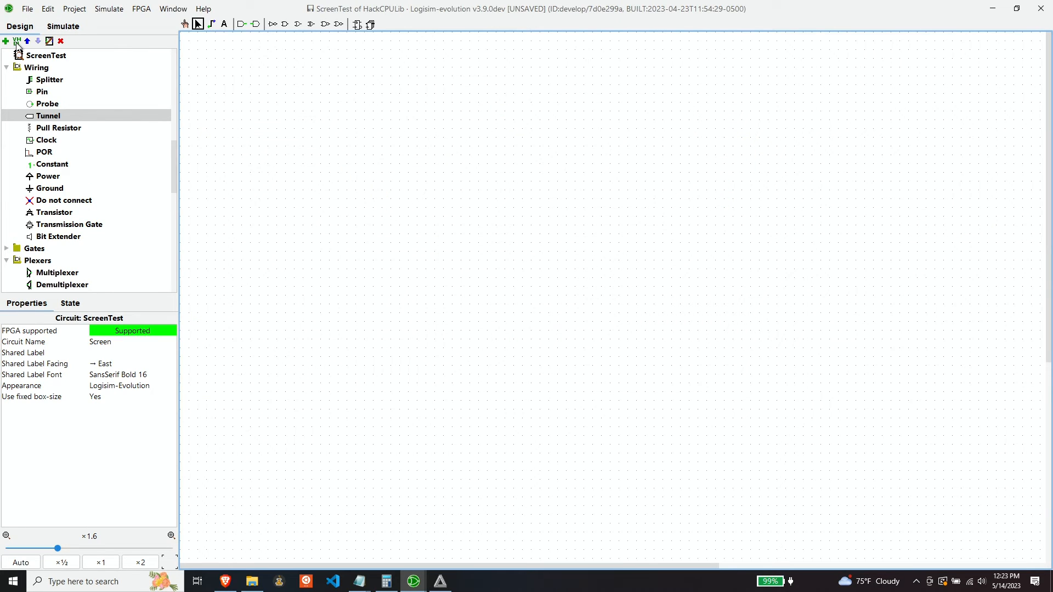
- Place the Screen subcircuit in the middle of the ScreenTest canvas
scroll(49, 153, "down", 10)
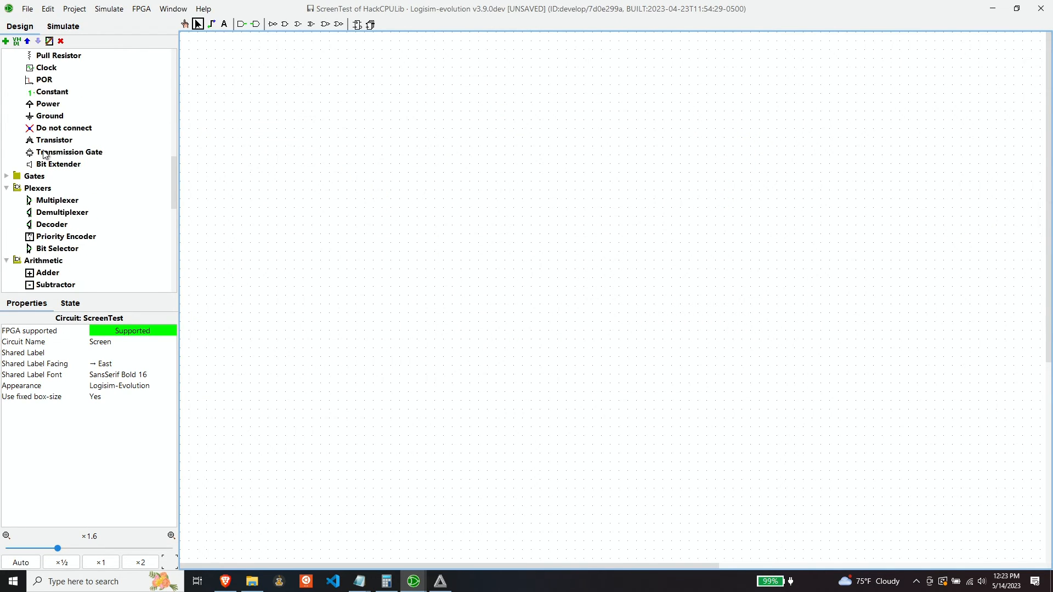
scroll(40, 149, "up", 3)
scroll(43, 165, "up", 15)
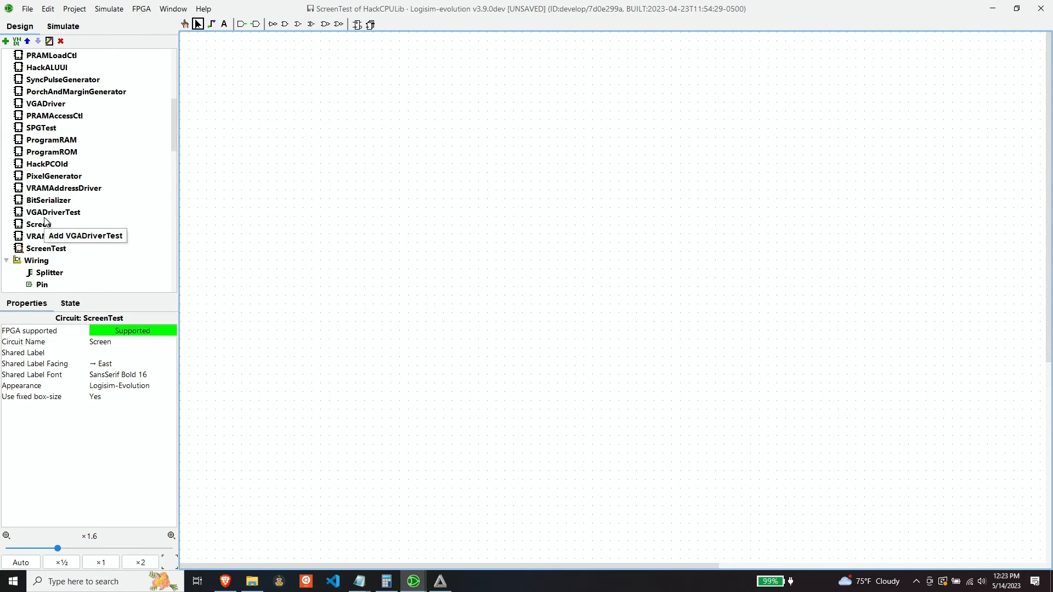
left_click(41, 224)
left_click(712, 208)
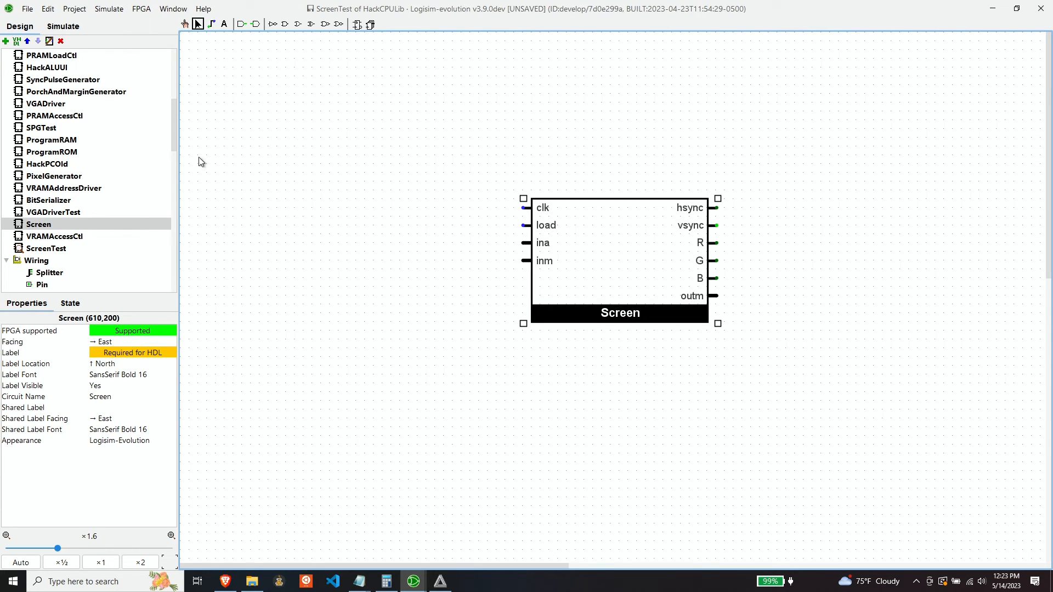
- Place a clock source and wire it to a west-facing tunnel labelled clk
scroll(45, 97, "up", 1)
scroll(45, 97, "down", 6)
left_click(47, 140)
left_click(232, 102)
left_click(48, 104)
left_click(277, 102)
type("clk")
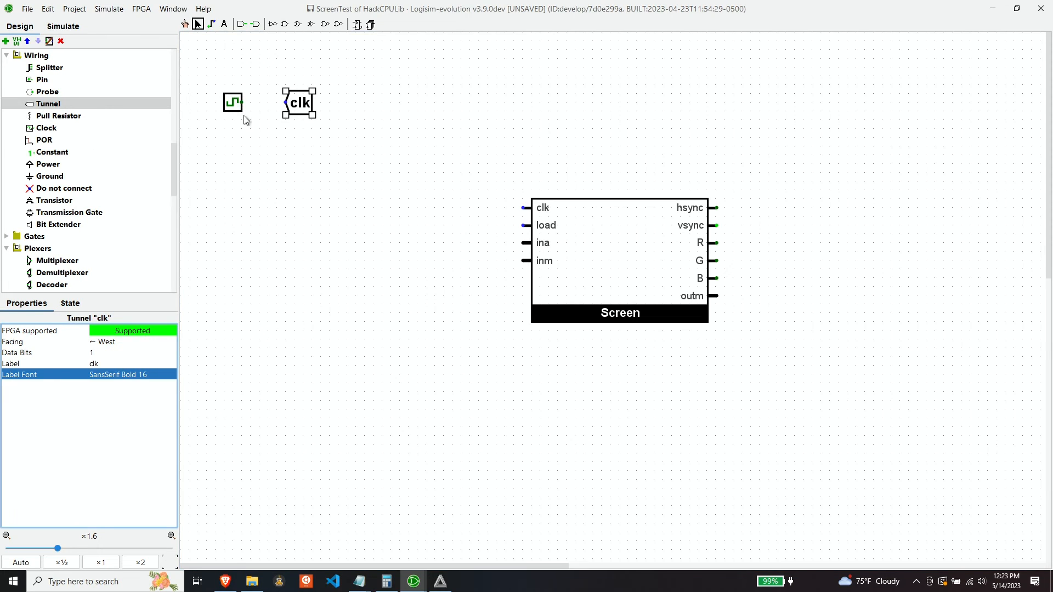
left_click_drag(241, 102, 285, 102)
- Add an east-facing clk tunnel and wire it to the Screen's clk input
key("Right")
left_click(489, 190)
left_click_drag(489, 190, 524, 207)
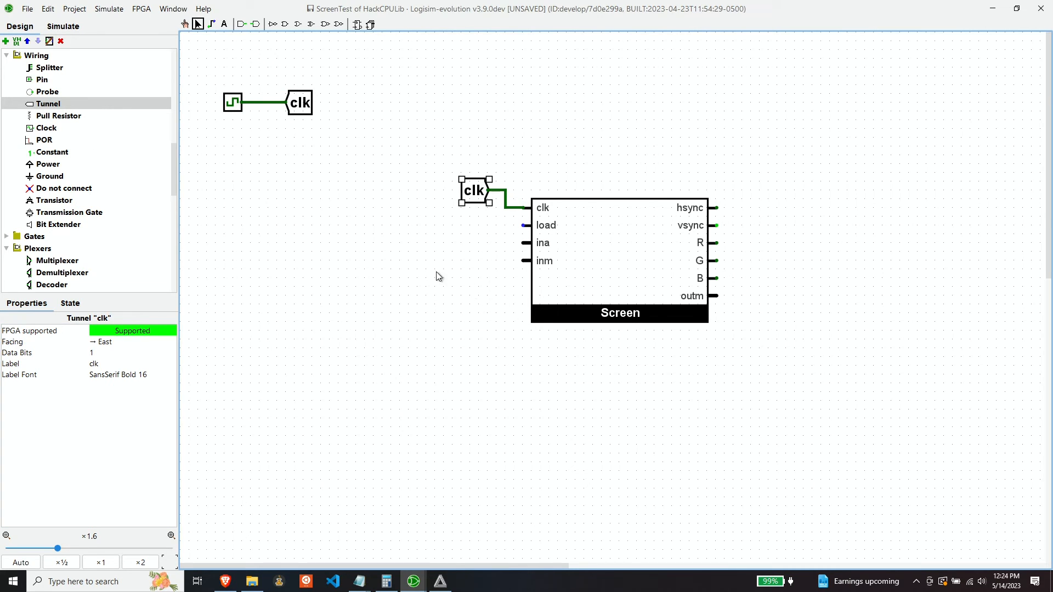
- Attach a west-facing output pin labelled hsync to the Screen's hsync output
left_click(44, 80)
left_click(752, 207)
left_click(118, 396)
type("hsync")
left_click(117, 342)
left_click(110, 386)
left_click(118, 353)
left_click(109, 364)
- Duplicate the hsync pin, attach the copy to the Screen's vsync output, and label it vsync
key("ctrl+d")
left_click_drag(761, 209, 748, 231)
left_click(153, 397)
type("vsync")
key("Return")
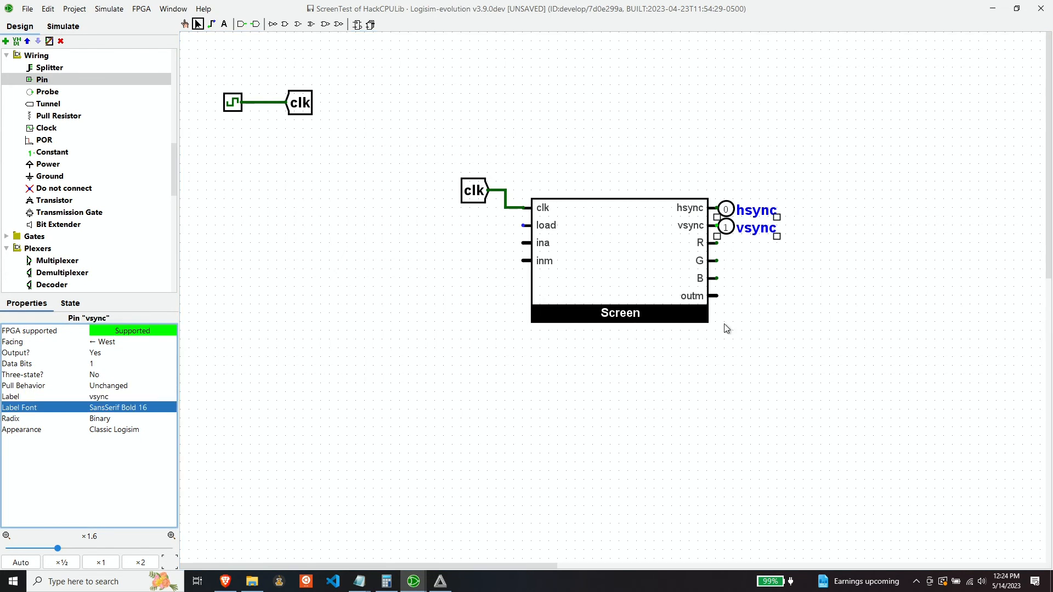
- Duplicate the output pin for the Screen's remaining single-bit outputs and label the copies R, G and B
left_click(726, 227)
key("ctrl+d")
left_click(140, 396)
type("G")
key("ctrl+d")
left_click_drag(739, 277, 730, 285)
left_click(141, 396)
type("B")
key("Return")
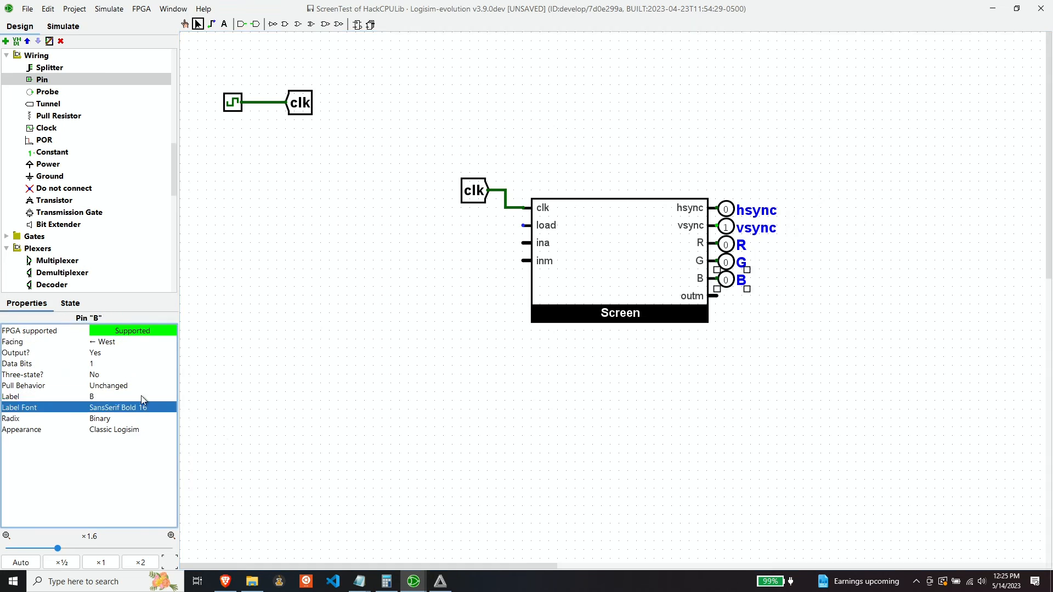
left_click(629, 337)
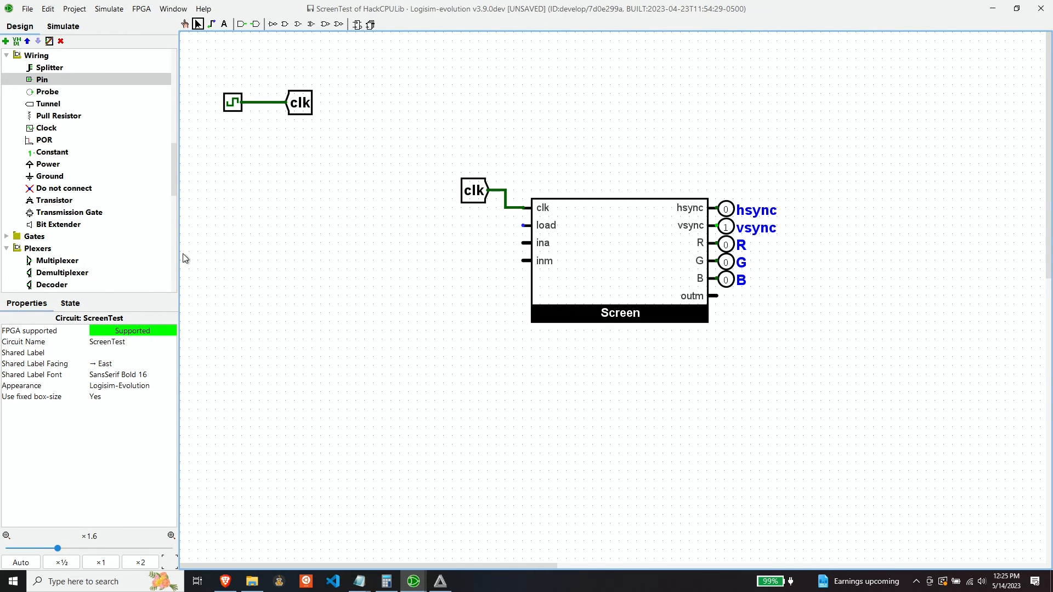
- Attach a 16-bit constant with value 0xffff to the Screen's inm input
left_click(52, 151)
left_click(460, 278)
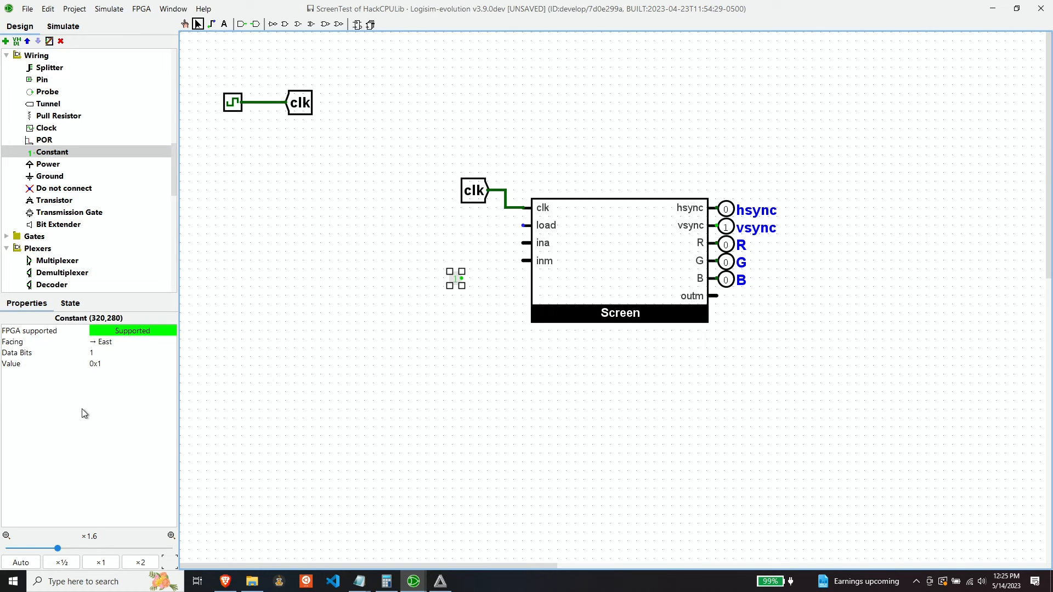
left_click(109, 351)
type("6")
key("Return")
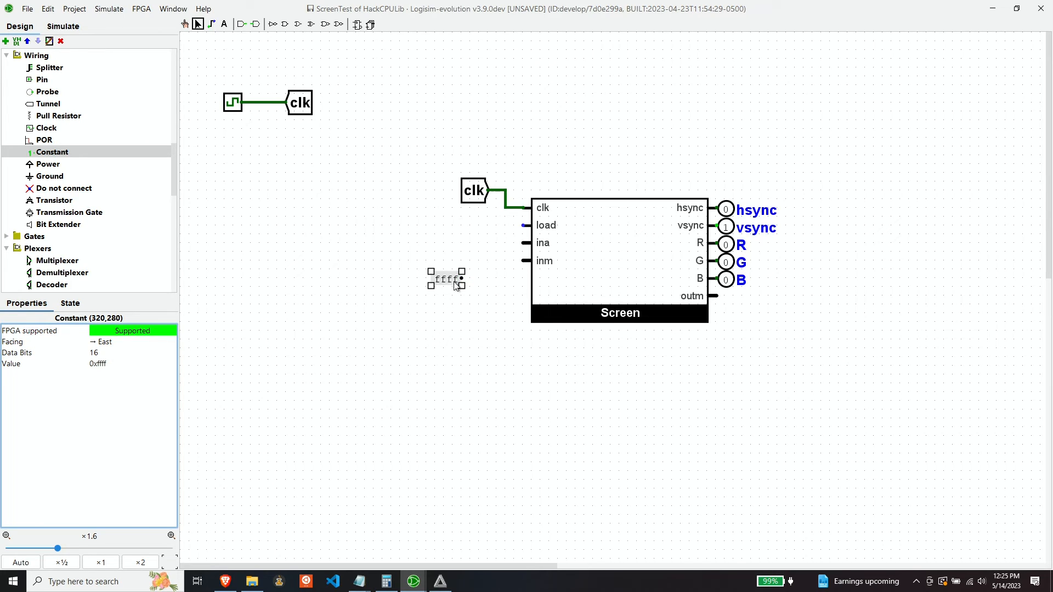
left_click_drag(455, 284, 507, 262)
left_click(448, 329)
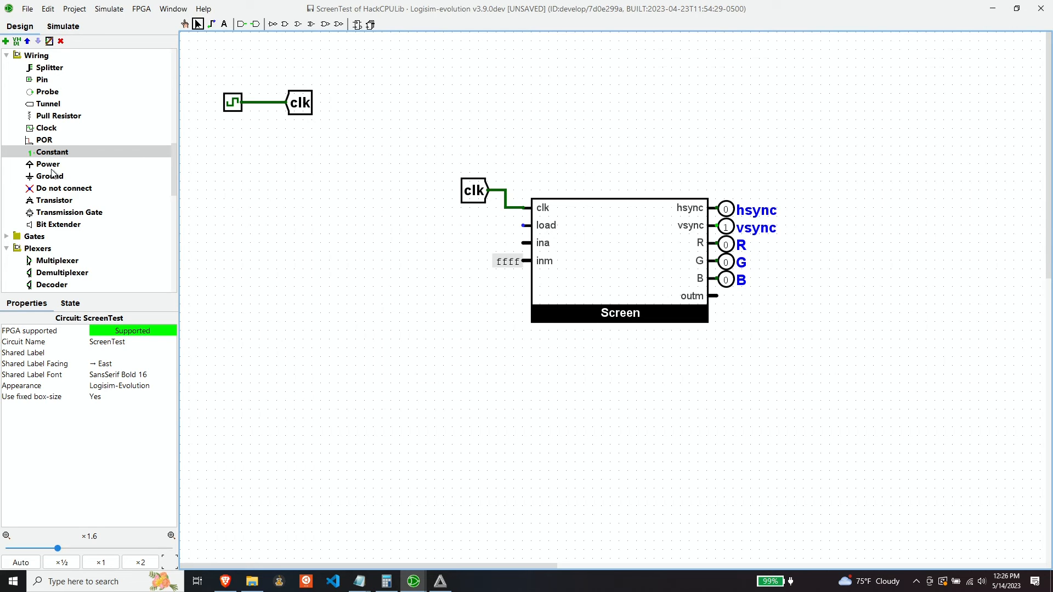
- Add a counter with the Classic Logisim appearance and position it below the clk tunnel of the clock source
scroll(61, 171, "down", 3)
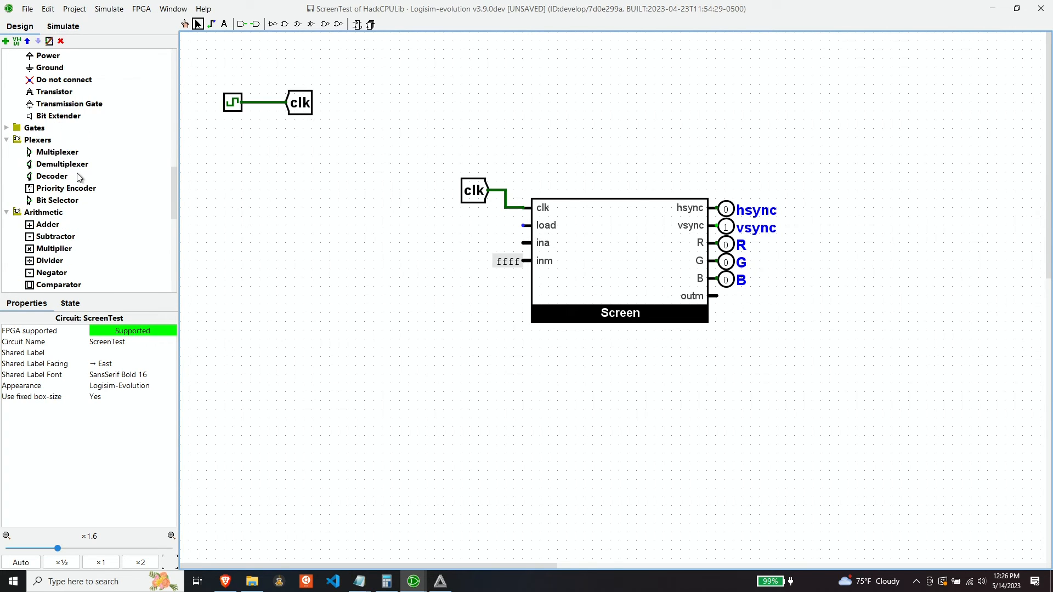
scroll(82, 179, "down", 2)
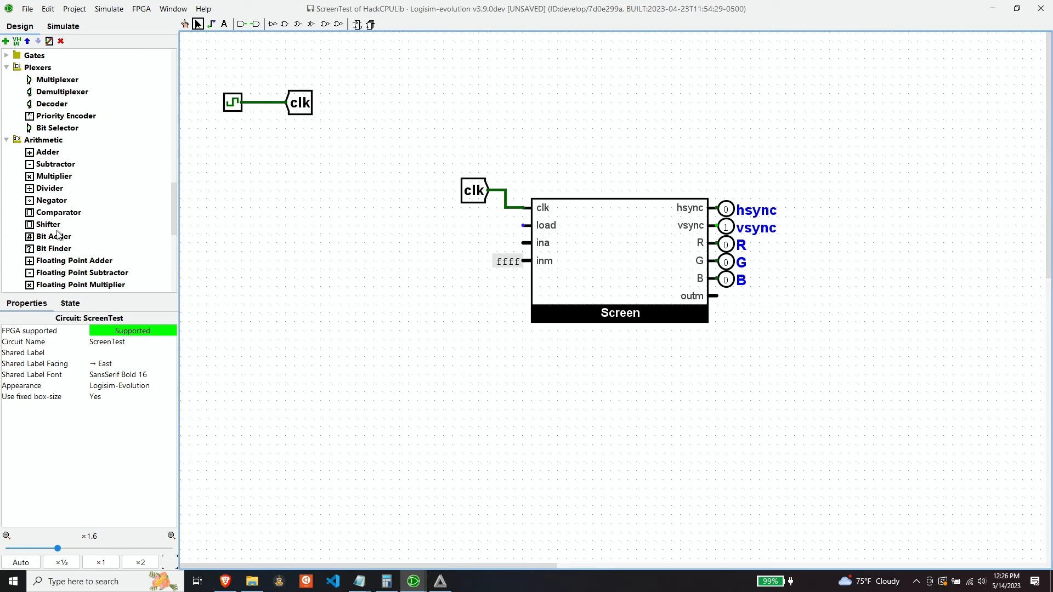
scroll(60, 236, "down", 6)
left_click(52, 212)
left_click(227, 167)
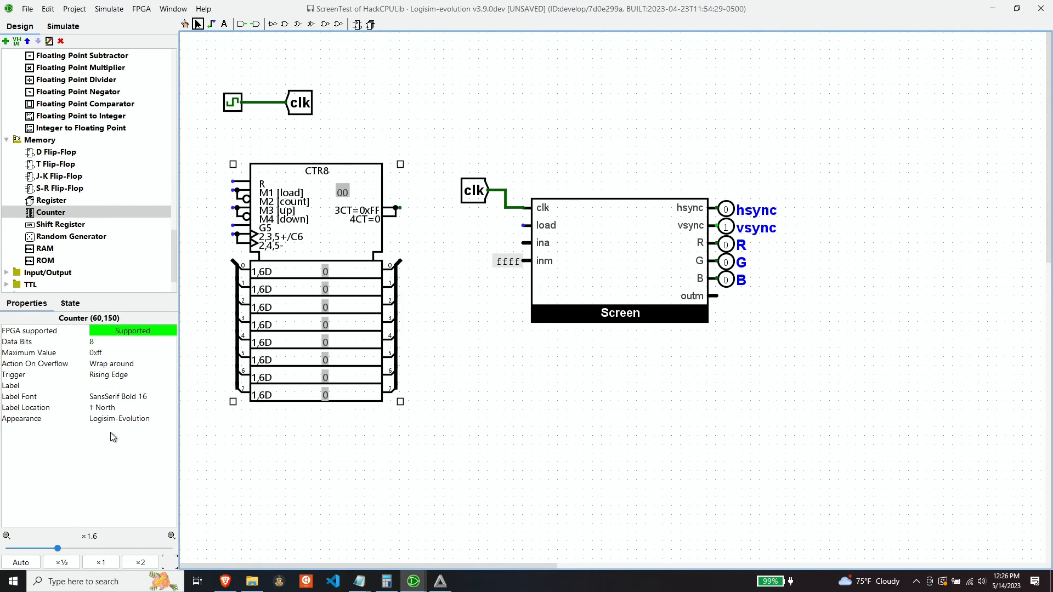
left_click(125, 418)
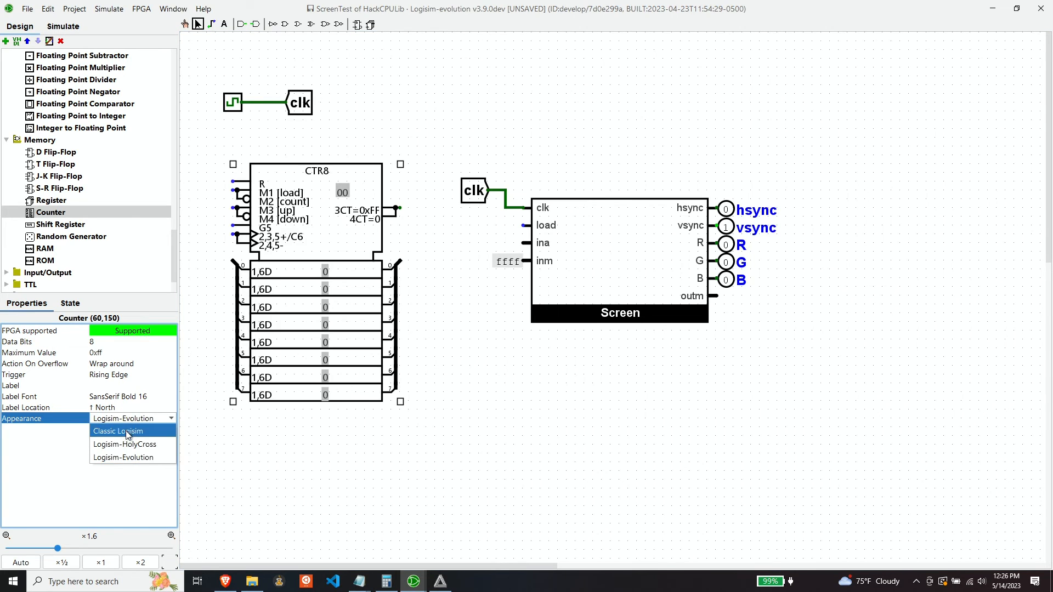
left_click(126, 431)
left_click_drag(225, 174, 296, 164)
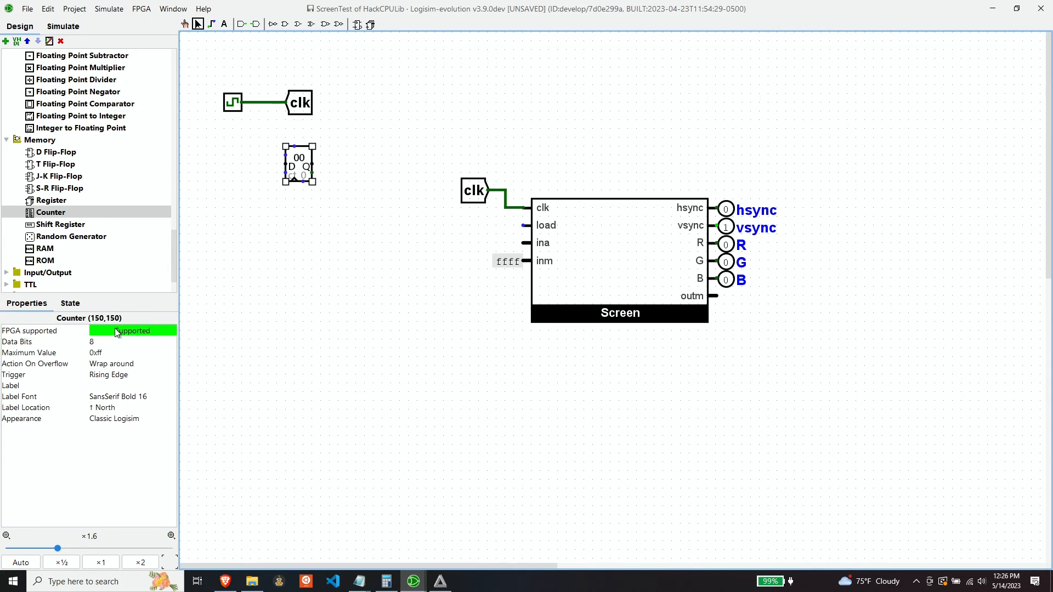
- Set the counter to 16 data bits and its overflow action to Continue counting, and shift it slightly down
left_click(115, 341)
type("1")
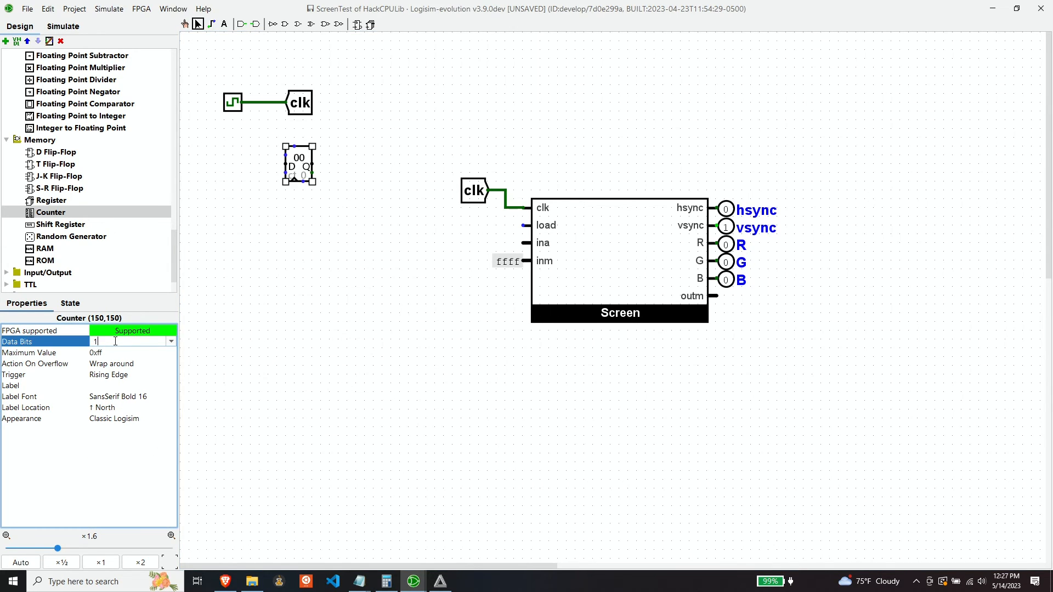
type("6")
key("Return")
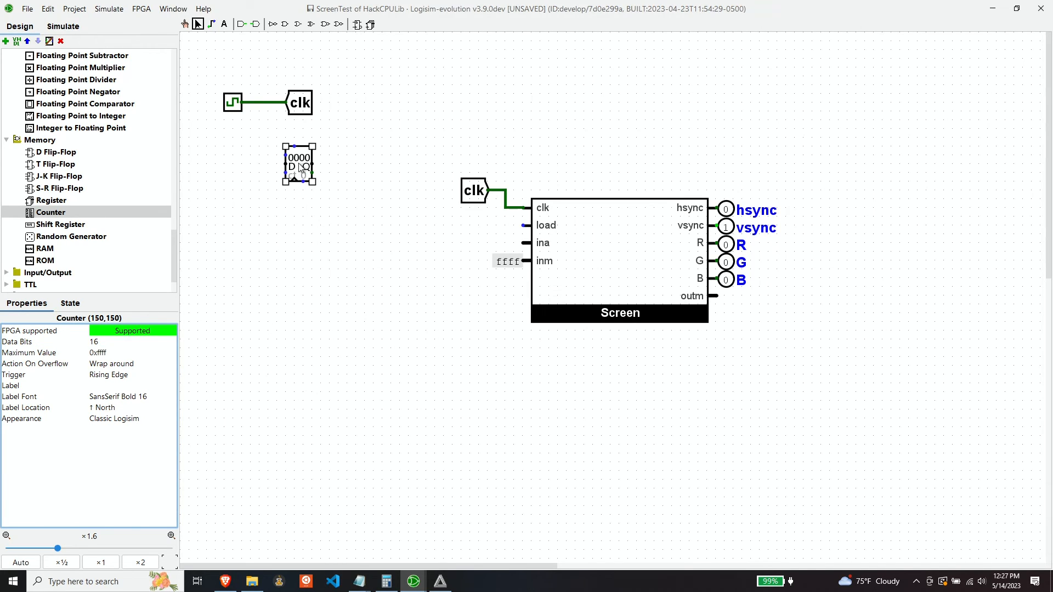
left_click(129, 365)
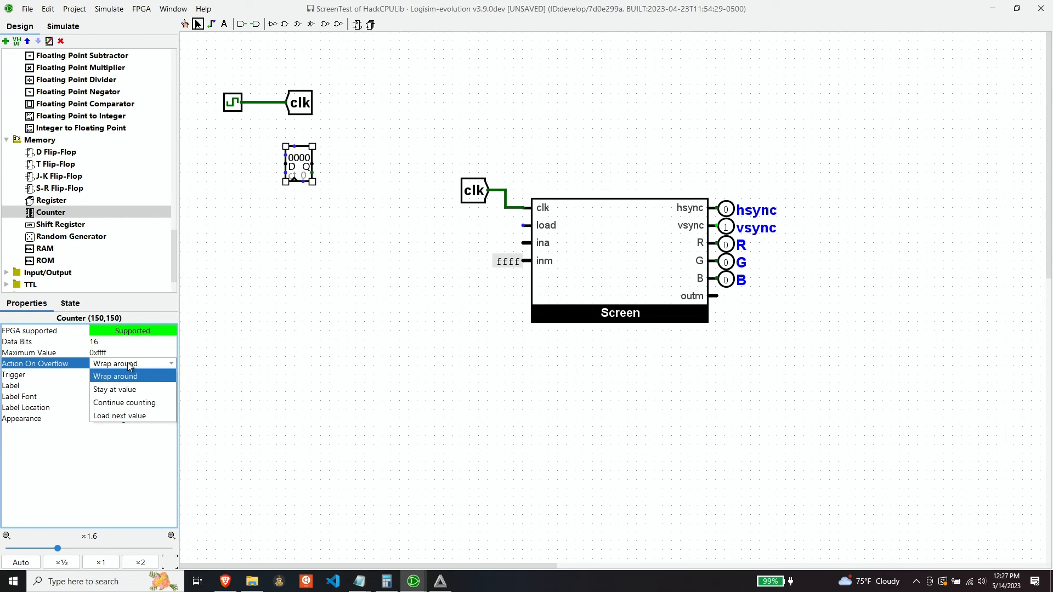
left_click(133, 403)
left_click_drag(299, 164, 299, 173)
- Duplicate the clk tunnel of the clock source, face the copy East and attach it to the counter's clock input
left_click(303, 113)
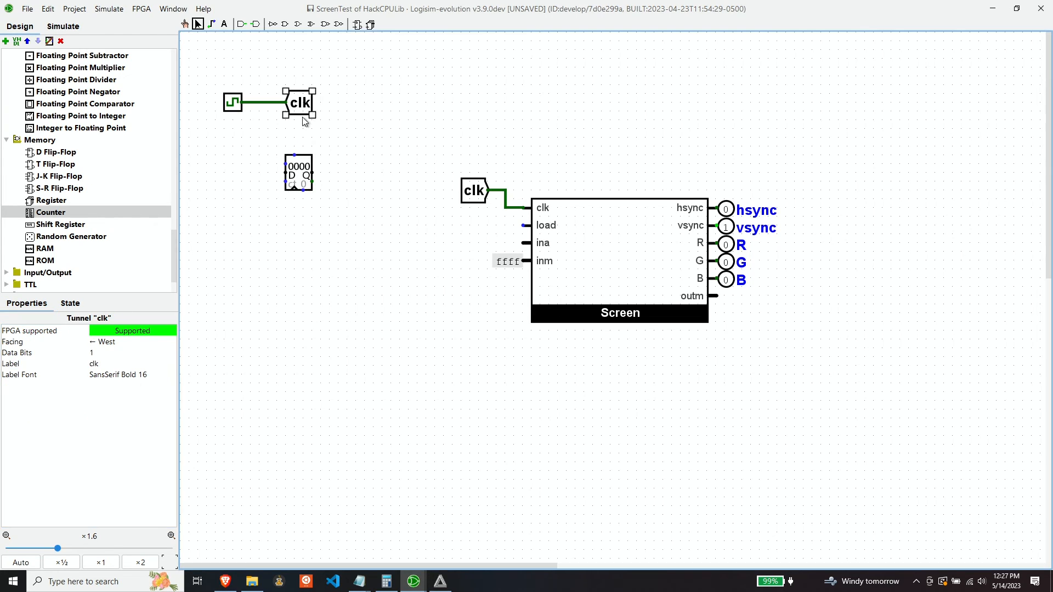
key("ctrl+d")
mouse_move(303, 112)
left_mouse_down()
mouse_move(267, 214)
mouse_move(294, 193)
left_mouse_up()
left_click(101, 342)
left_click(97, 354)
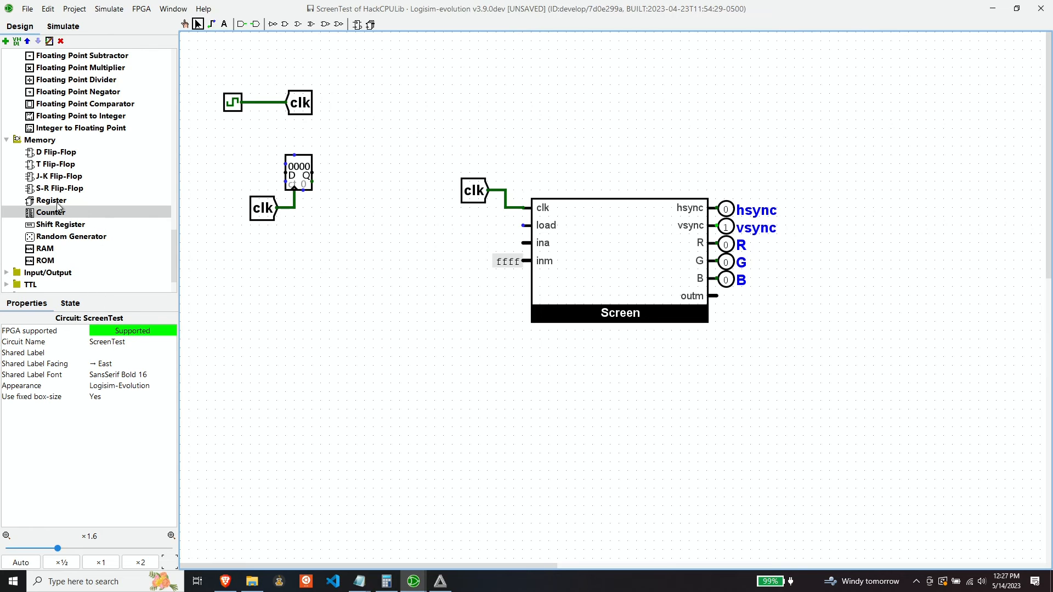
- Attach a power component to the input on the counter's upper edge
scroll(61, 165, "up", 10)
scroll(61, 115, "up", 3)
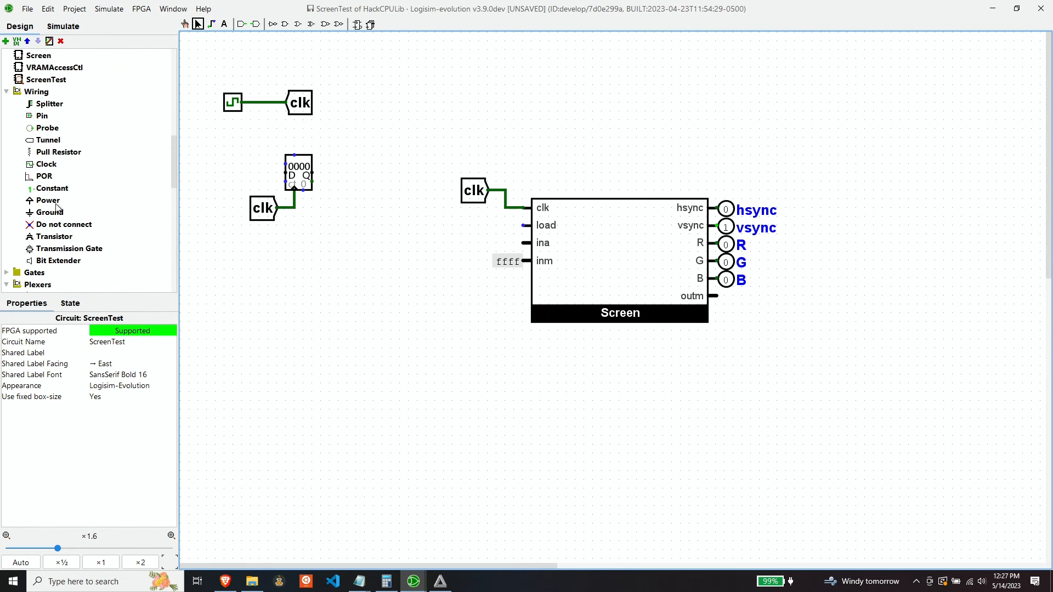
left_click(55, 201)
left_click(294, 155)
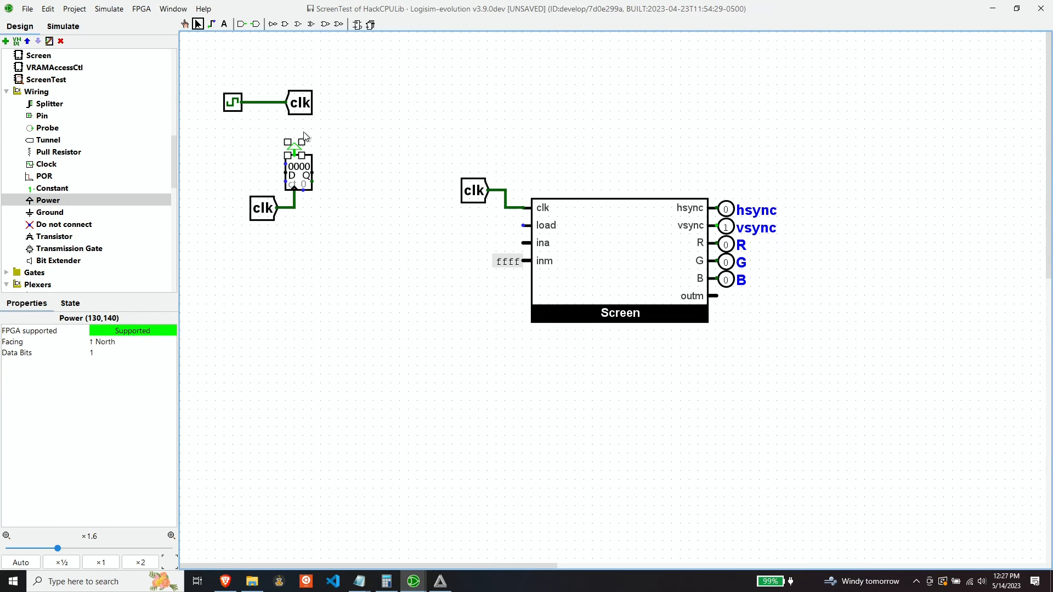
- Add a second power component facing West and attach it to the counter's count-enable input
left_click(61, 195)
left_click(241, 178)
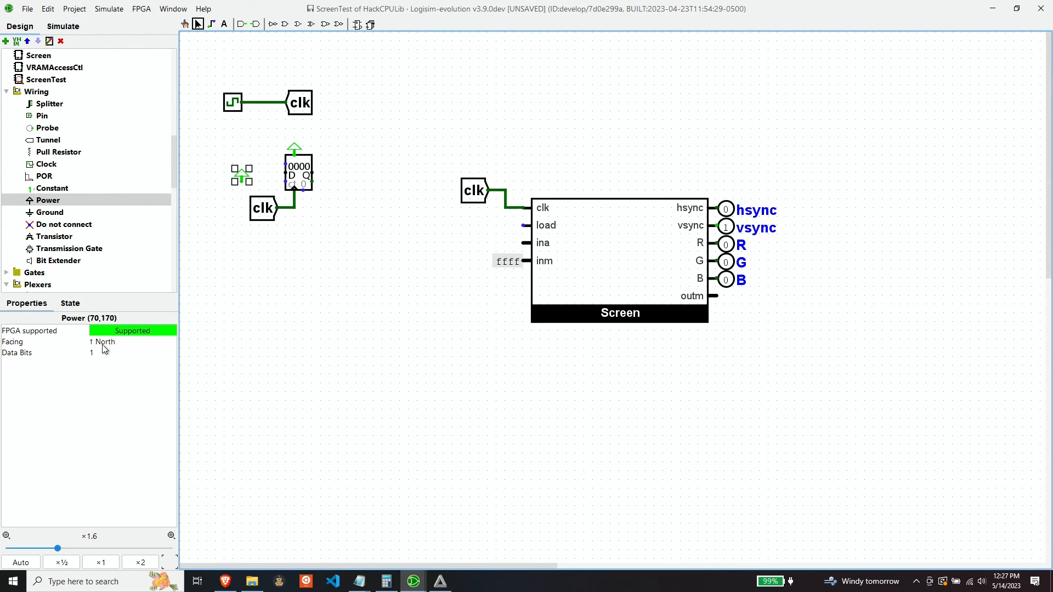
left_click(103, 345)
left_click(109, 395)
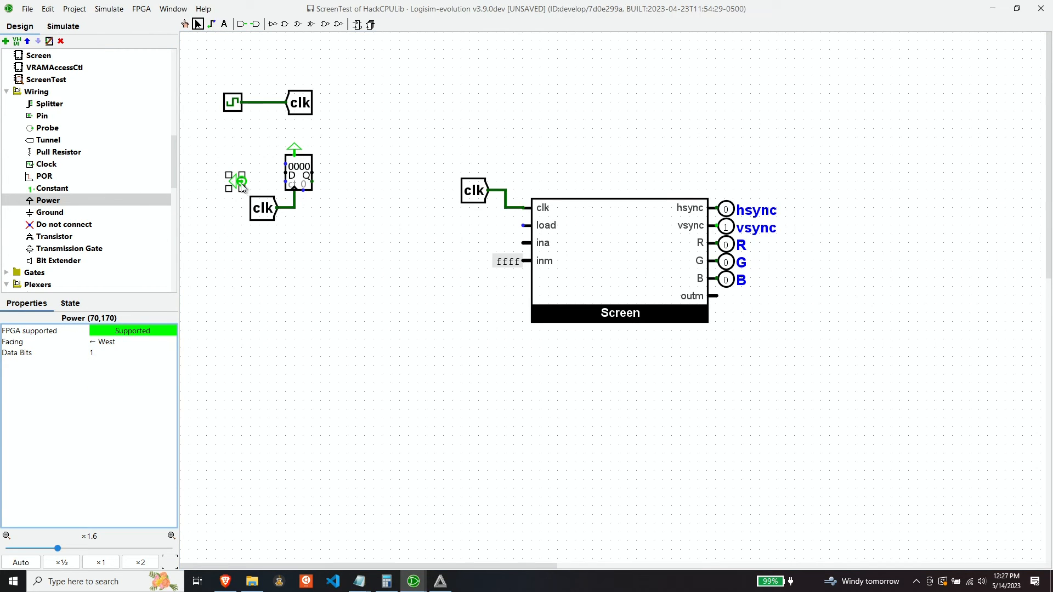
left_click_drag(242, 186, 277, 186)
left_click(304, 258)
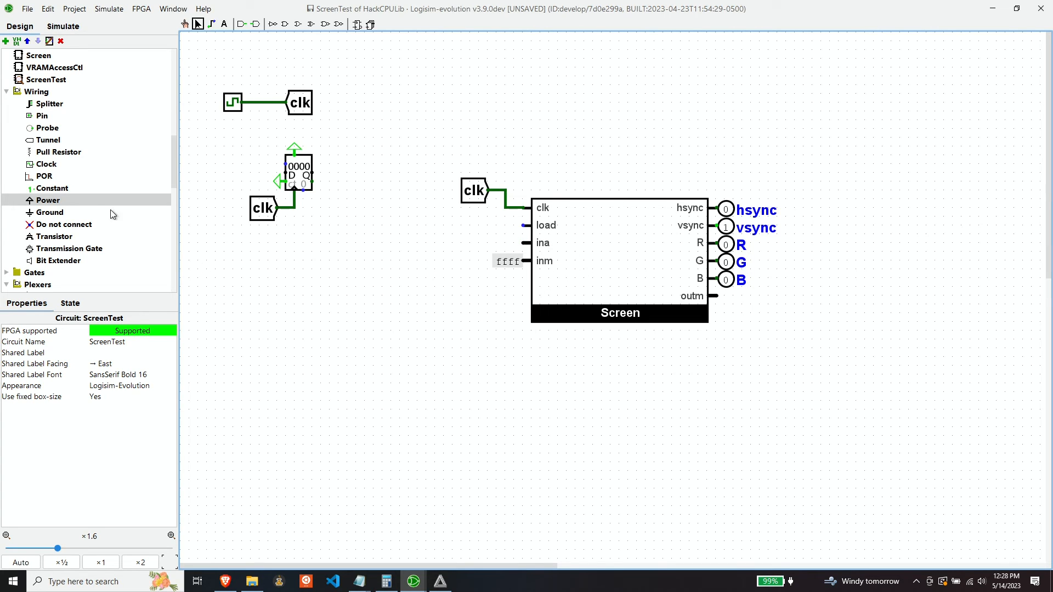
- Add a second counter below the first one and give it the Classic Logisim appearance
scroll(55, 220, "down", 4)
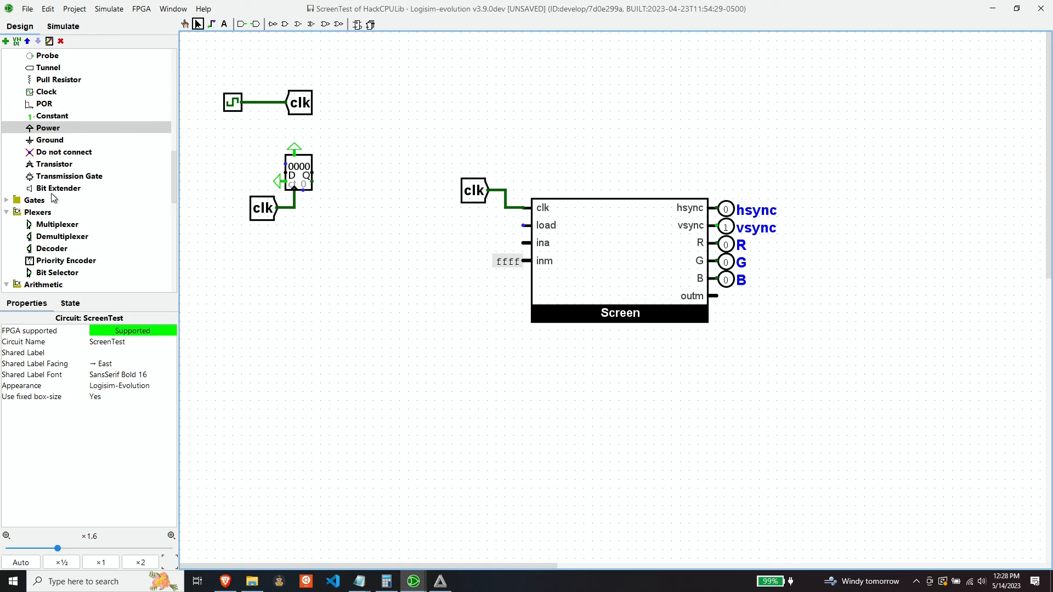
scroll(58, 193, "down", 8)
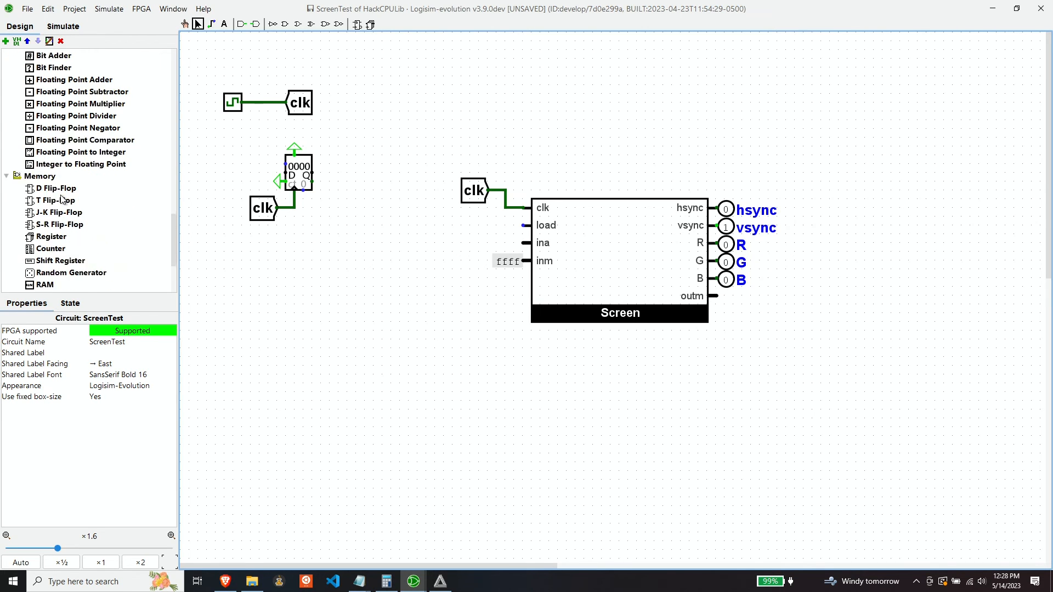
left_click(50, 212)
left_click(263, 311)
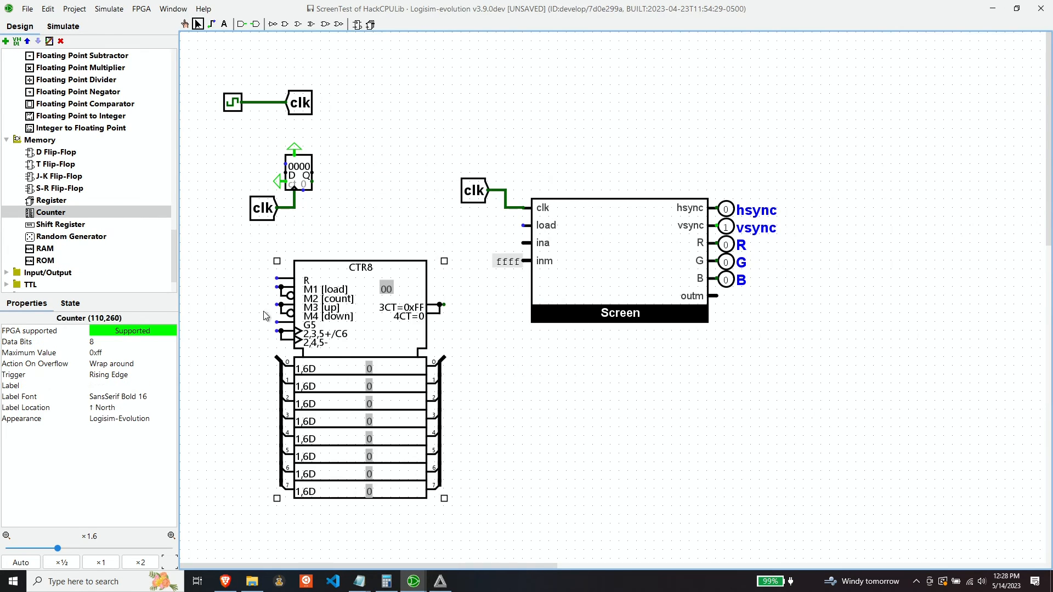
left_click(112, 420)
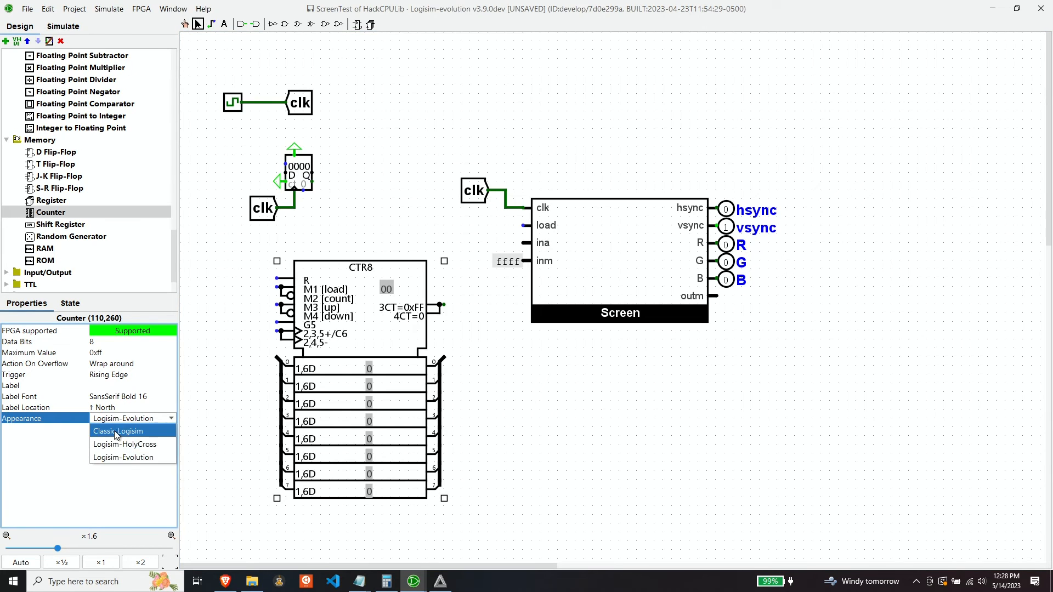
left_click(109, 430)
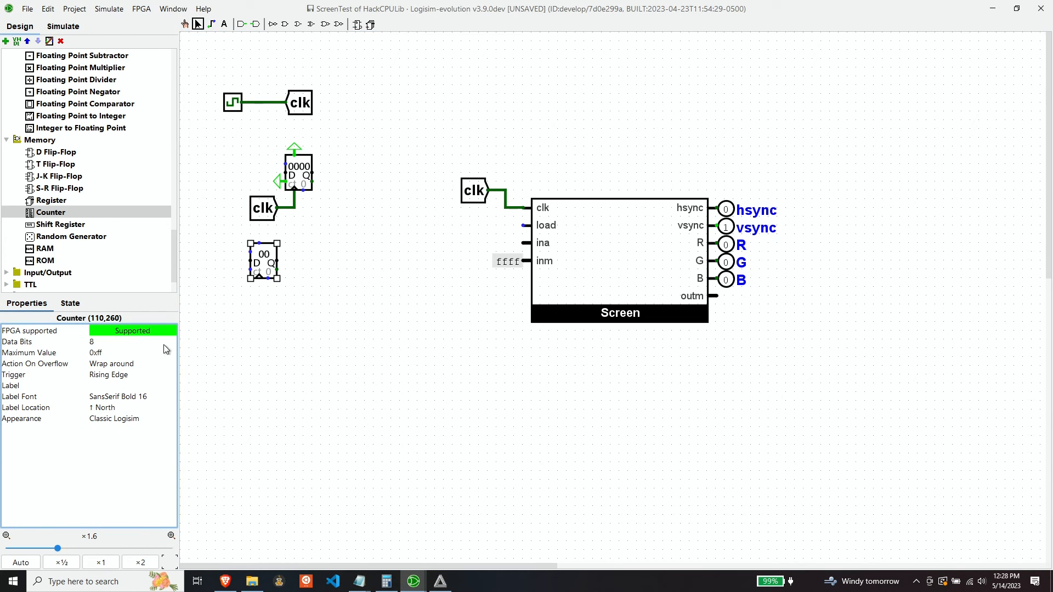
- Set the second counter to 13 data bits and Continue counting on overflow, and position it level with the first counter on its right
left_click(103, 342)
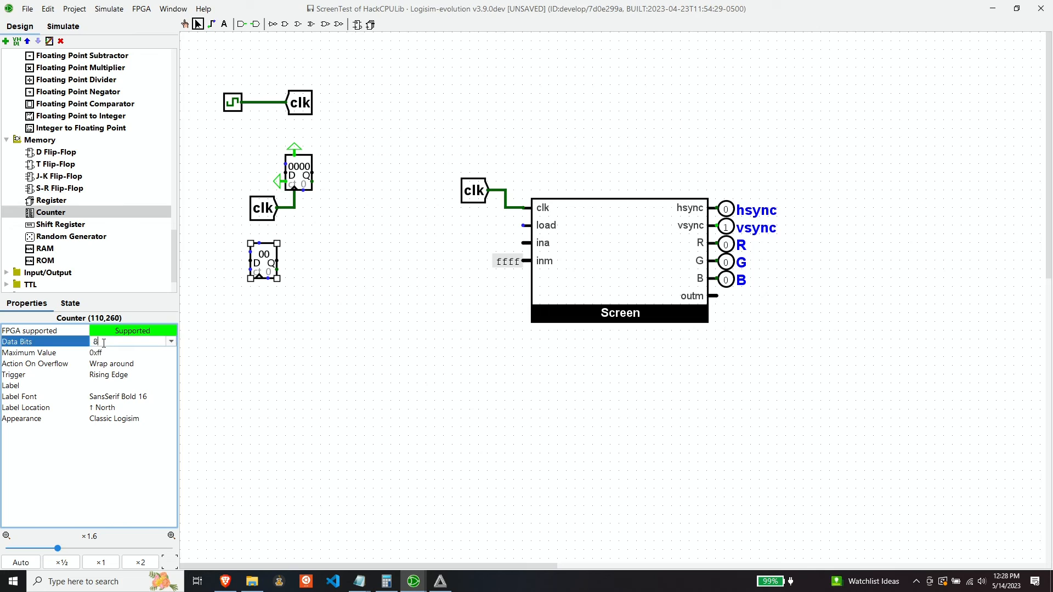
type("13")
key("Return")
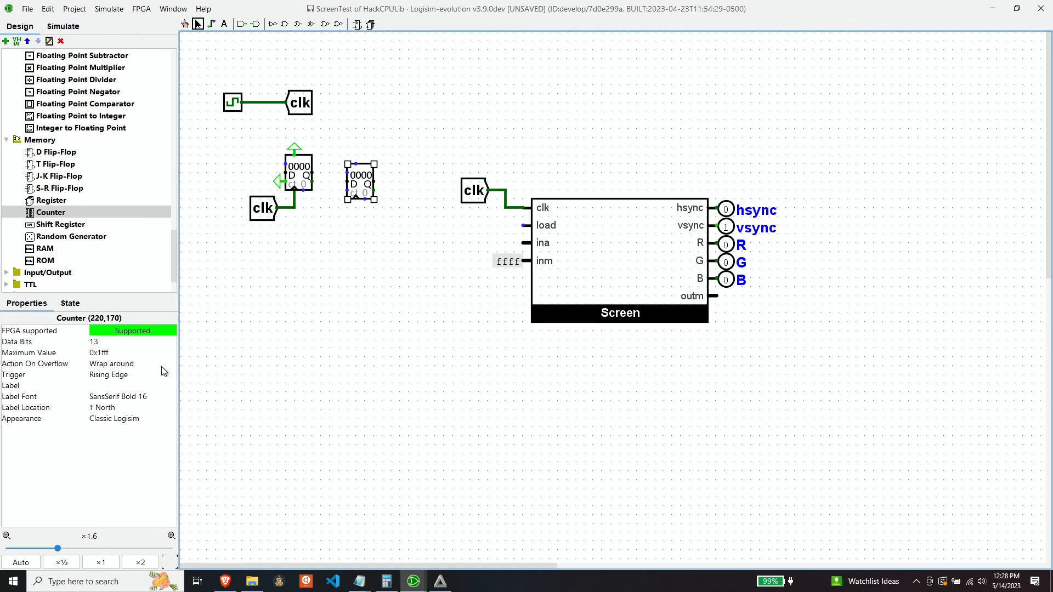
left_click(111, 366)
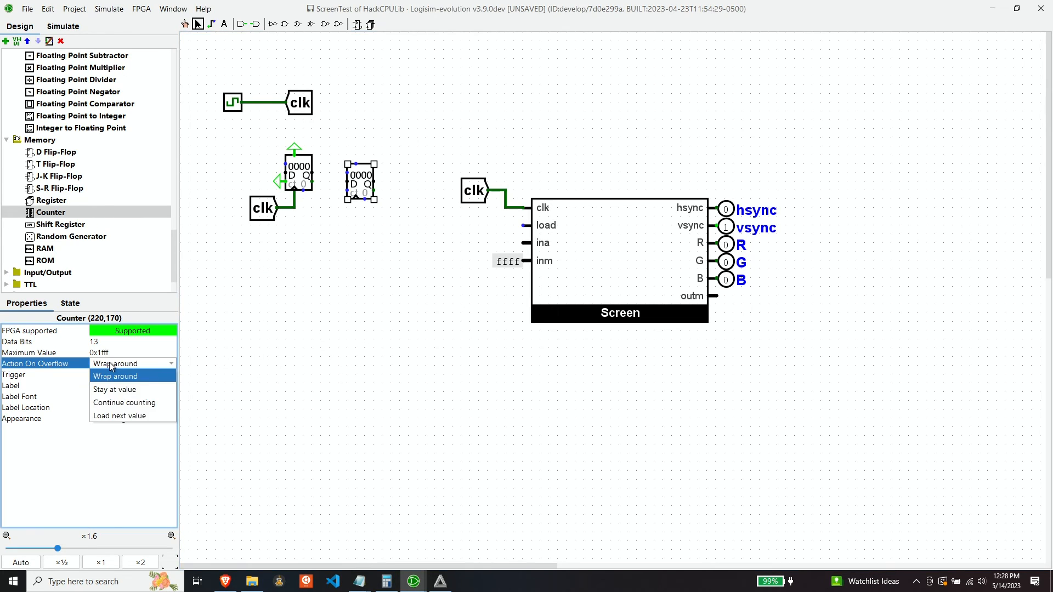
left_click(124, 403)
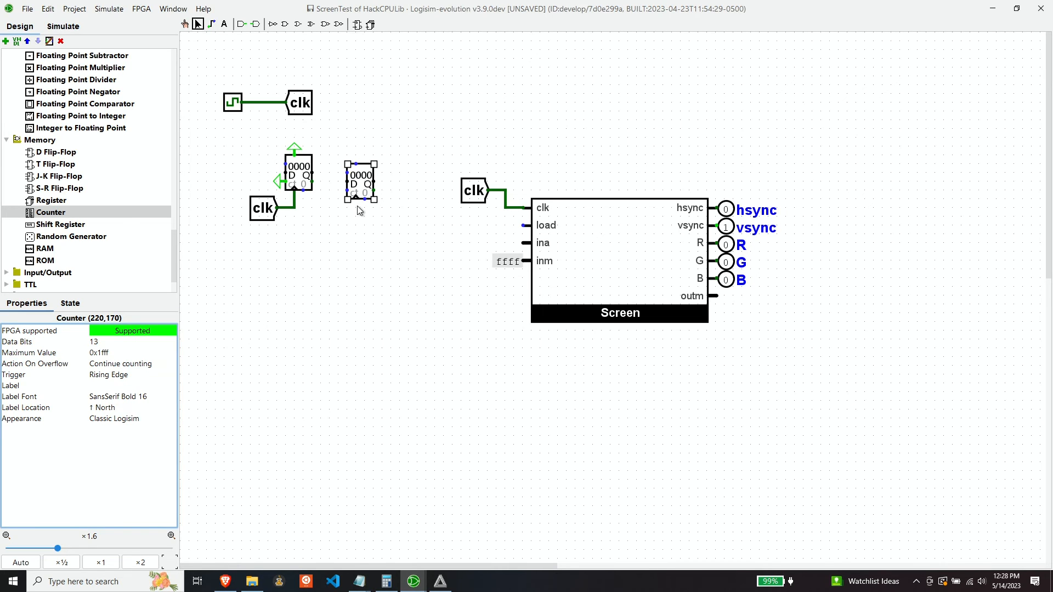
left_click(357, 181)
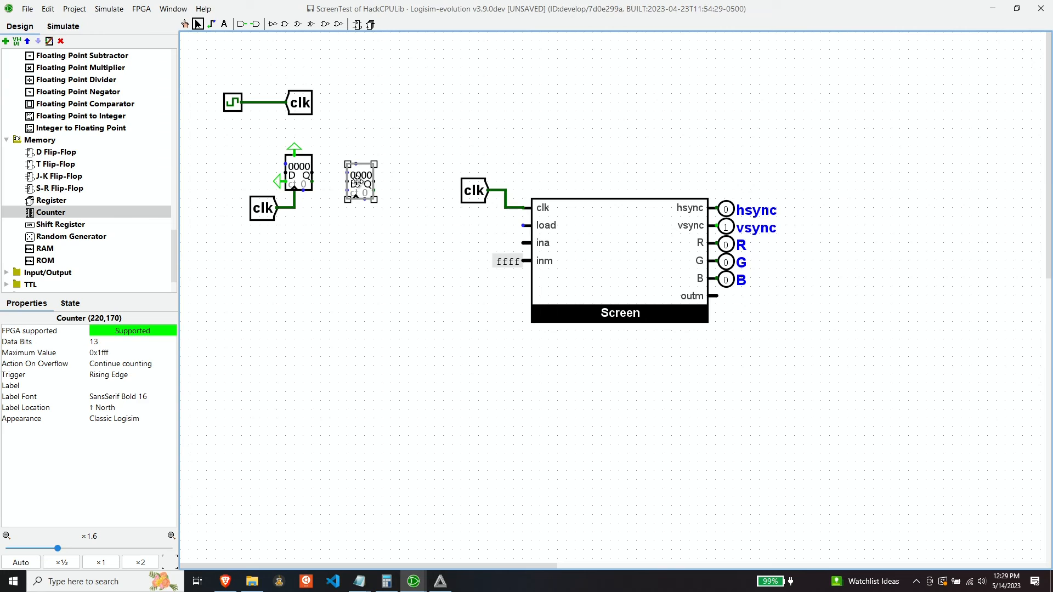
left_click_drag(357, 181, 365, 173)
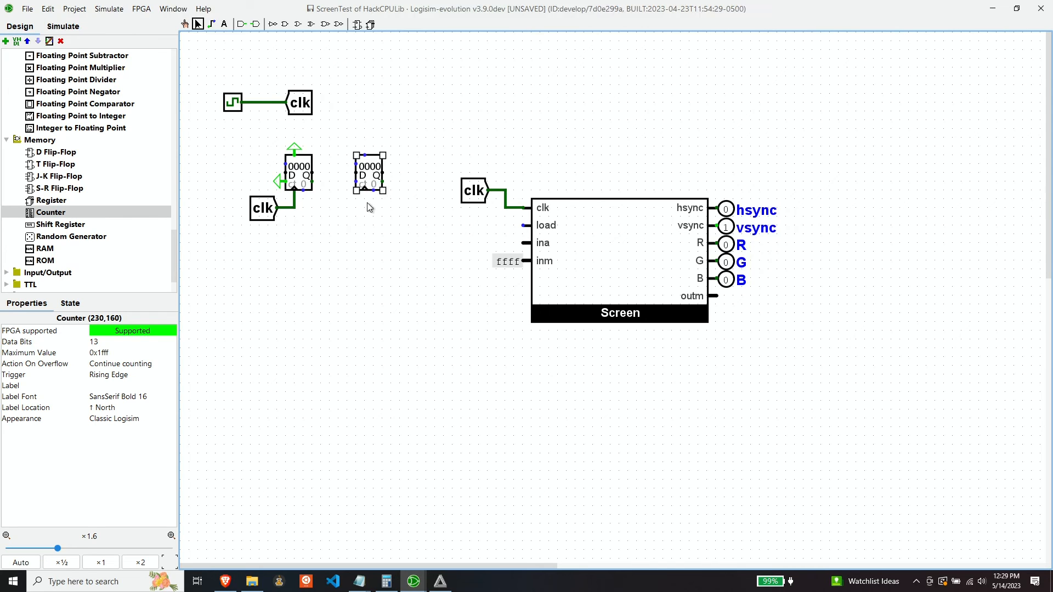
left_click(373, 176)
- Attach a power component to the input on the second counter's upper edge
scroll(46, 147, "up", 4)
scroll(46, 145, "up", 6)
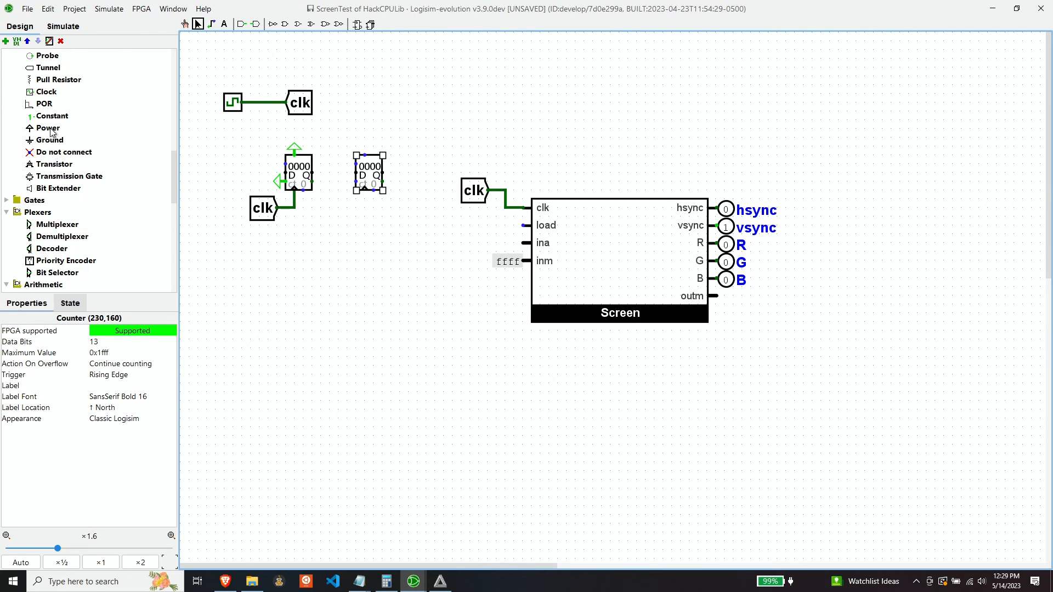
scroll(45, 170, "up", 2)
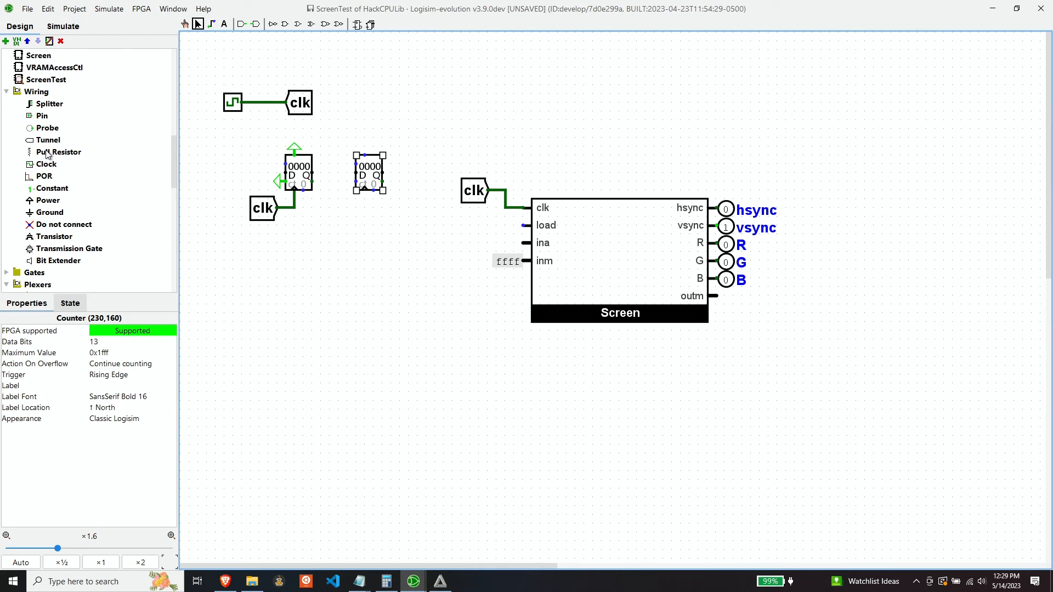
left_click(48, 200)
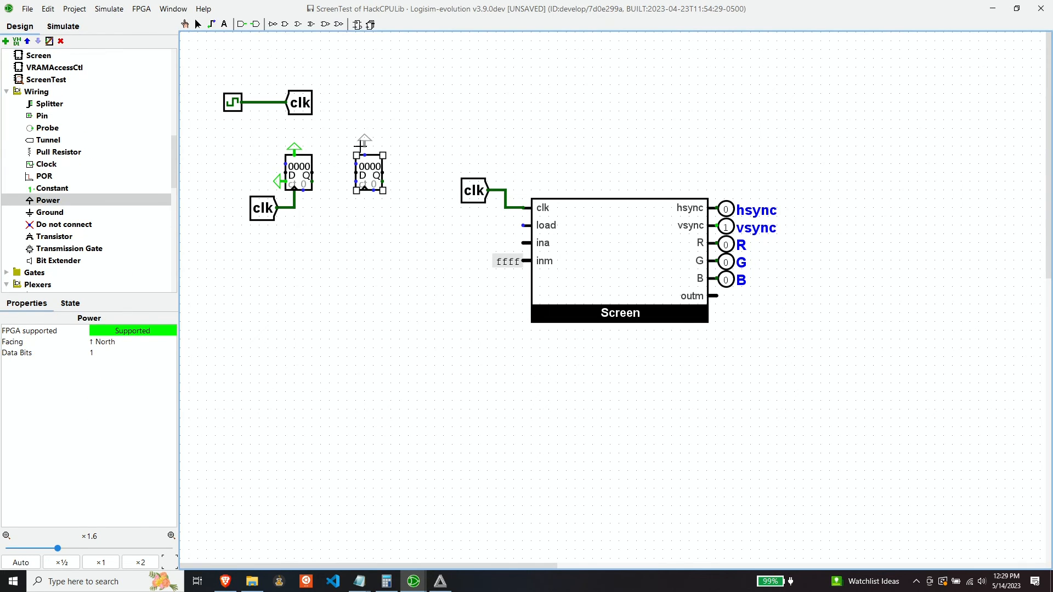
left_click(364, 155)
left_click(344, 223)
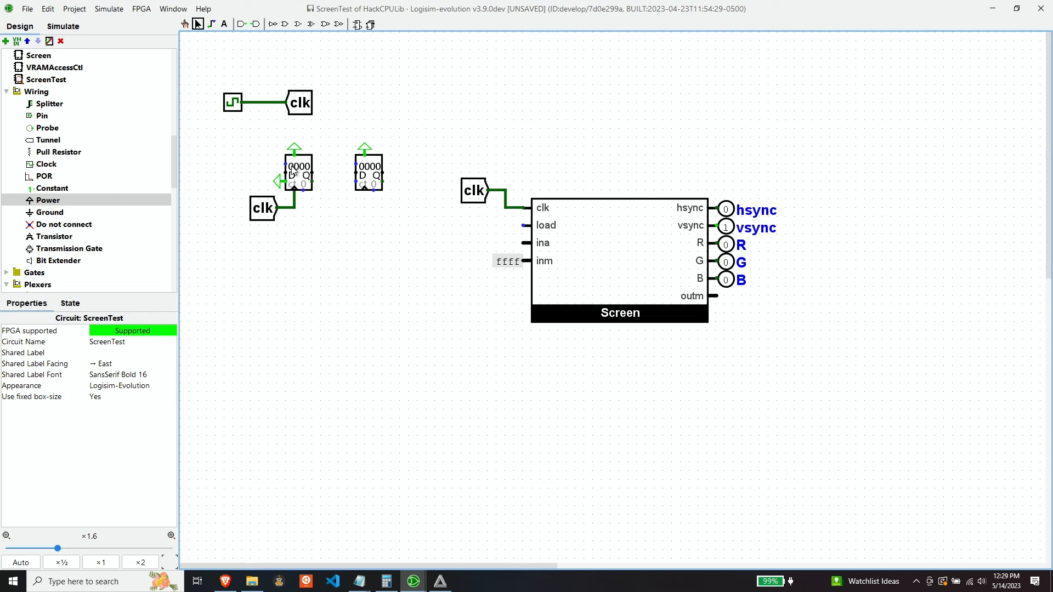
- Wire the first counter's carry output to the second counter's enable input and attach a duplicated clk tunnel to the second counter's clock input
left_click_drag(312, 182, 357, 194)
left_click(263, 212)
key("ctrl+d")
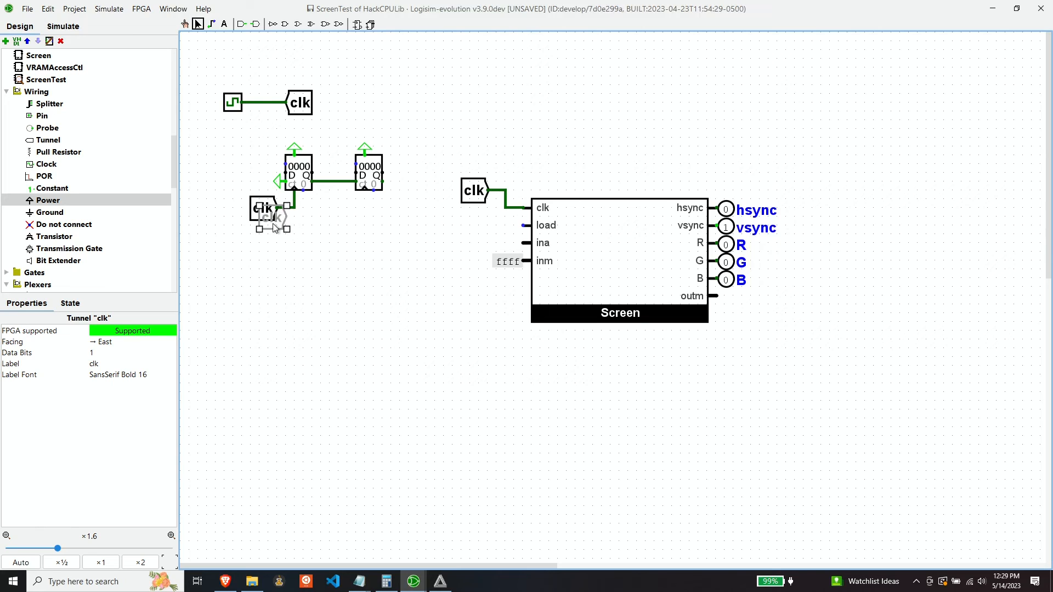
left_click_drag(273, 221, 365, 189)
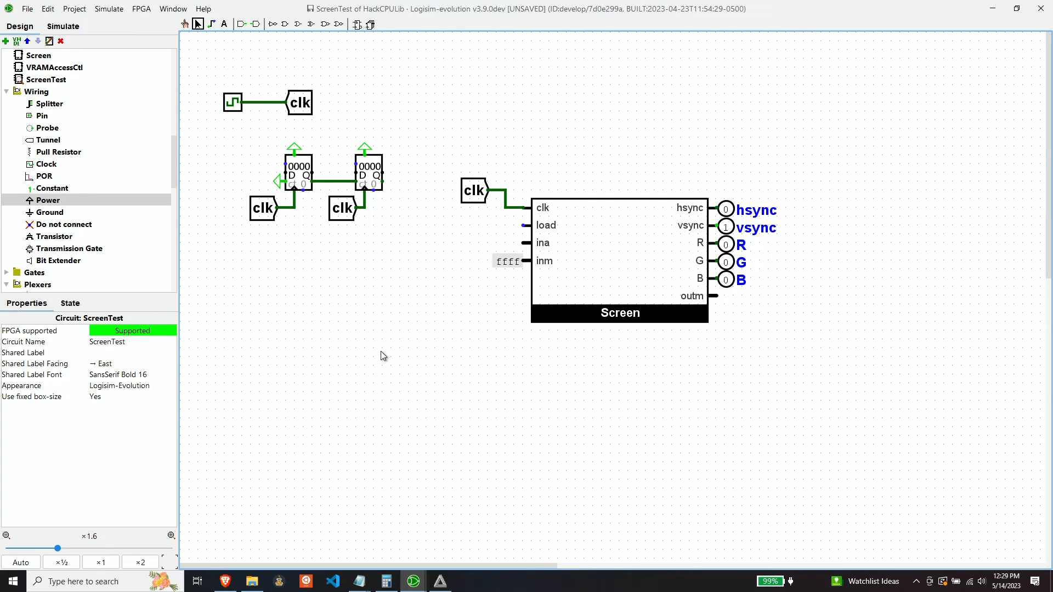
- Add a right-handed splitter with fan out 13 and bit width 13, and attach it to the second counter's Q output
left_click(52, 104)
left_click(419, 295)
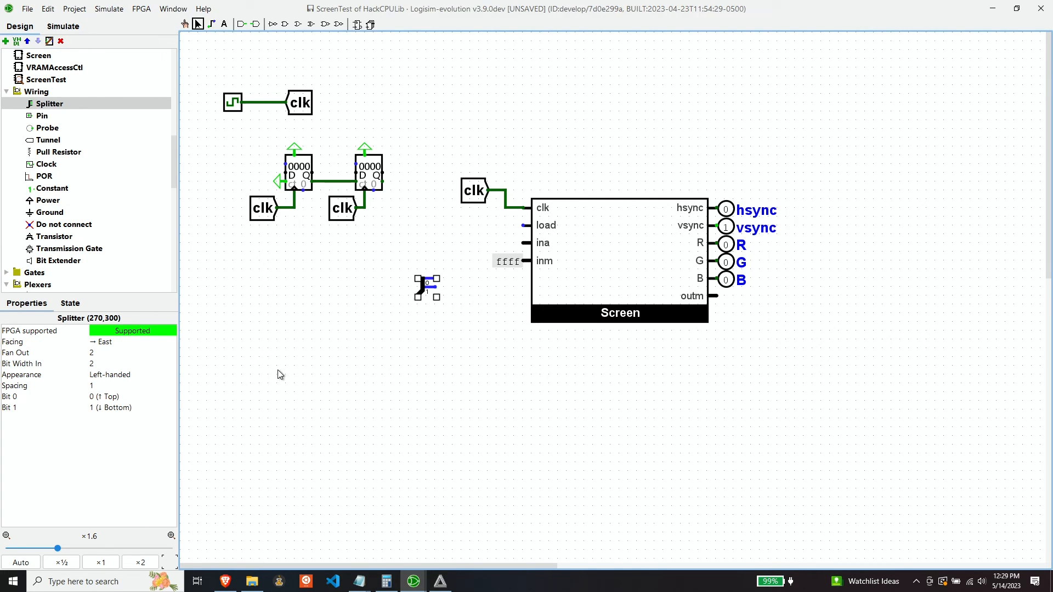
left_click(109, 376)
left_click(111, 399)
left_click(111, 353)
type("6")
key("Return")
left_click(123, 352)
type("16")
key("Return")
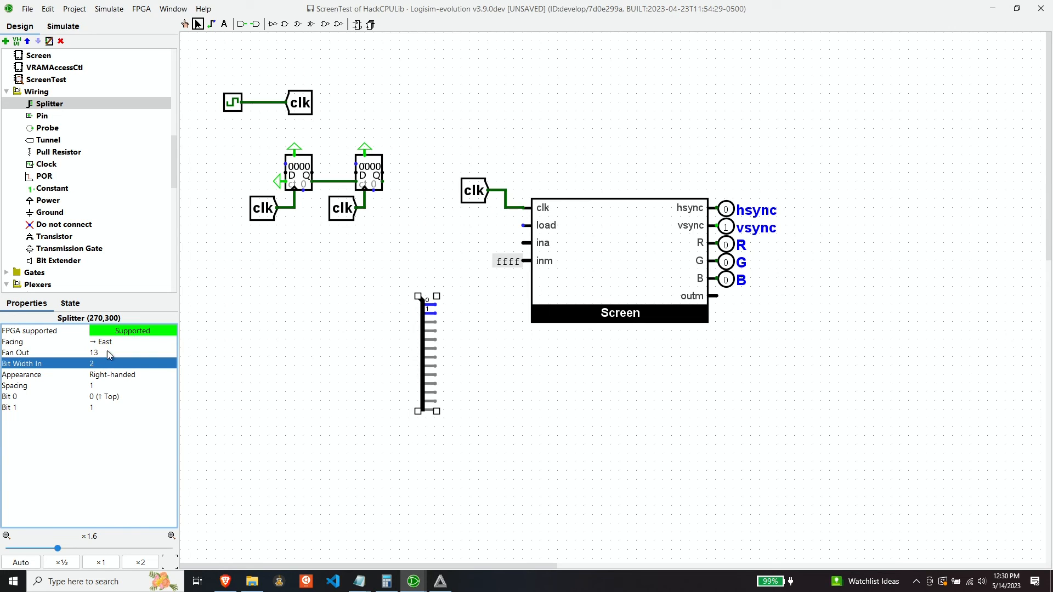
type("13")
left_click_drag(421, 372, 386, 249)
left_click(377, 355)
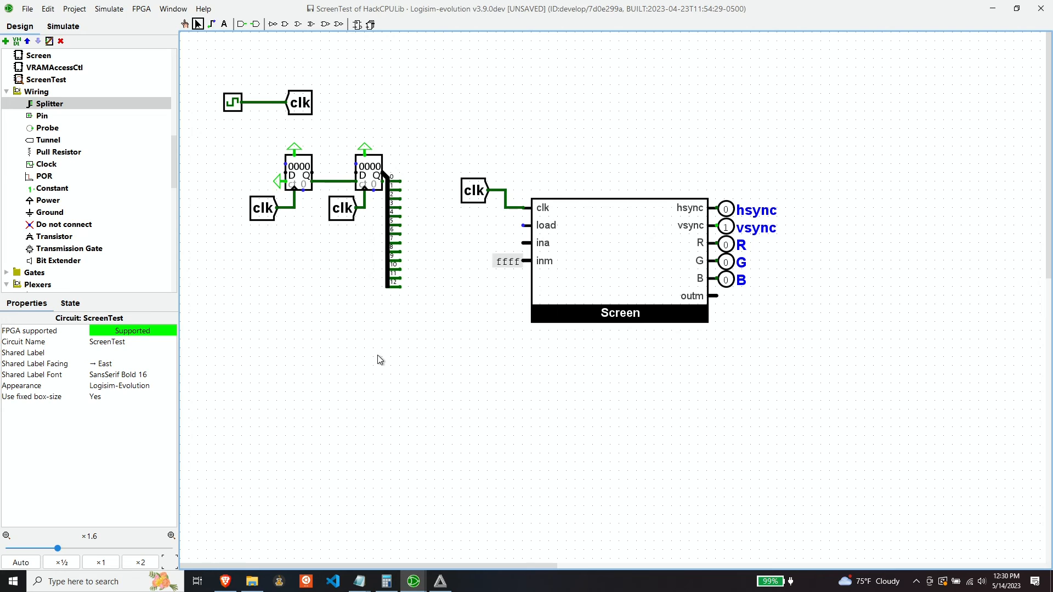
- Add a West-facing splitter with fan out 16 and bit width 16, and join its lowest 13 bits to the 13-bit splitter
left_click(427, 367)
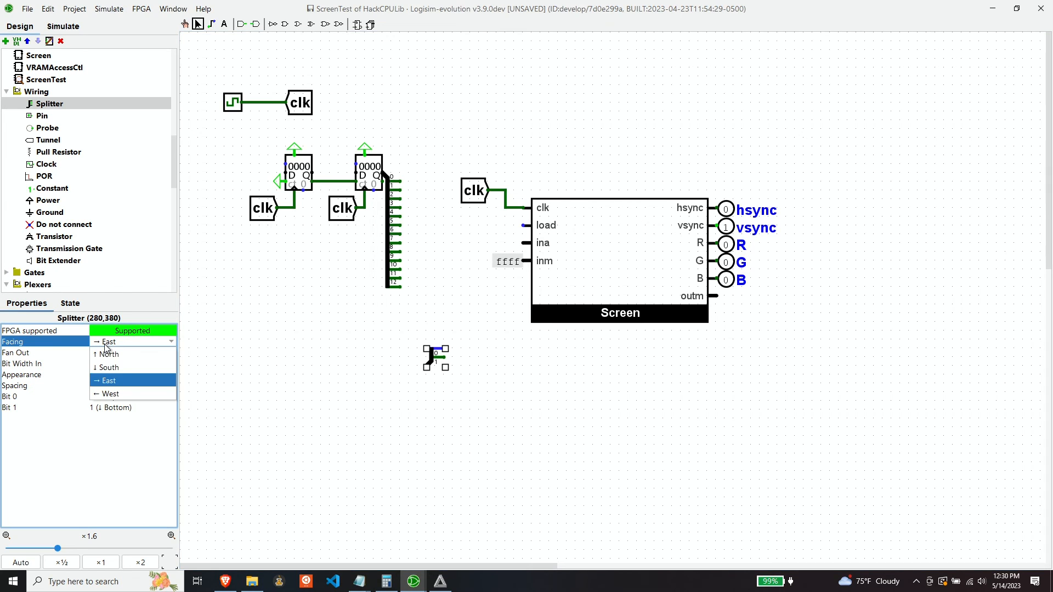
key("Left")
left_click(99, 353)
type("16")
left_click(99, 364)
type("16")
key("Return")
left_click_drag(421, 296, 412, 252)
left_click(420, 393)
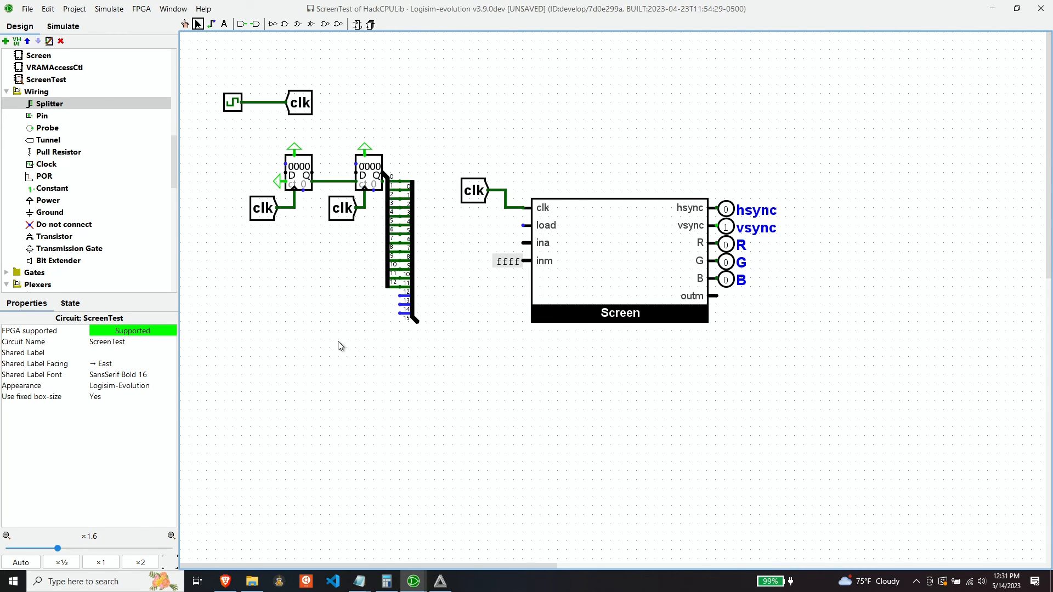
- Add a ground facing West and attach it to bit 13 of the 16-bit splitter
key("g")
left_click(365, 304)
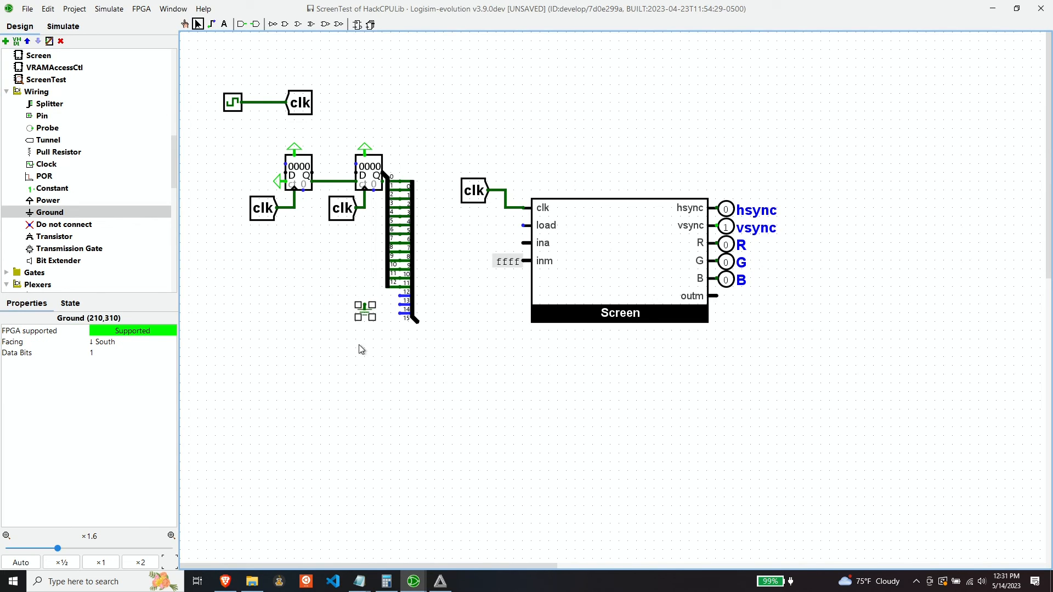
left_click(107, 341)
left_click(127, 394)
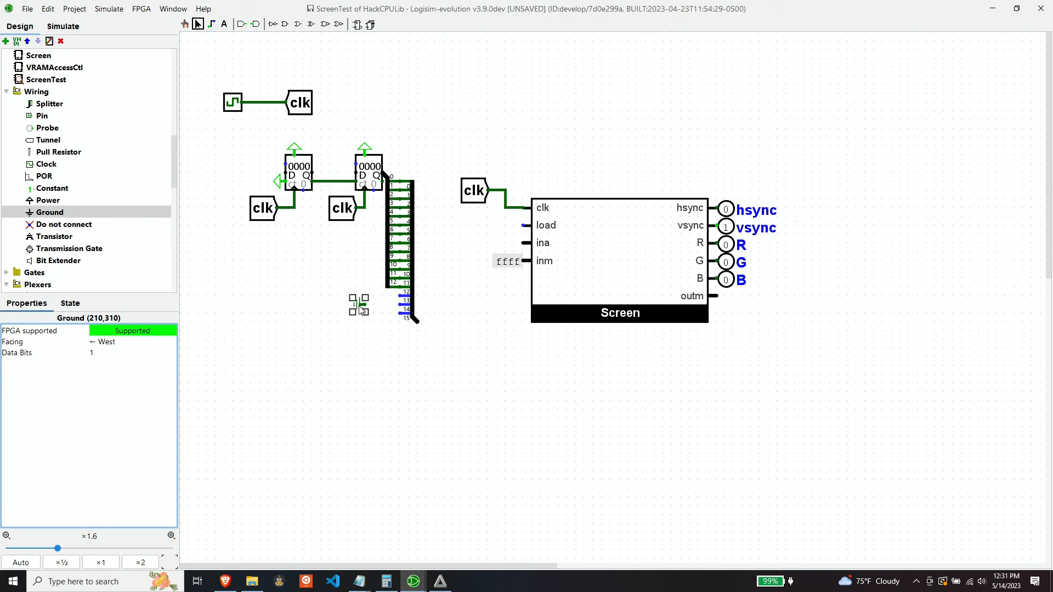
left_click_drag(363, 309, 398, 301)
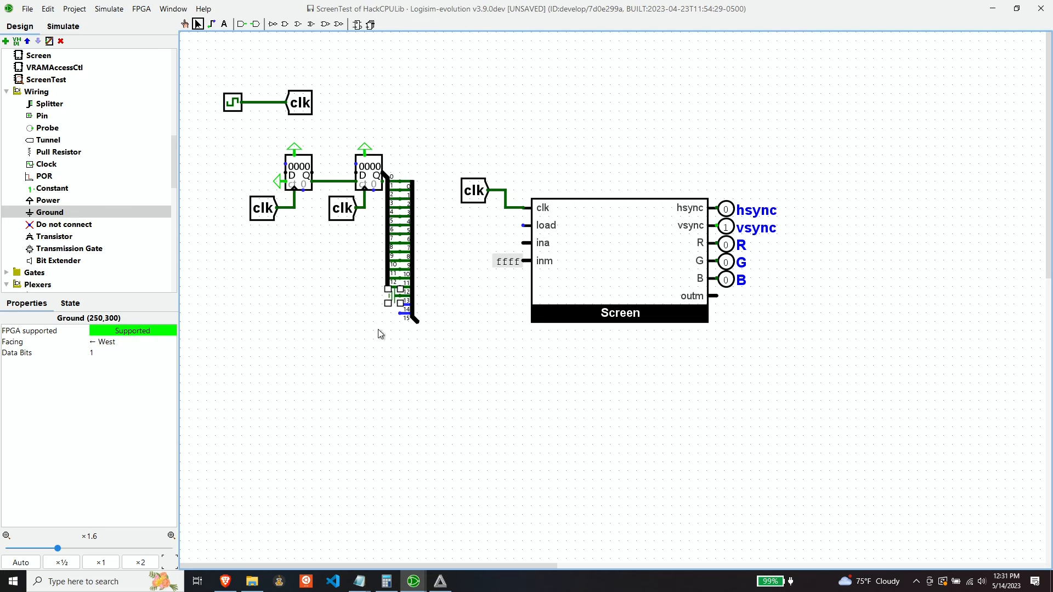
- Add a power component facing West and attach it to bit 14 of the 16-bit splitter
left_click(48, 200)
left_click(303, 328)
left_click(106, 344)
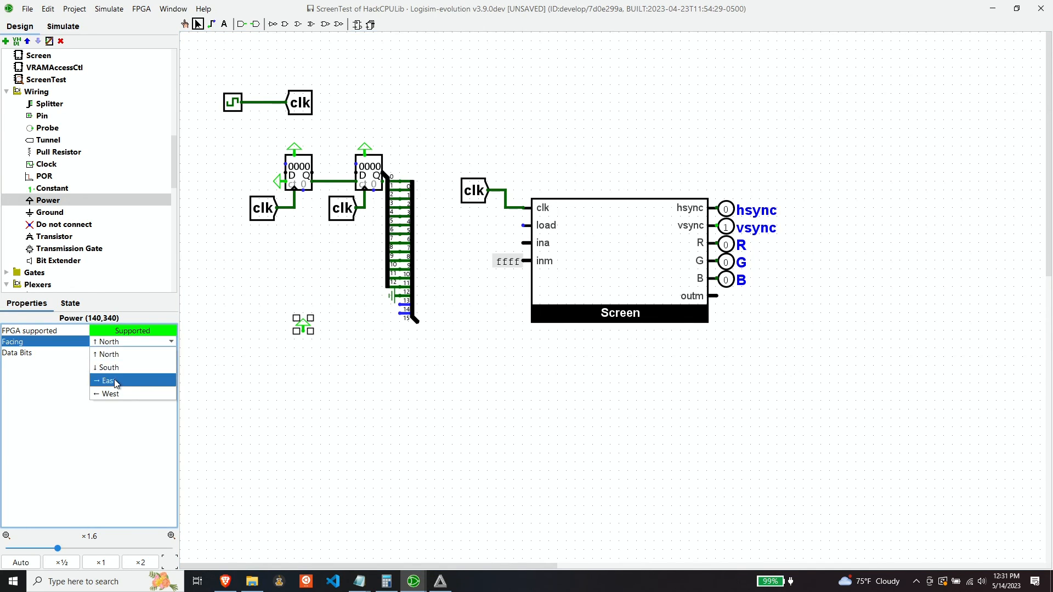
left_click(132, 395)
left_click_drag(301, 332, 396, 306)
left_click(389, 334)
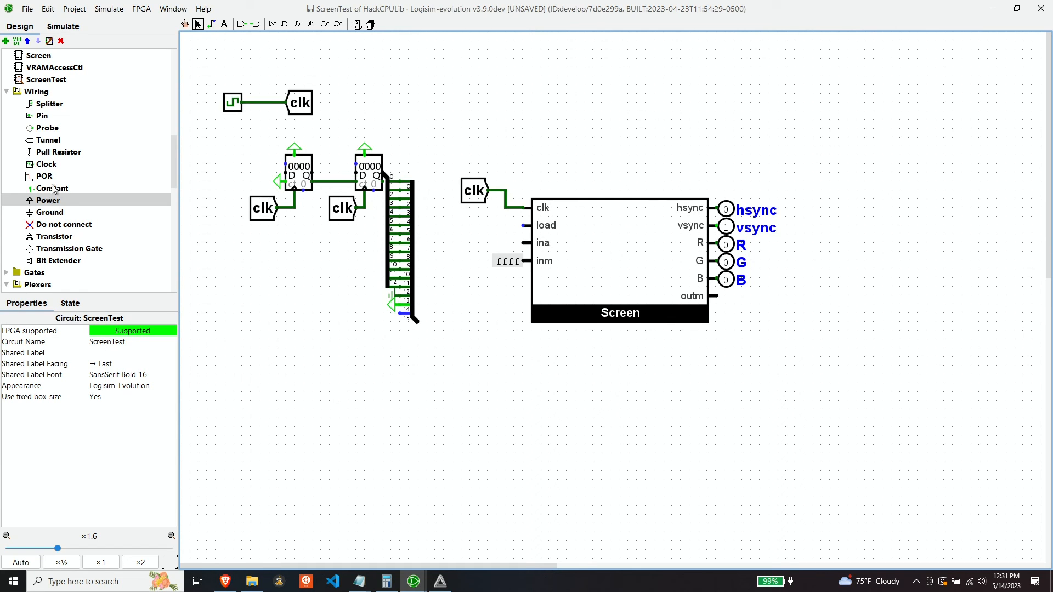
- Add a ground facing West and attach it to bit 15 of the 16-bit splitter
left_click(49, 212)
left_click(391, 349)
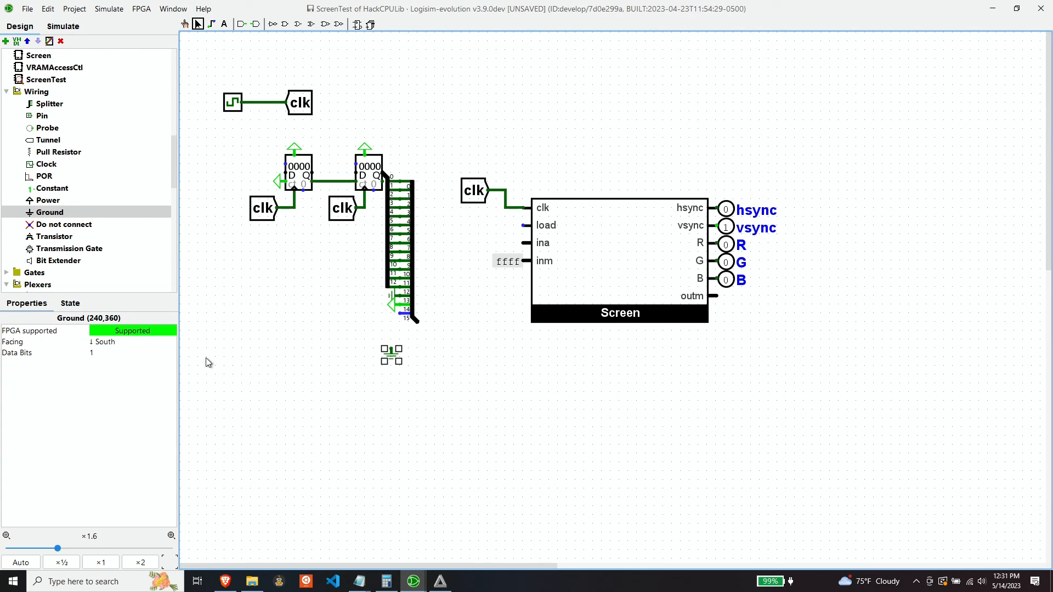
left_click(122, 343)
left_click(132, 390)
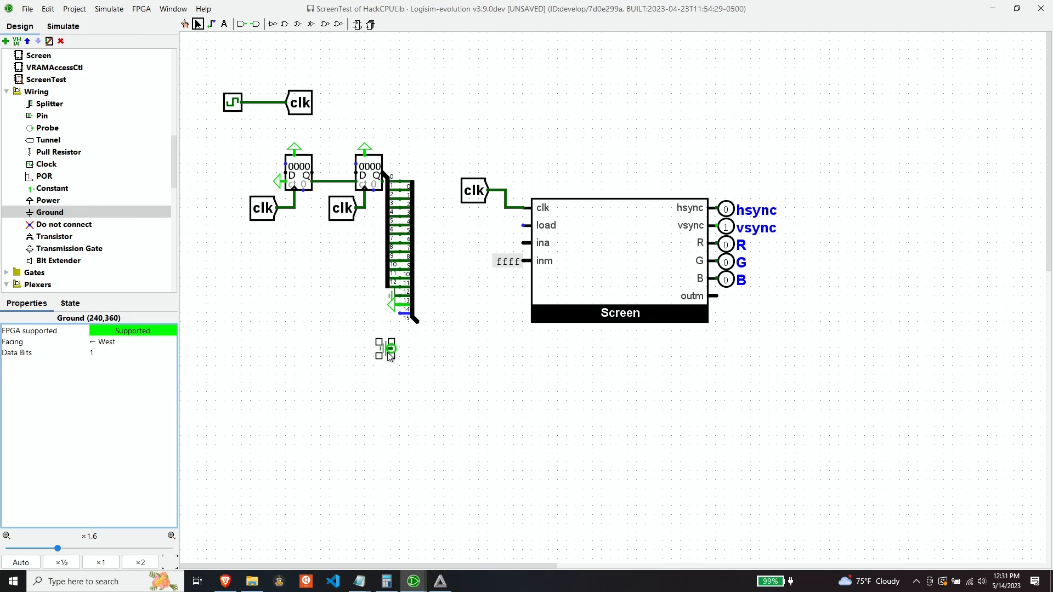
left_click_drag(390, 356, 389, 318)
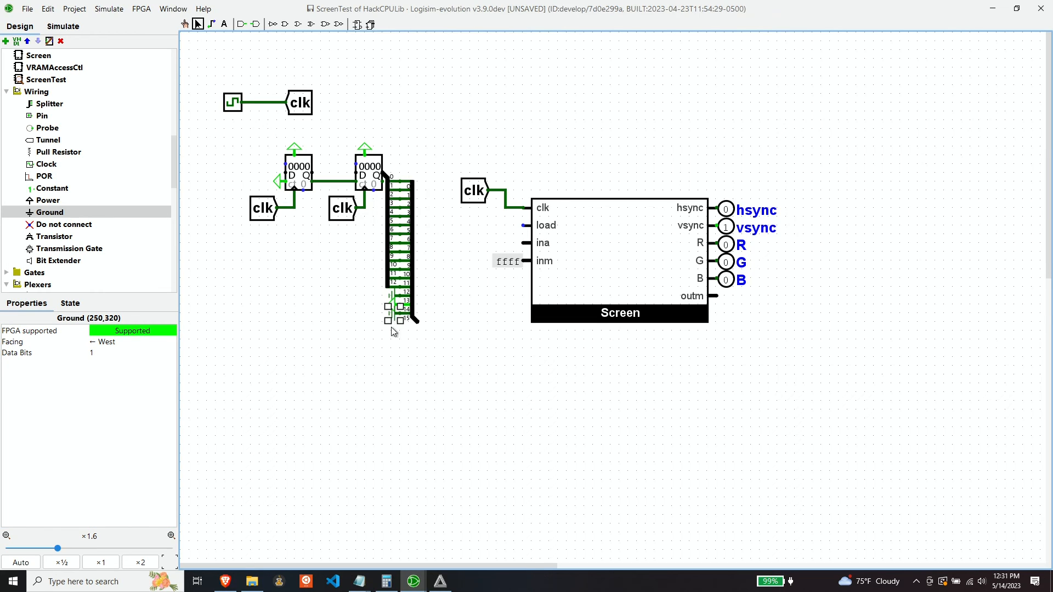
left_click(430, 409)
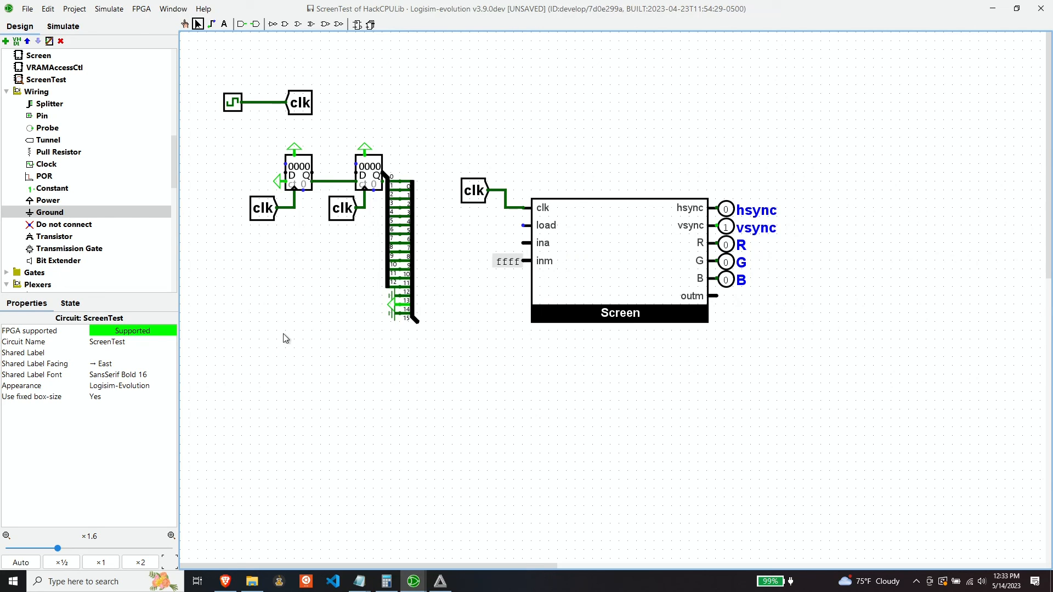
- Add a D flip-flop below the splitters and wire the first counter's carry line to its D input
scroll(96, 204, "down", 10)
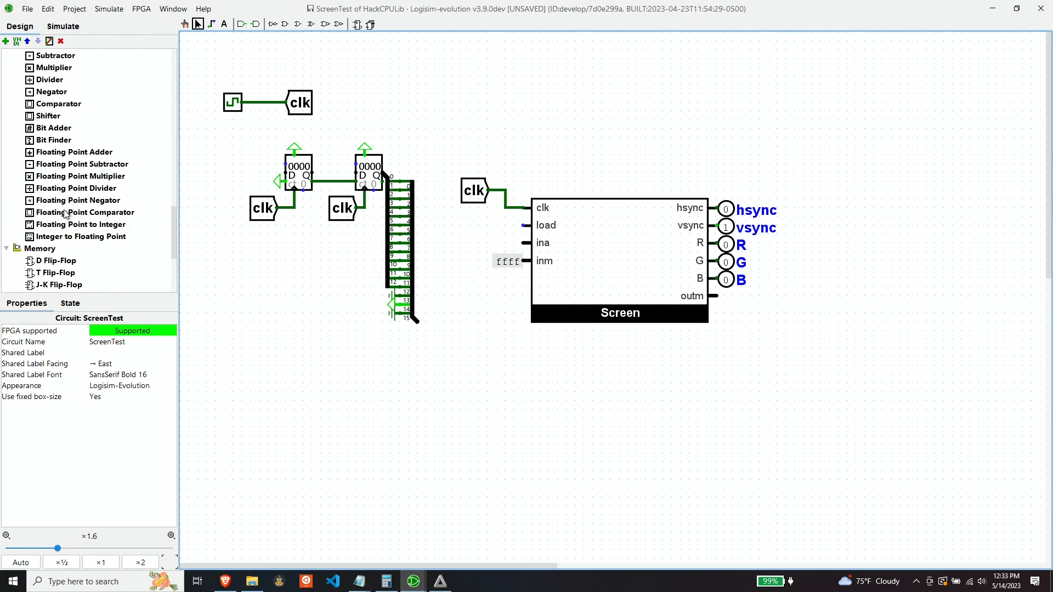
left_click(59, 153)
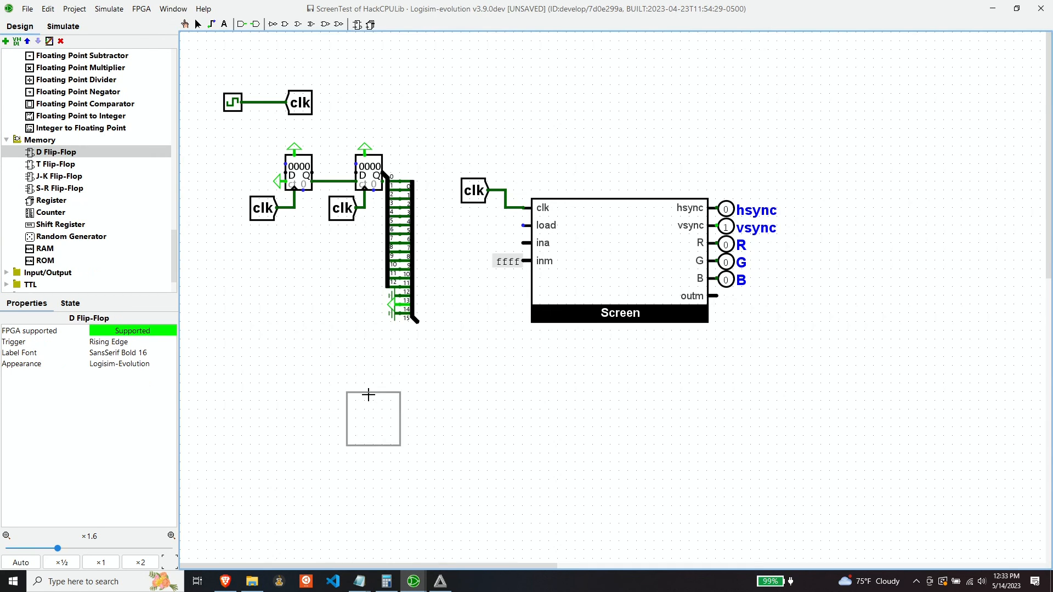
left_click(384, 337)
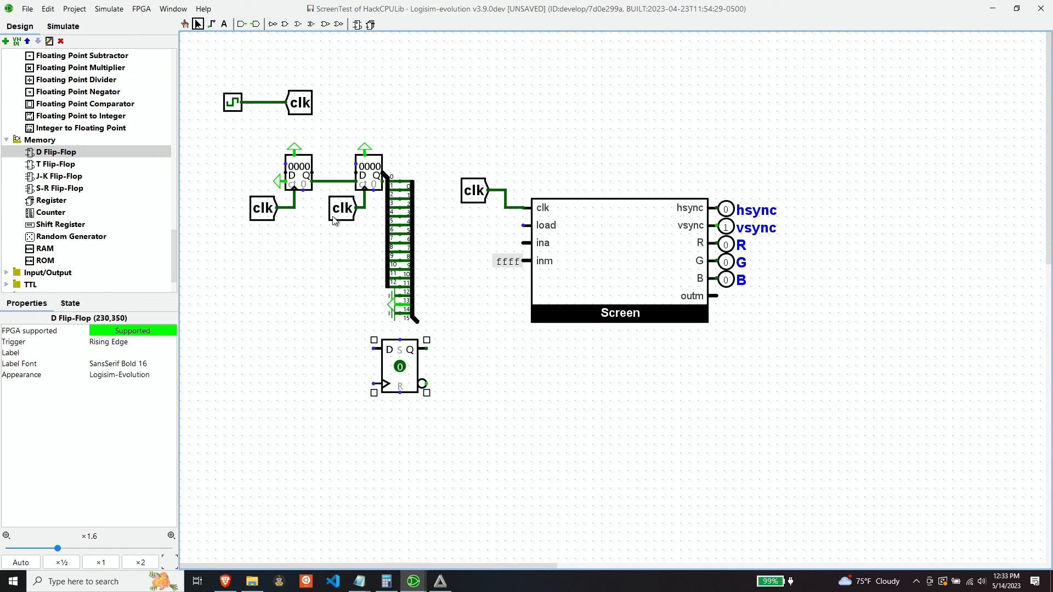
left_click_drag(321, 181, 367, 350)
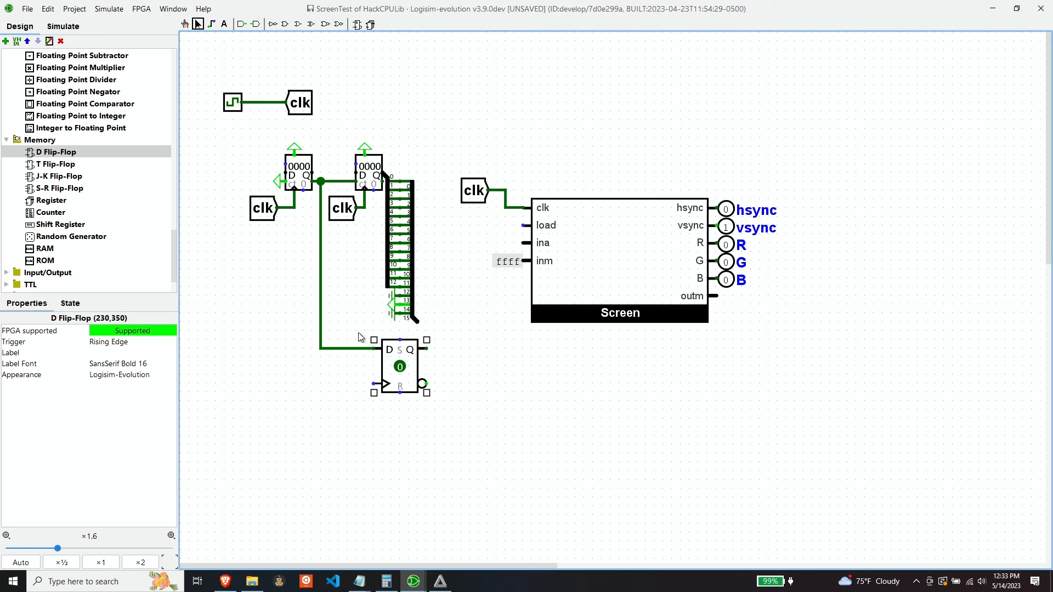
- Duplicate the clk tunnel, face the copy East and wire it to the D flip-flop's clock input
left_click(306, 112)
key("ctrl+d")
left_click_drag(314, 116, 349, 388)
left_click(108, 343)
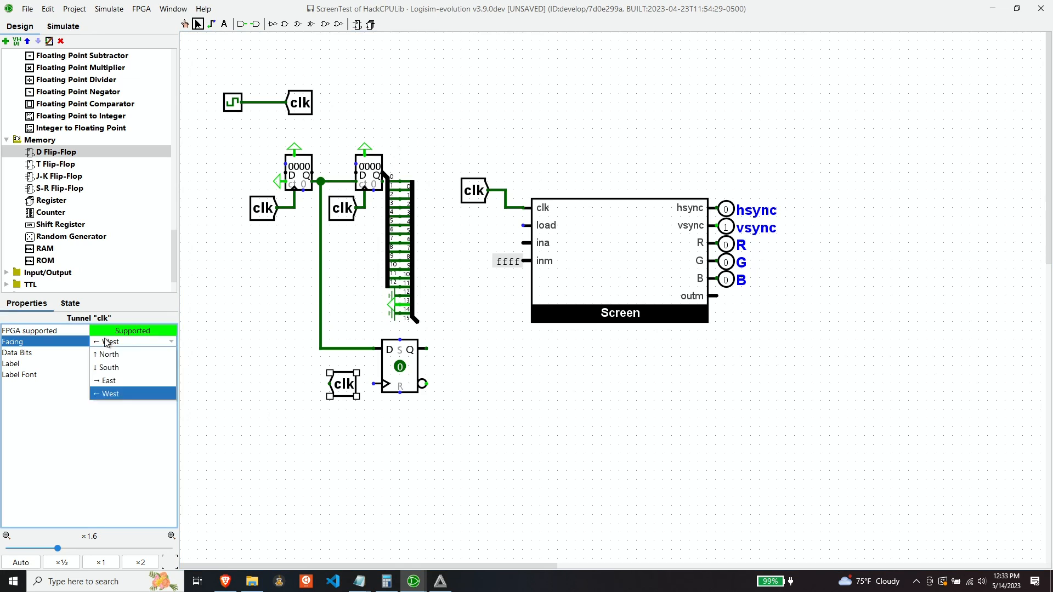
left_click(108, 381)
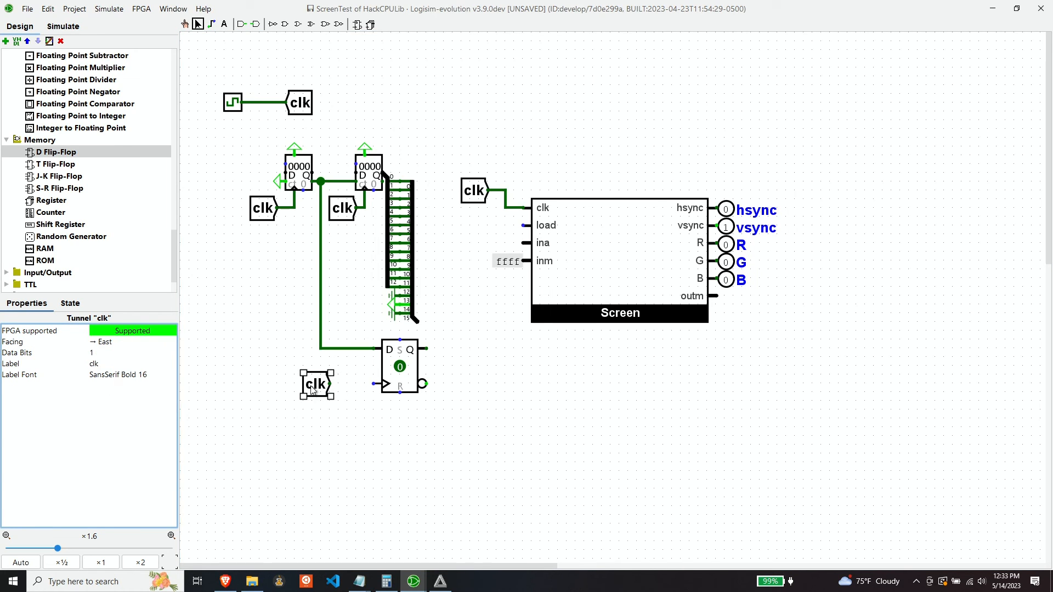
left_click(354, 387)
left_click_drag(356, 387, 380, 385)
left_click(382, 420)
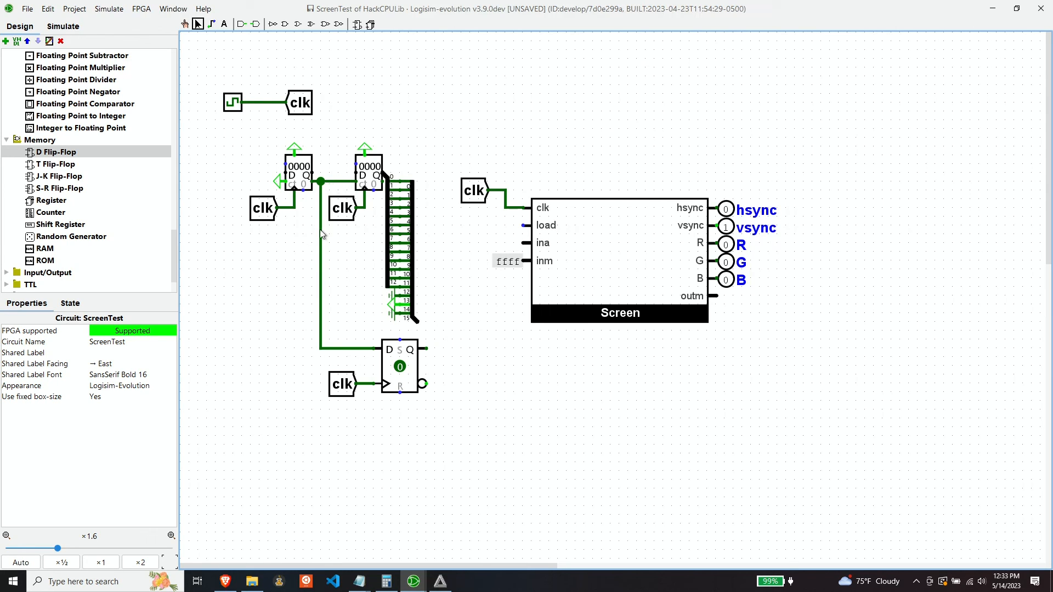
- Add an East-facing multiplexer with 1 select bit and 16 data bits beside the Screen's ina input
scroll(49, 166, "up", 3)
scroll(57, 167, "up", 7)
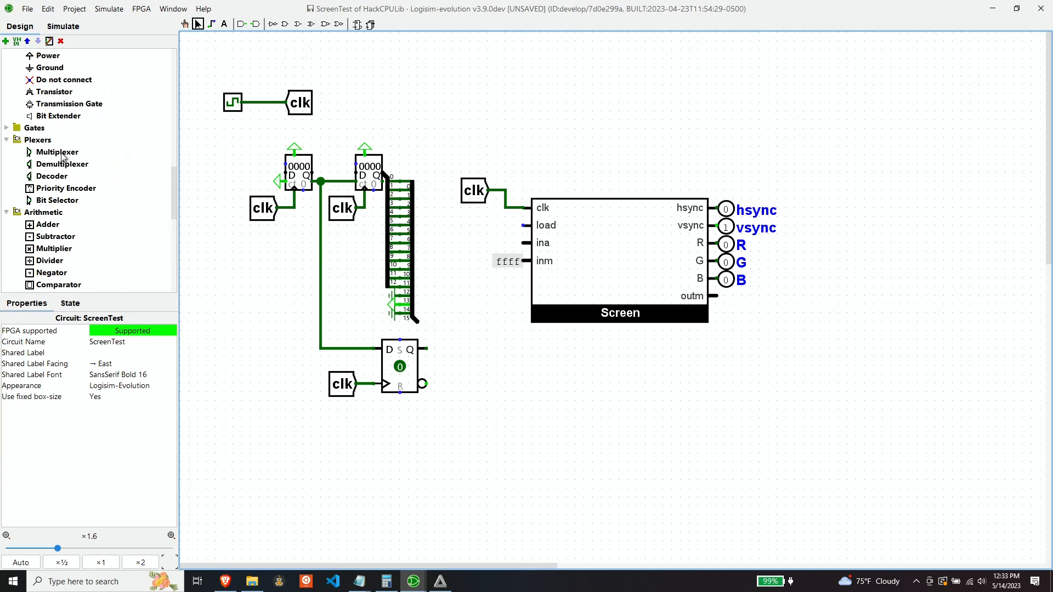
left_click(61, 224)
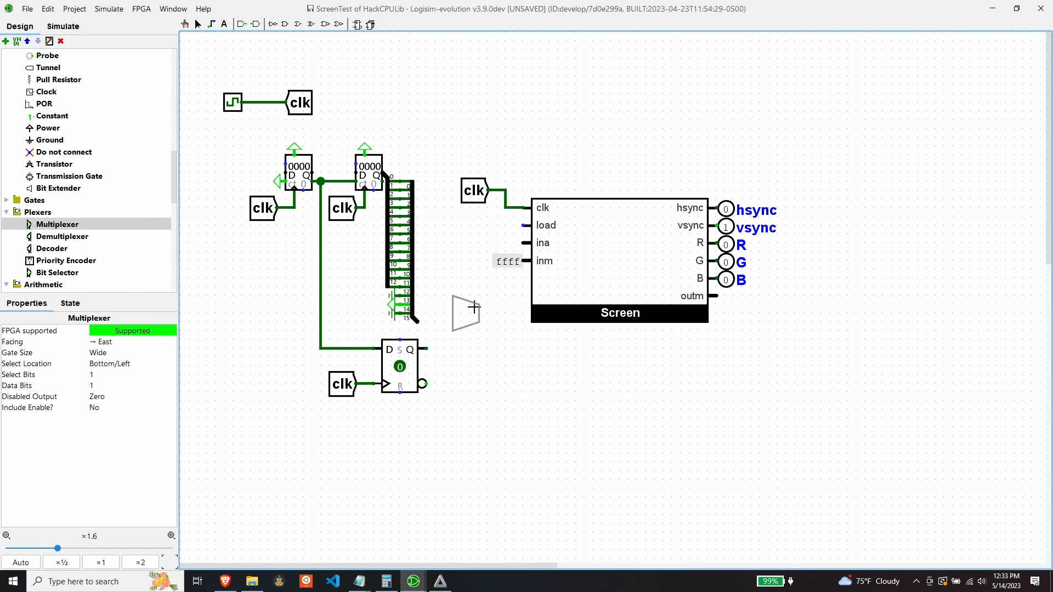
left_click(488, 244)
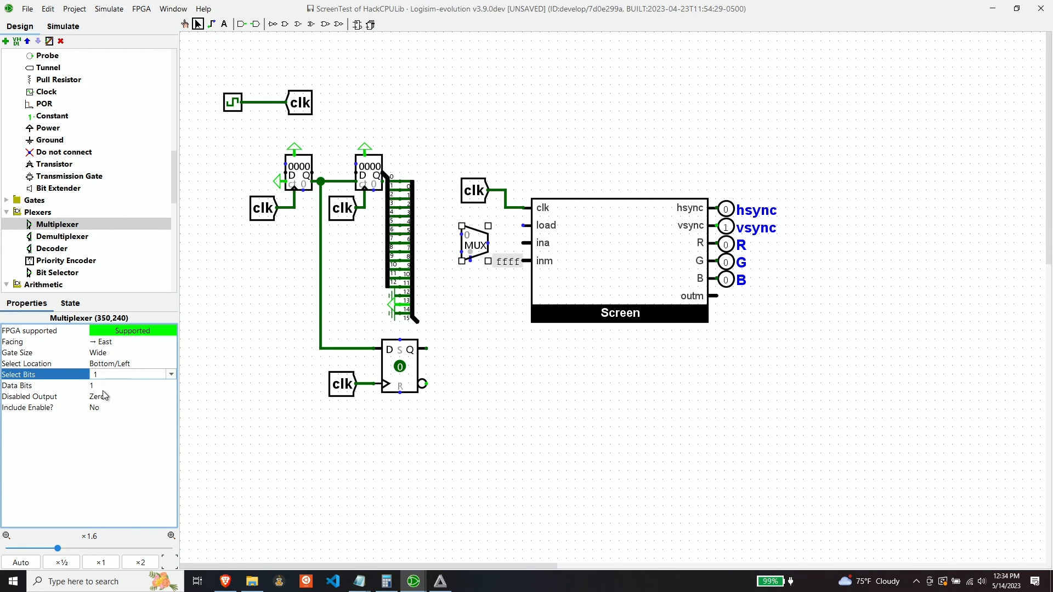
left_click(102, 387)
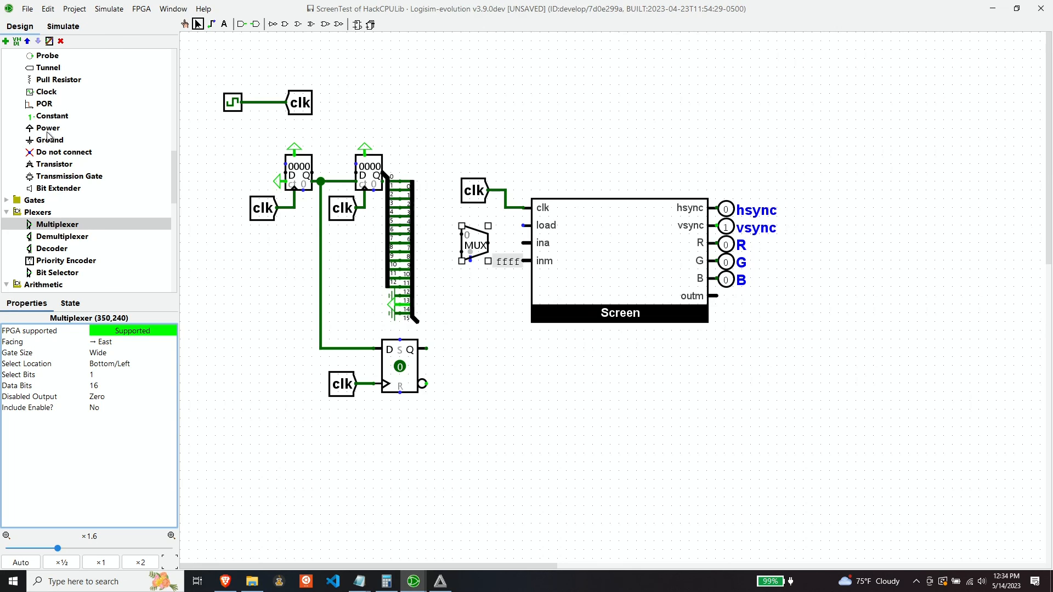
- Add a 16-bit constant with value 0x0 and attach it to the multiplexer's input 0
left_click(47, 116)
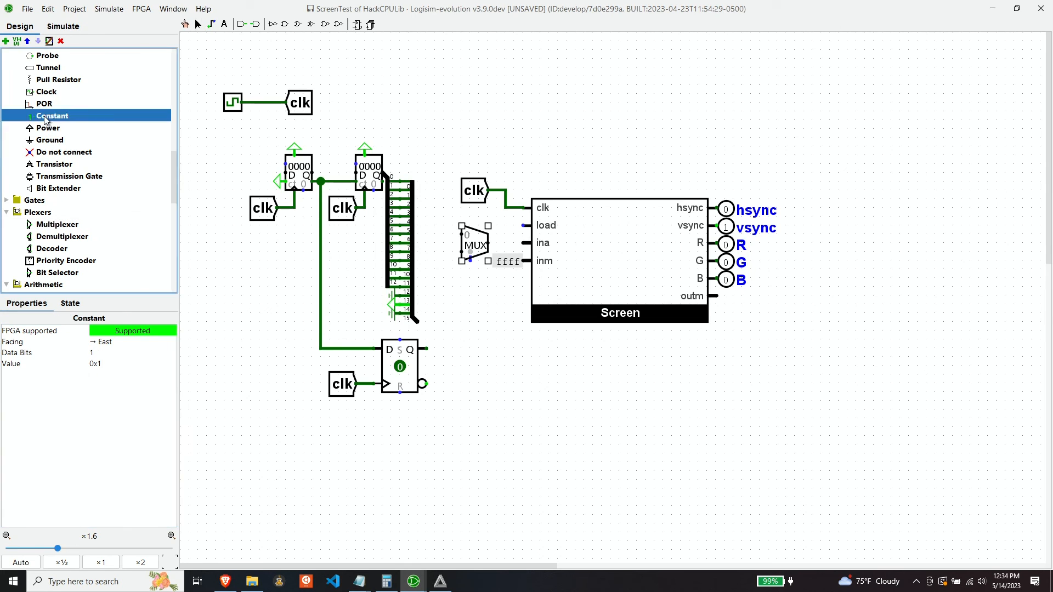
left_click(473, 305)
left_click(113, 352)
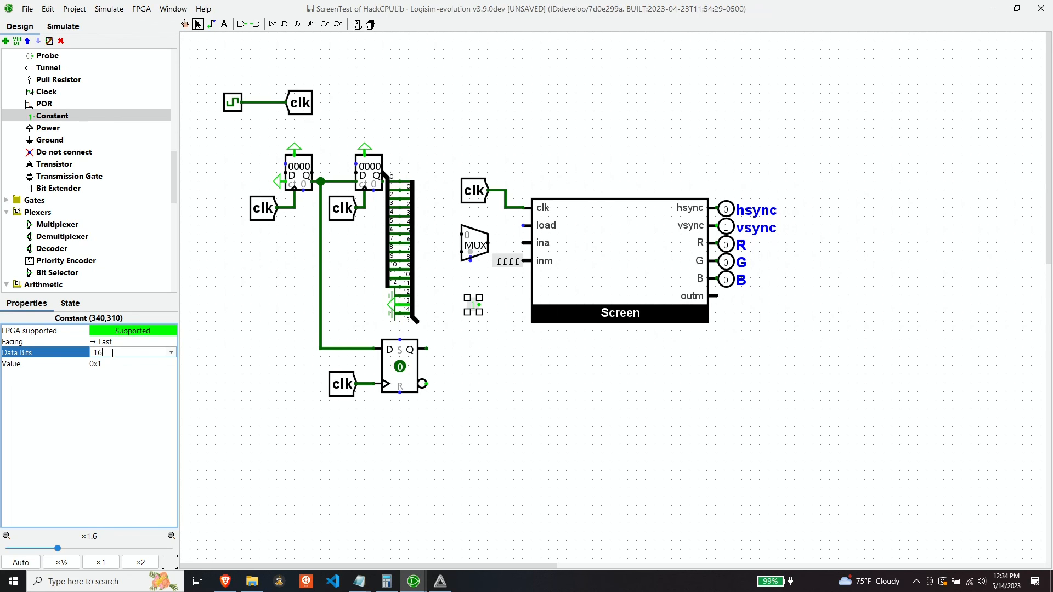
key("Return")
left_click(123, 364)
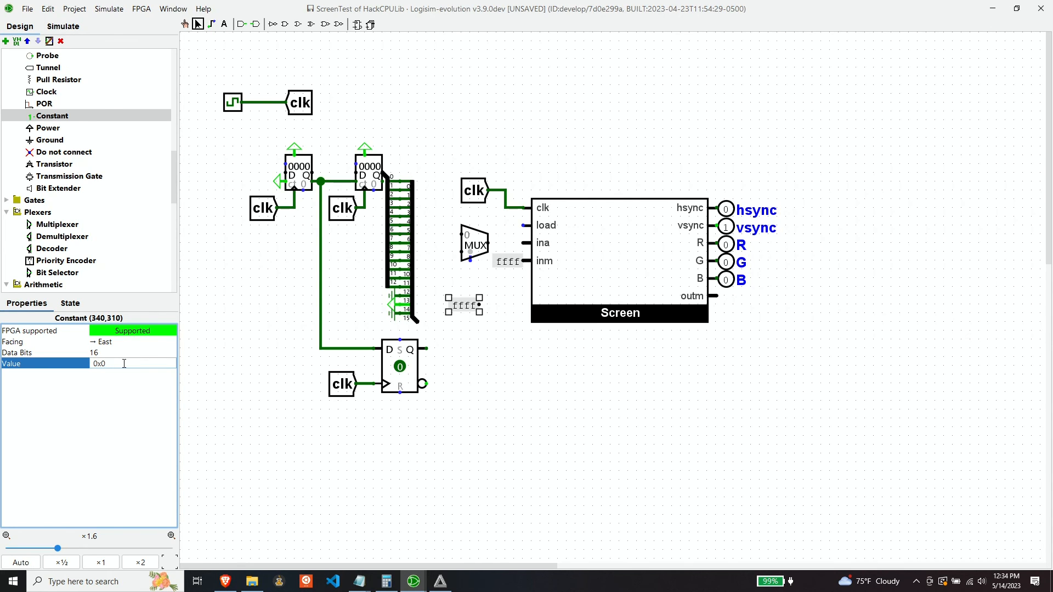
type("0x0")
key("Return")
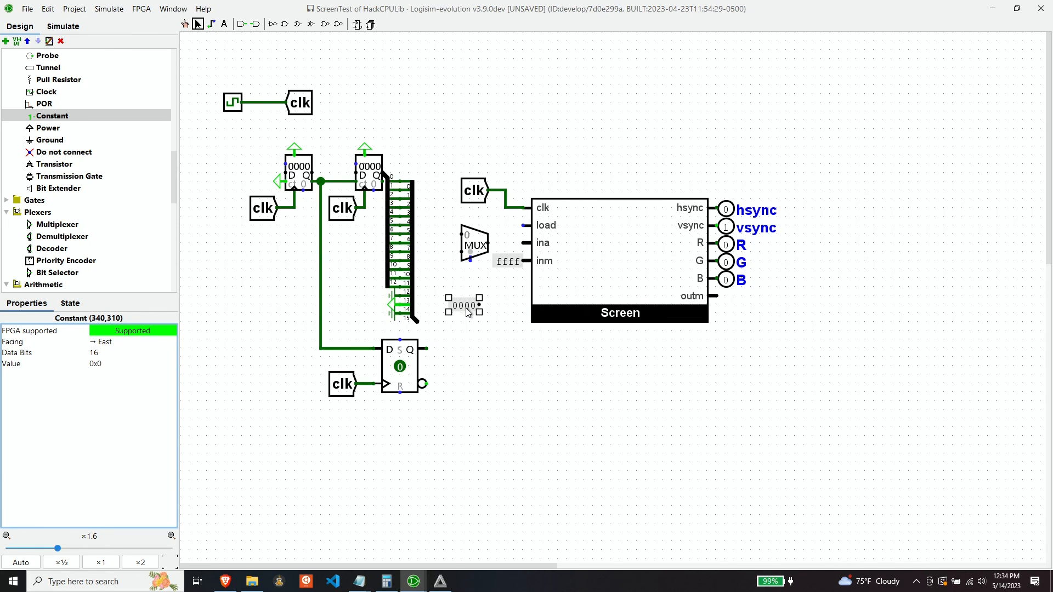
left_click_drag(467, 311, 450, 241)
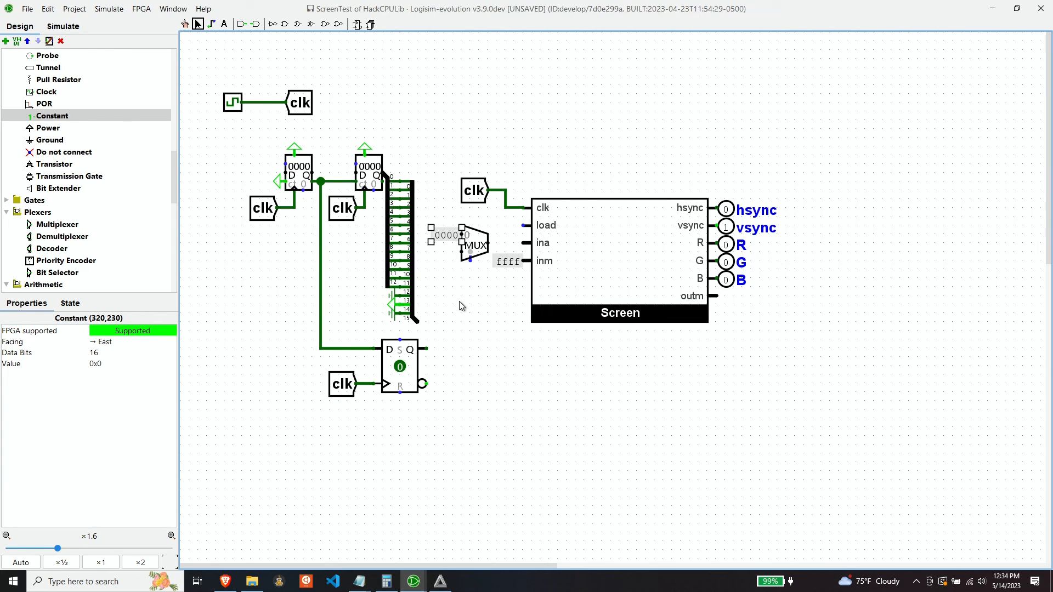
left_click(461, 306)
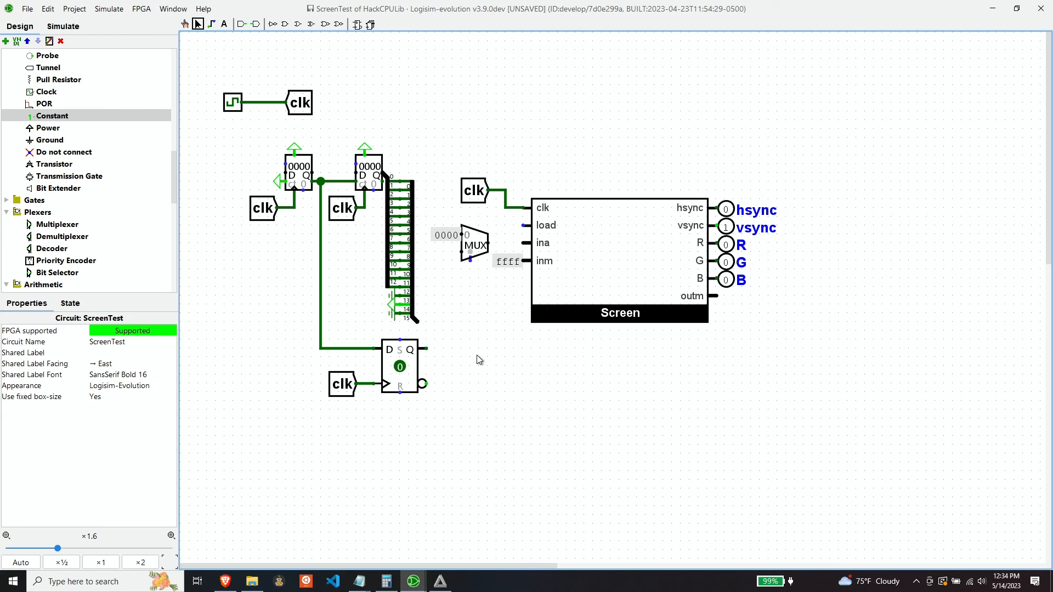
left_click_drag(426, 349, 461, 253)
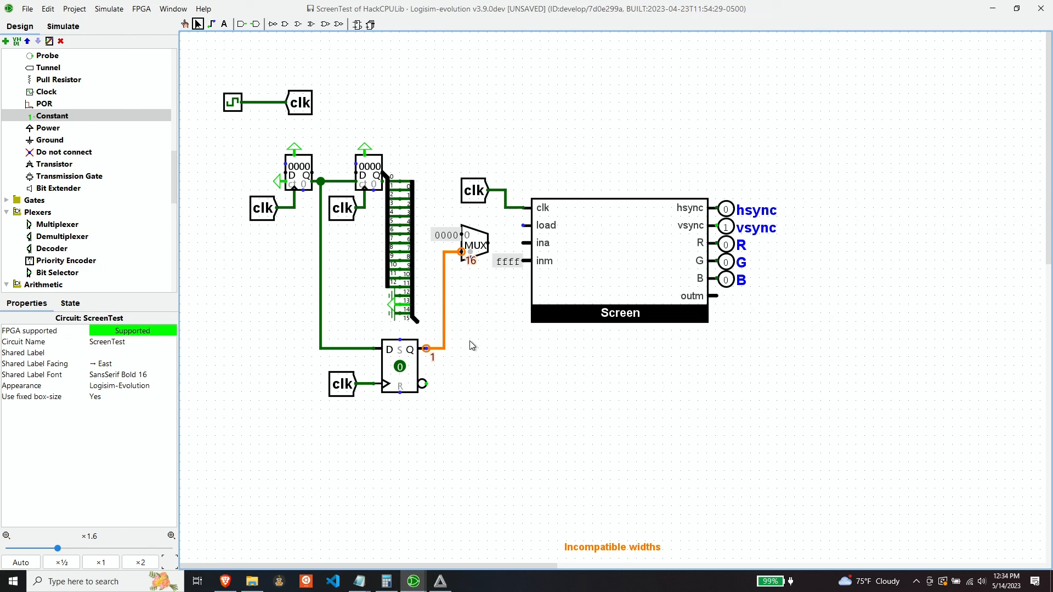
left_click(444, 323)
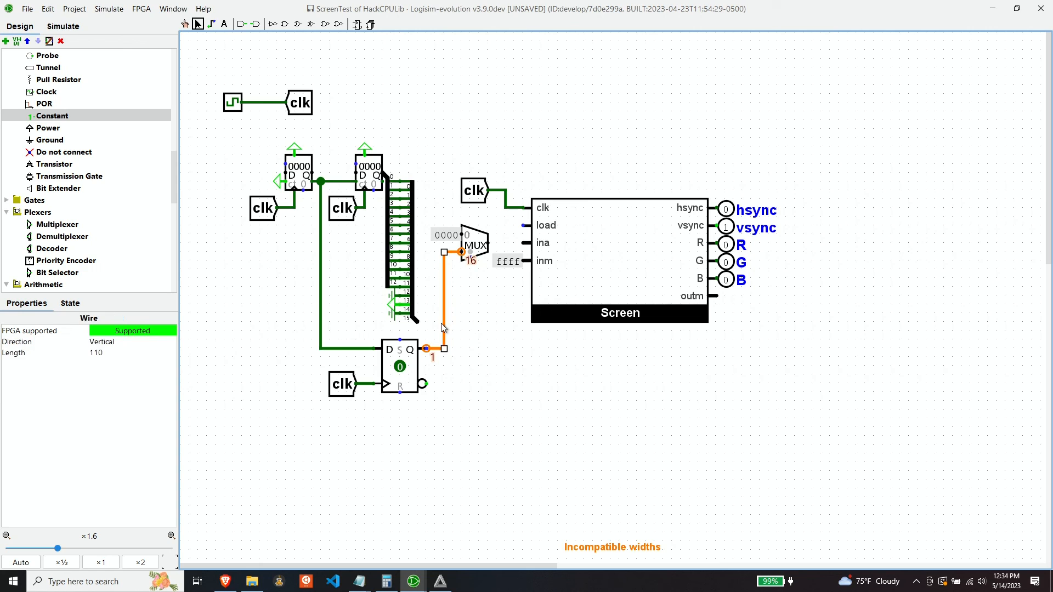
key("Delete")
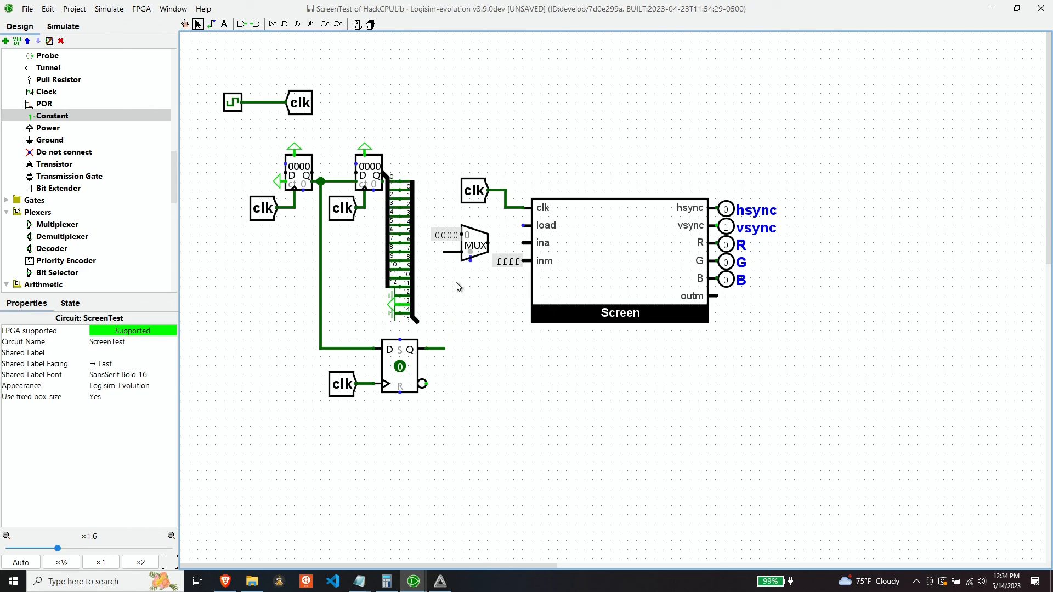
- Wire the multiplexer with the 16-bit splitter on input 1, the flip-flop's Q on select, and its output to the Screen's ina
left_click(452, 252)
mouse_move(427, 321)
left_mouse_down()
mouse_move(452, 327)
mouse_move(444, 253)
left_mouse_up()
left_click_drag(448, 352, 471, 262)
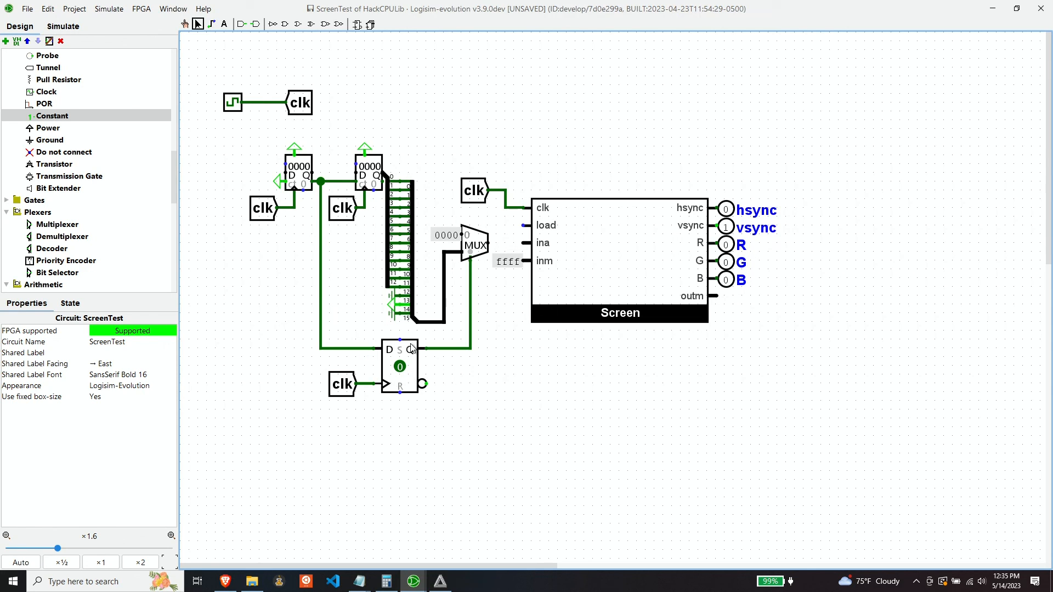
left_click_drag(488, 243, 524, 243)
- Add a West-facing tunnel labelled load and attach it to the flip-flop's Q wire
left_click(49, 68)
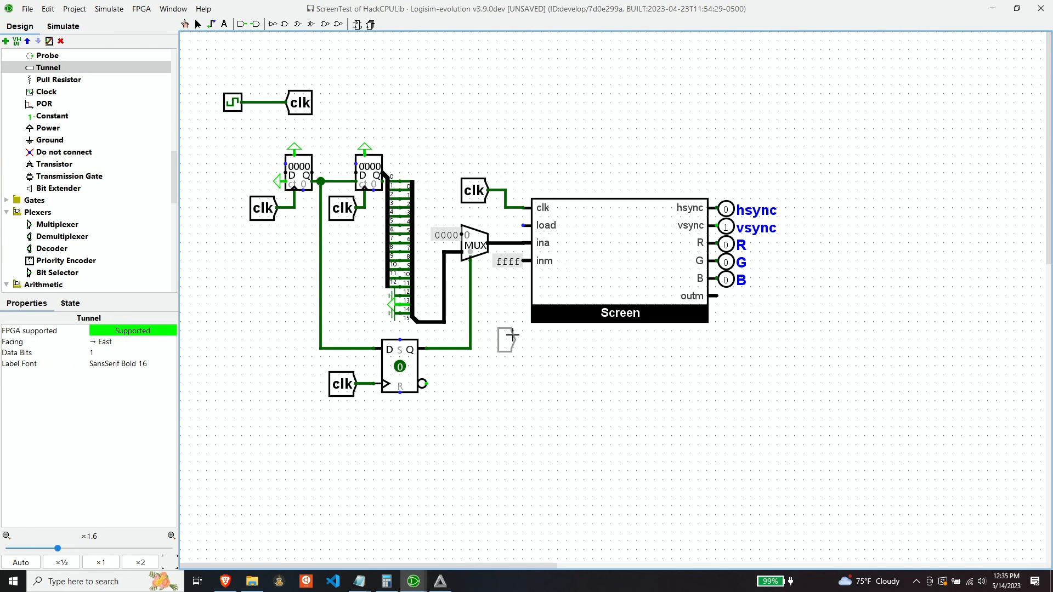
left_click(513, 340)
left_click(112, 343)
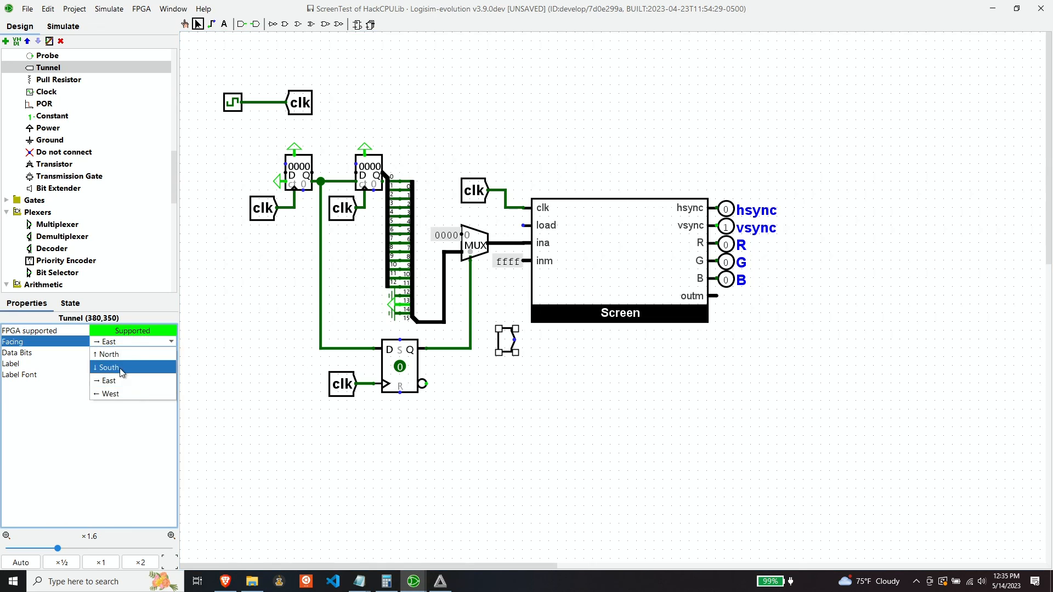
left_click(117, 393)
left_click(101, 364)
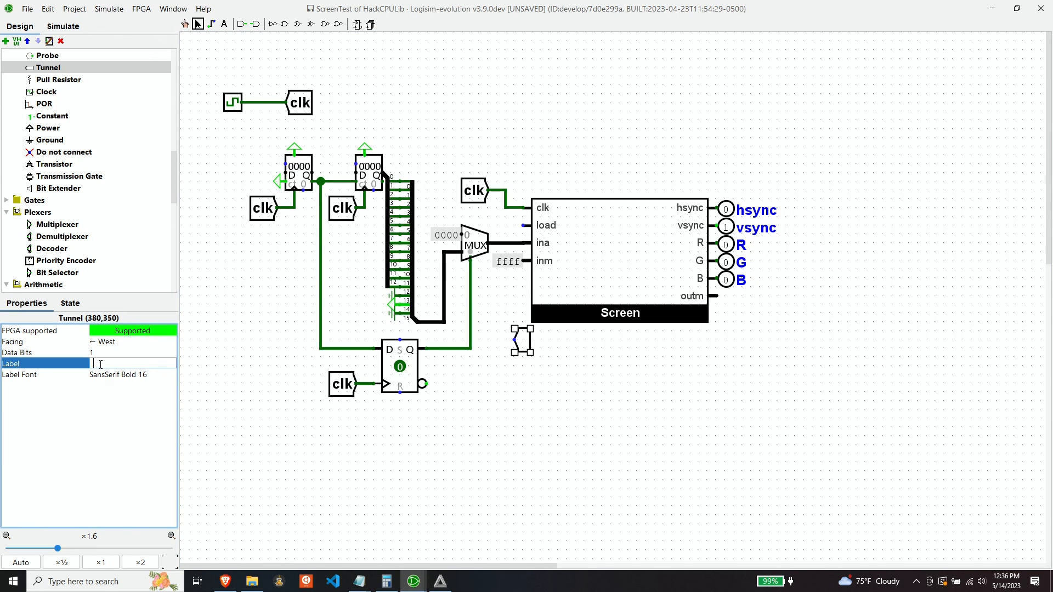
type("load")
key("Return")
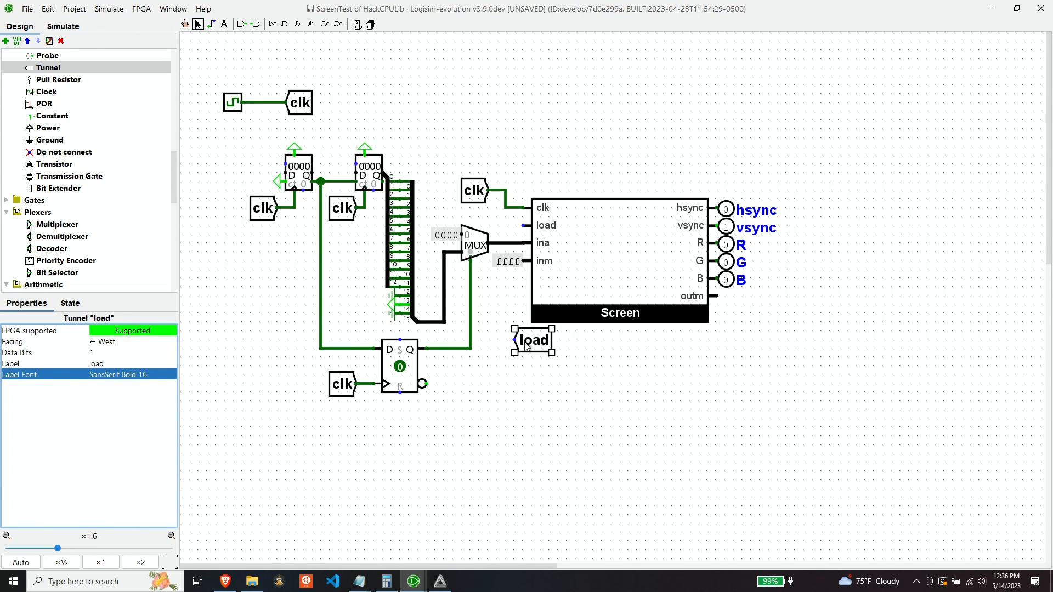
left_click_drag(524, 344, 486, 342)
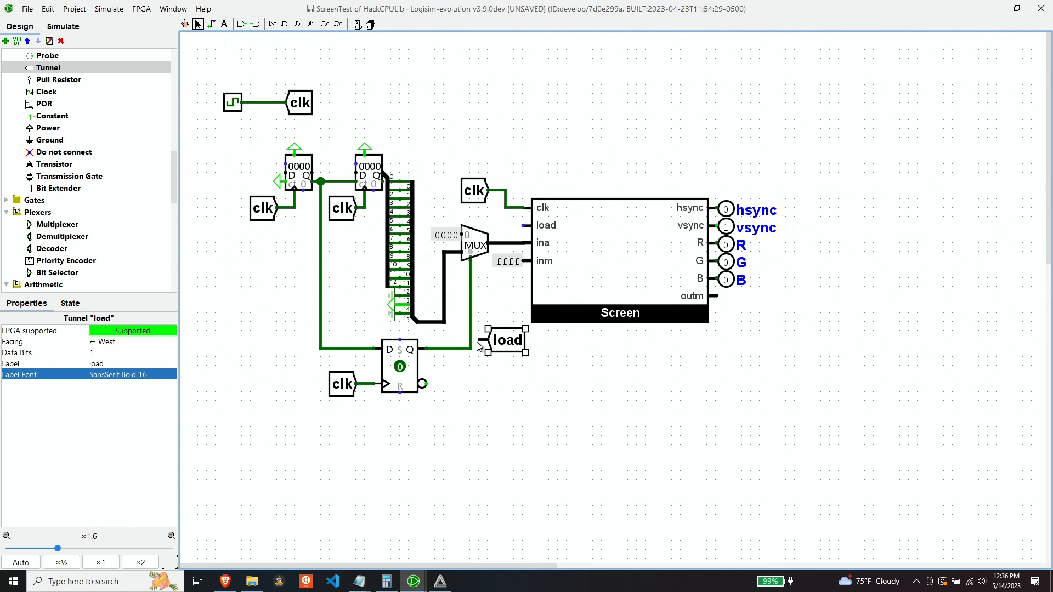
- Duplicate the load tunnel above the splitters and set the copy's facing to East
left_click(508, 351)
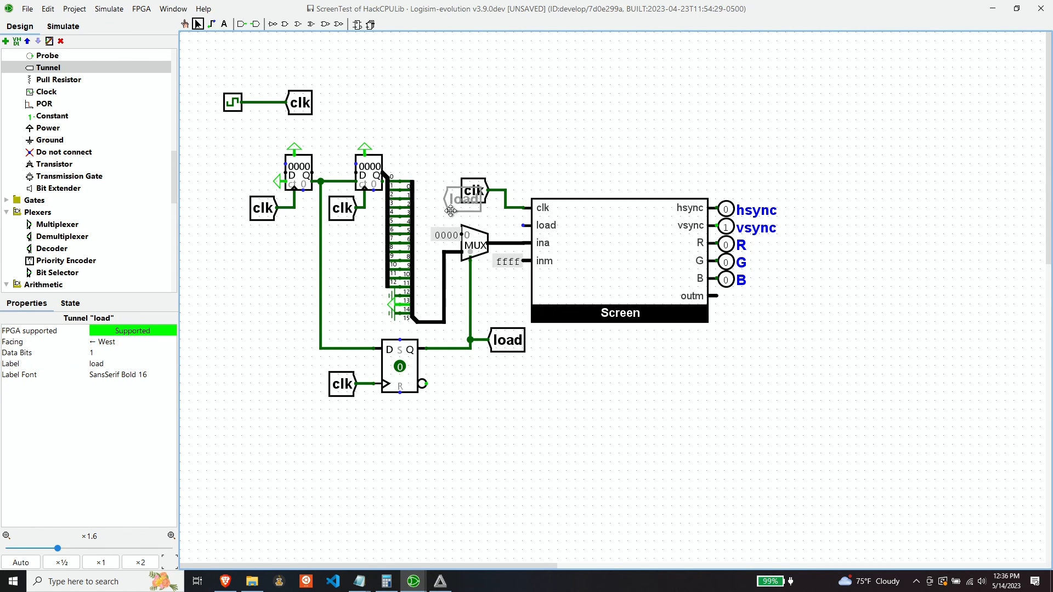
left_click(428, 149)
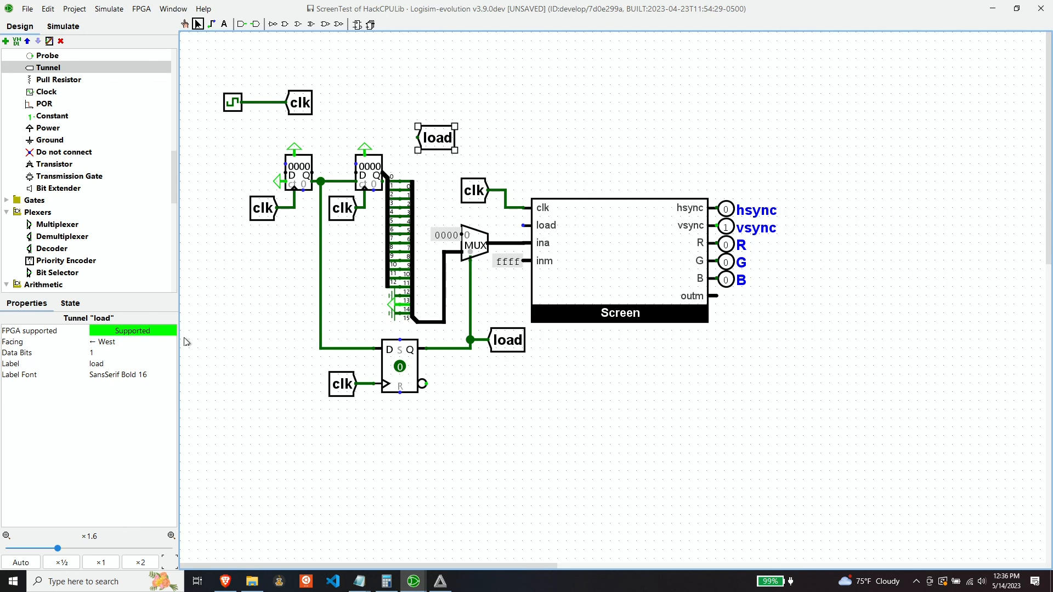
left_click(115, 350)
left_click(132, 379)
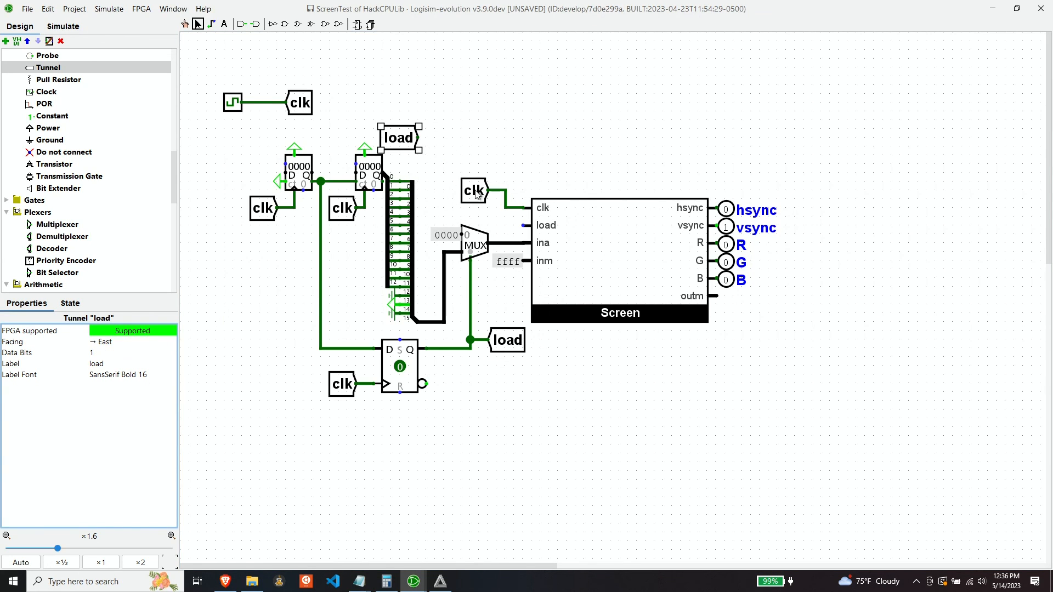
- Shift the Screen's clk tunnel up slightly and wire the East-facing load tunnel beneath it to the Screen's load input
left_click_drag(471, 190, 471, 181)
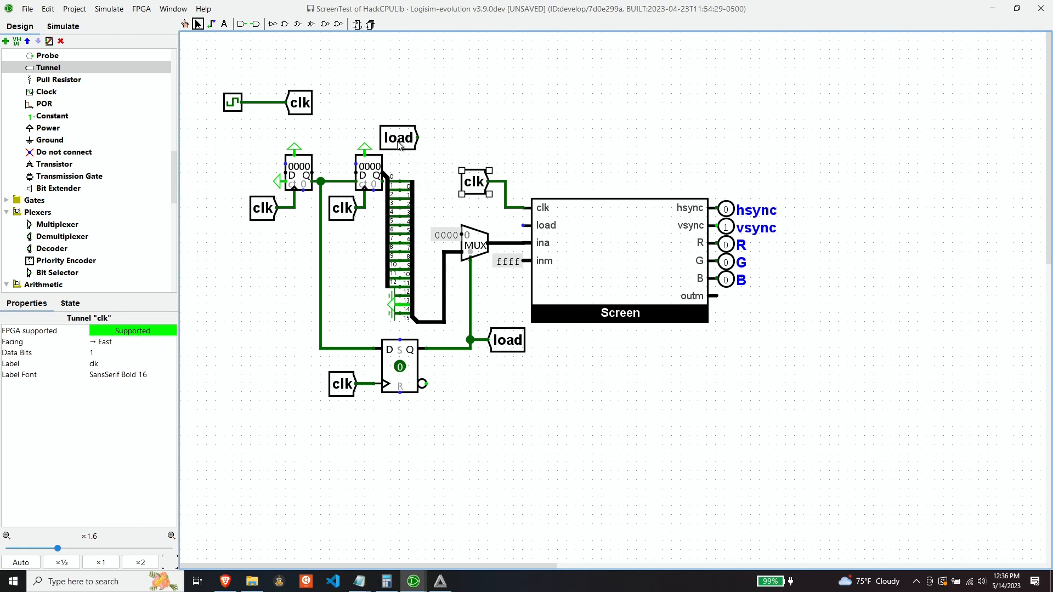
mouse_move(397, 140)
left_mouse_down()
mouse_move(475, 214)
mouse_move(460, 208)
mouse_move(497, 208)
left_mouse_up()
left_click_drag(496, 208, 525, 229)
left_click(581, 140)
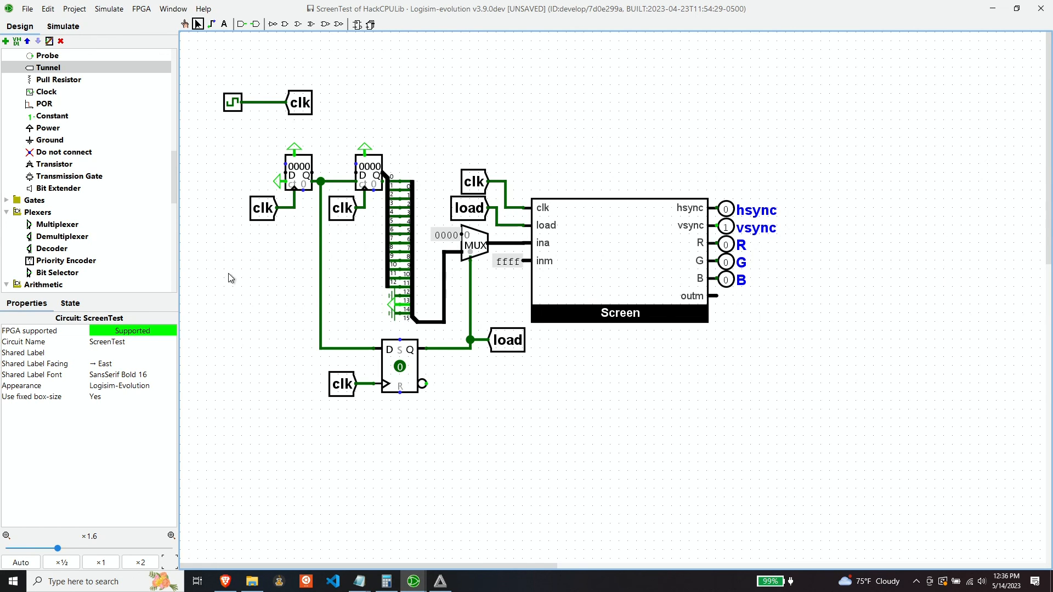
- Save the project and launch Synthesize & Download for ScreenTest with its unlabelled components annotated
left_click(28, 9)
left_click(57, 102)
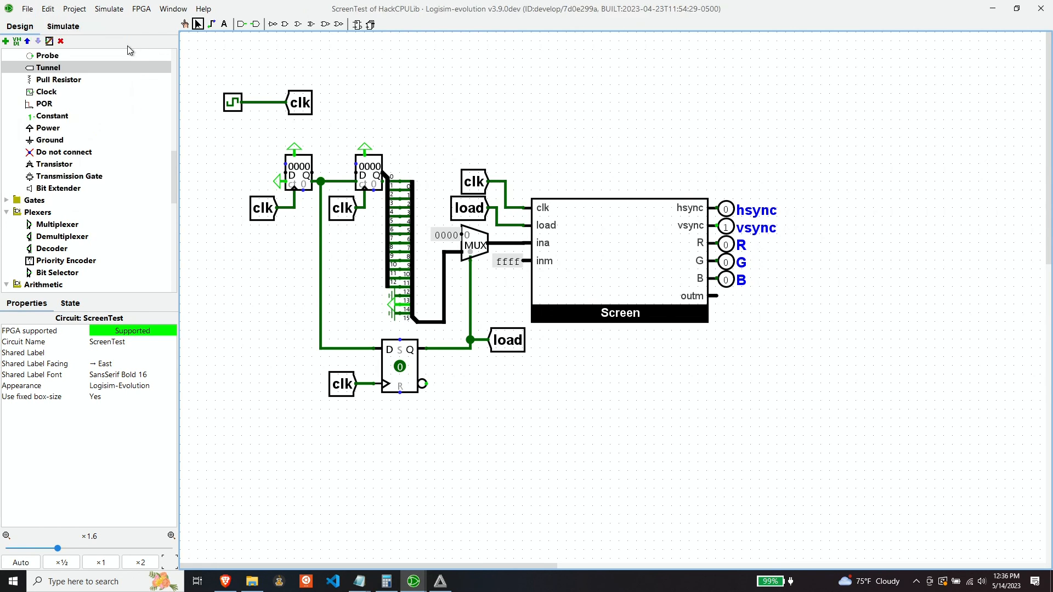
left_click(141, 9)
left_click(154, 41)
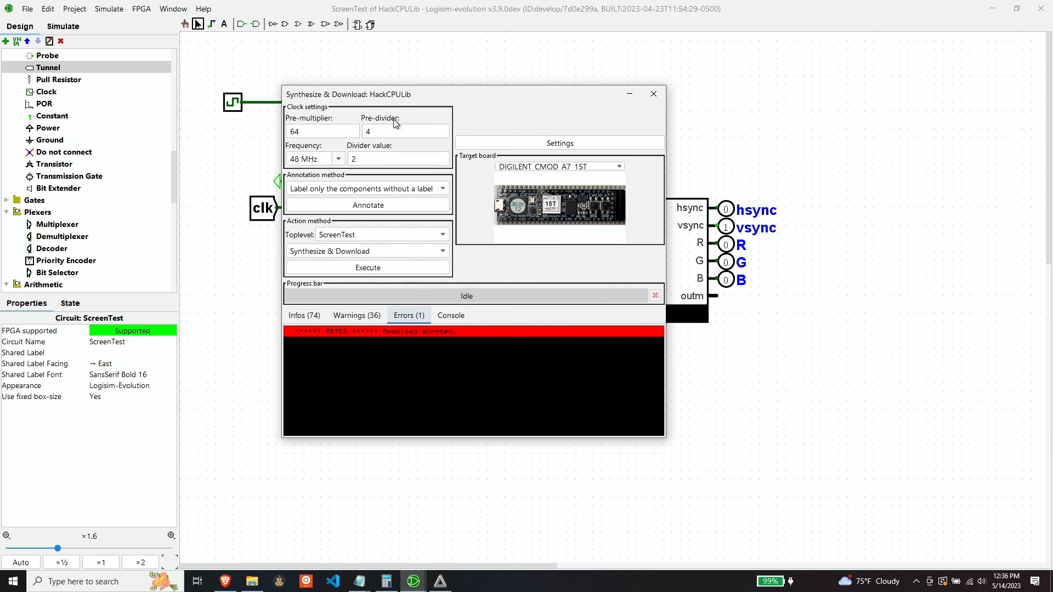
left_click_drag(555, 100, 568, 91)
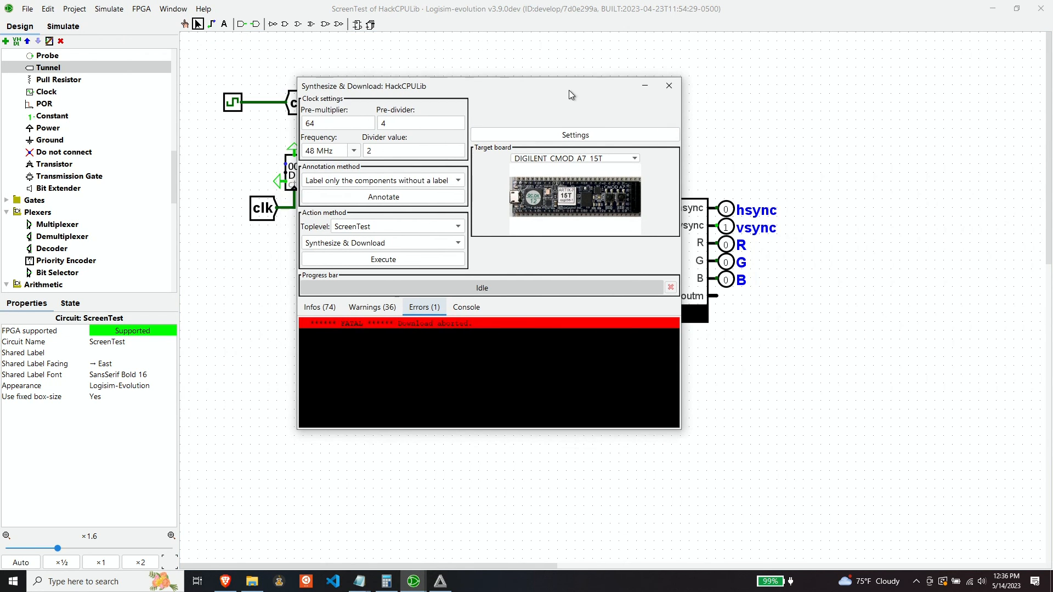
left_click(386, 197)
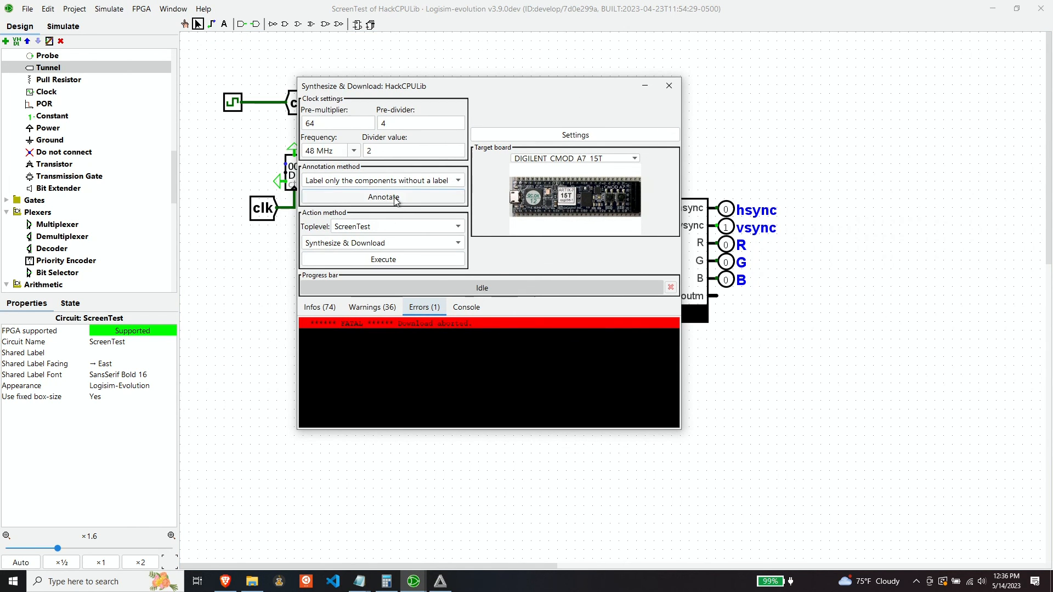
left_click(388, 261)
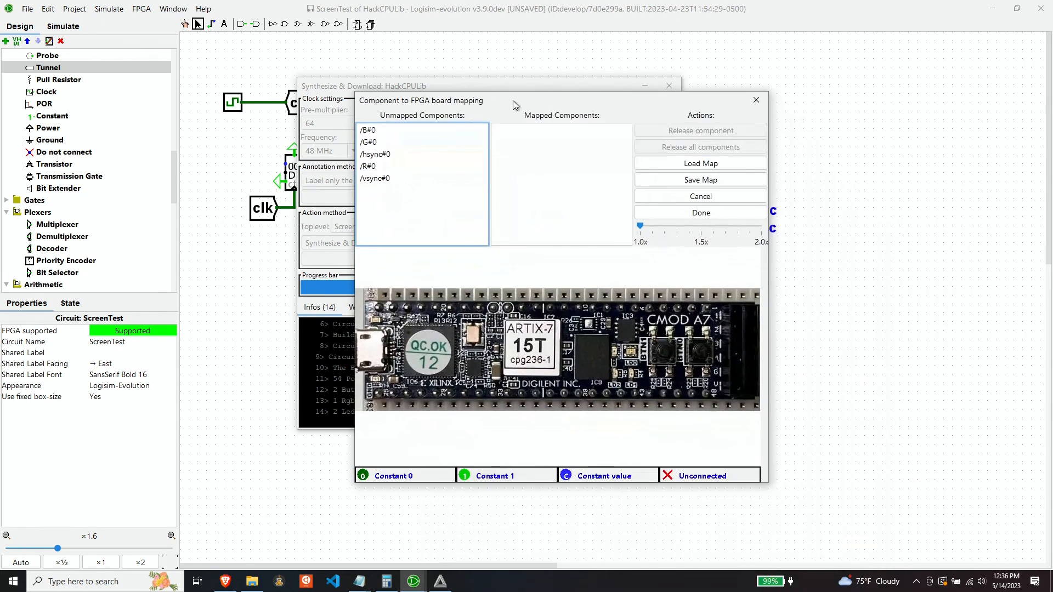
- Map R, G and B to three adjacent pins on the board's lower edge, starting at the 48 end and going inward
left_click(375, 167)
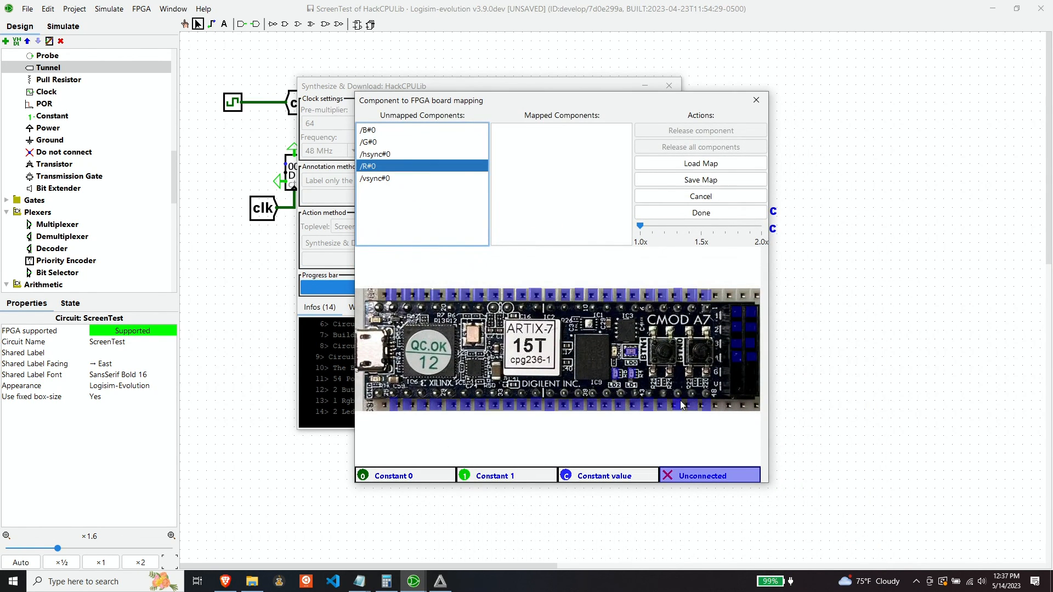
left_click(706, 406)
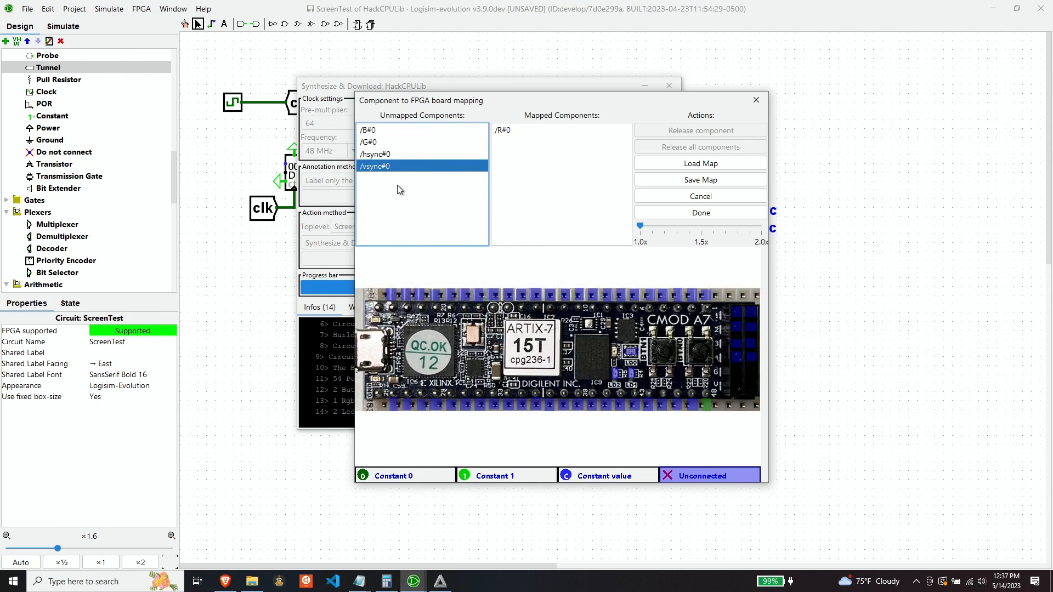
left_click(368, 144)
left_click(694, 407)
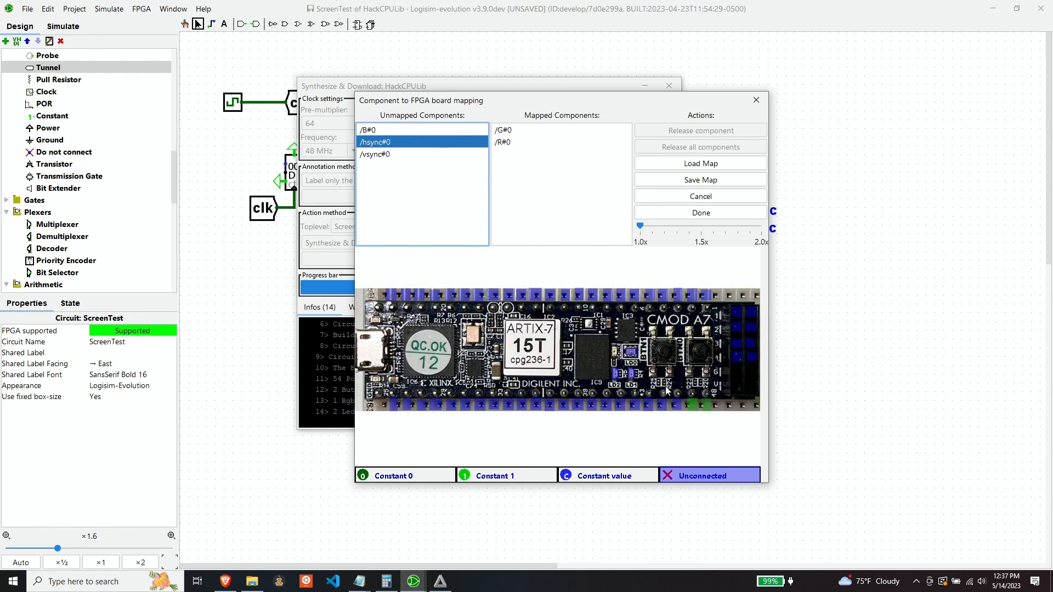
left_click(382, 130)
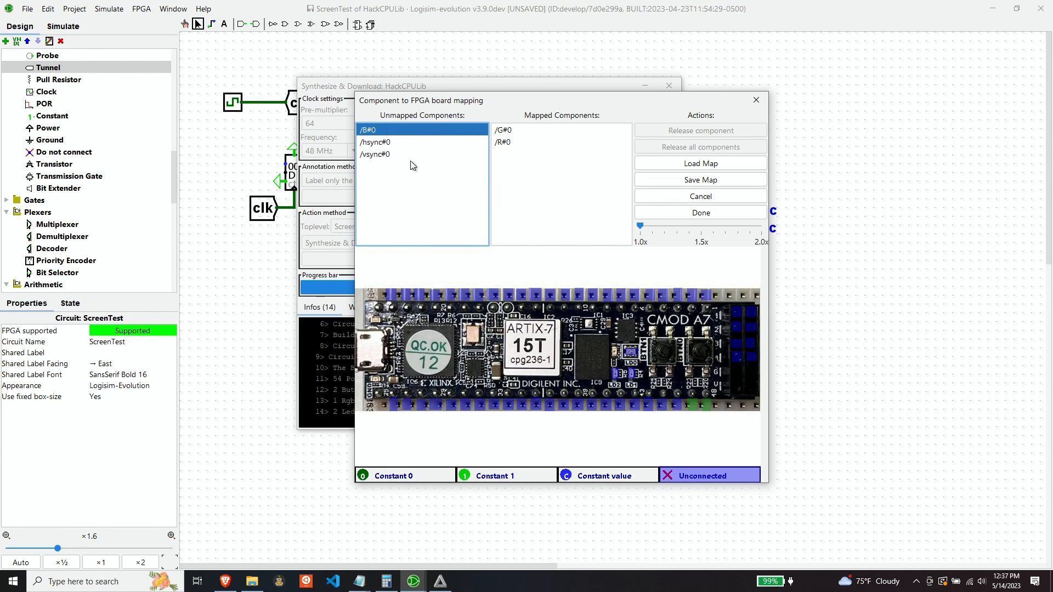
left_click(680, 406)
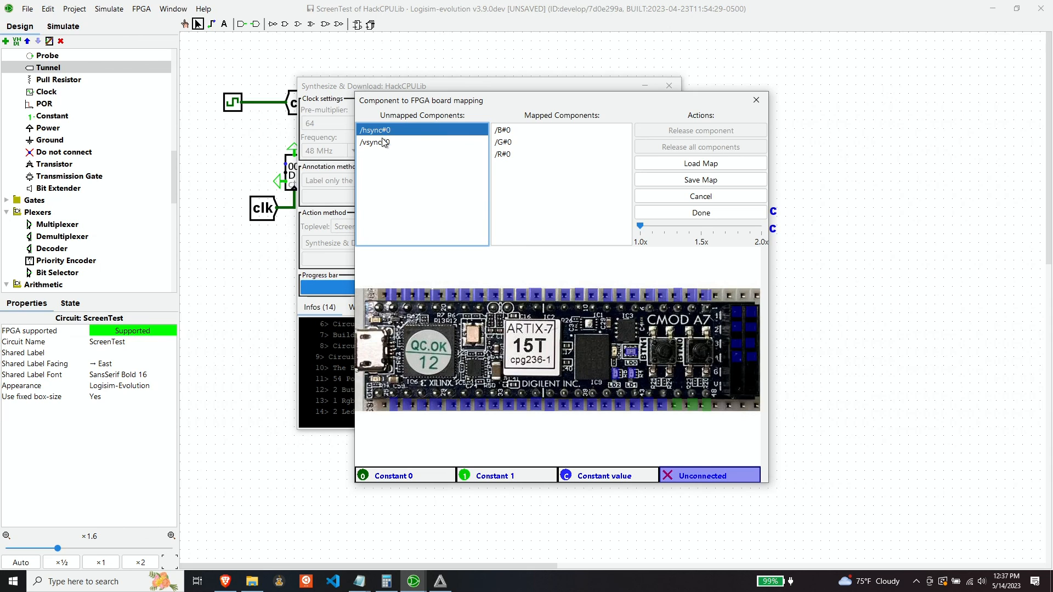
- Map hsync and vsync to adjacent upper-edge pins starting at the board's pin 1 end, and accept the mapping to continue synthesis
left_click(707, 295)
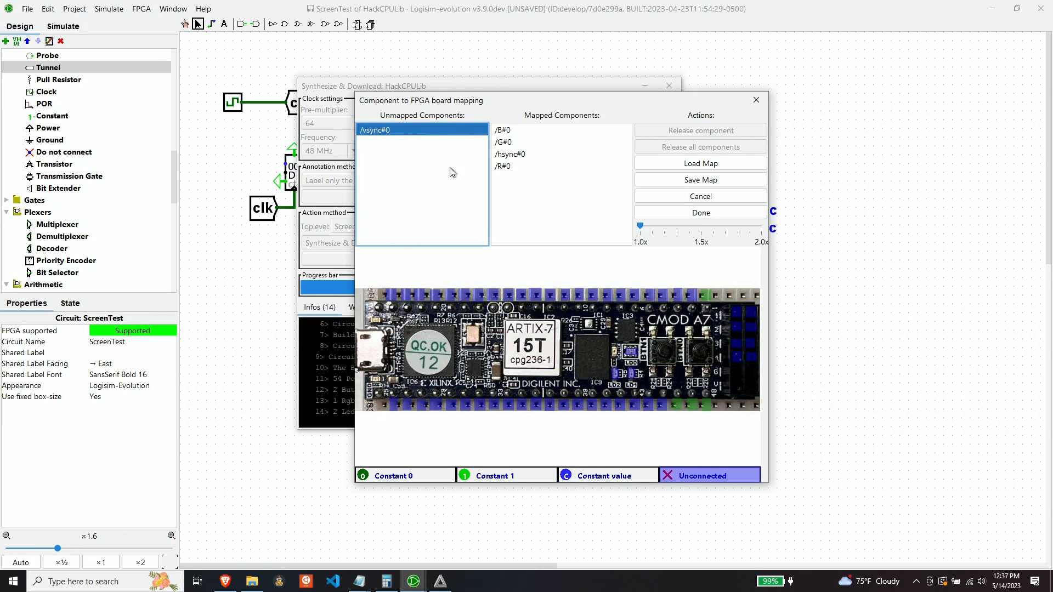
left_click(691, 295)
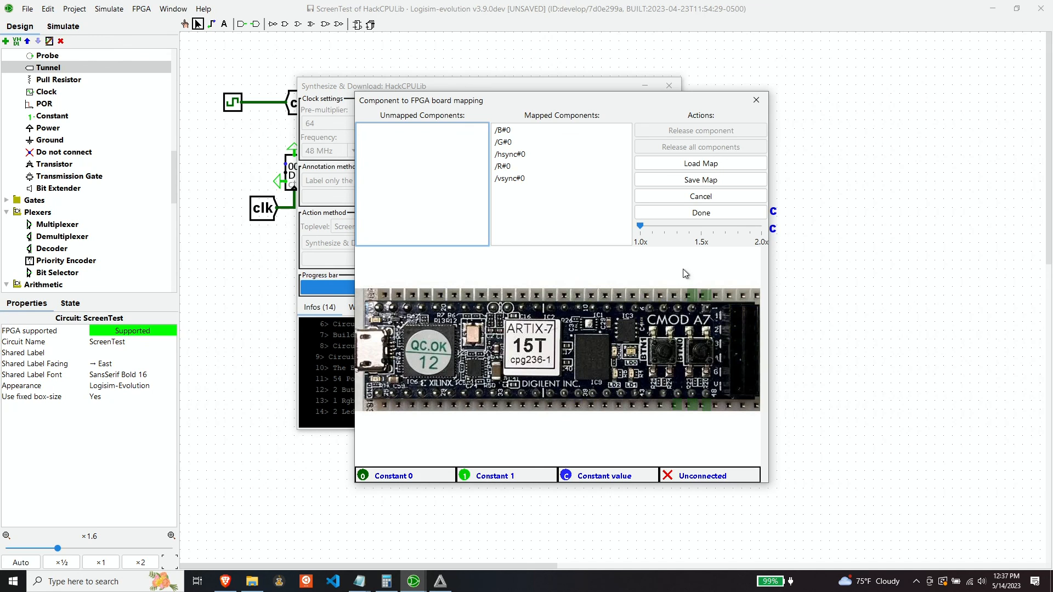
left_click(679, 213)
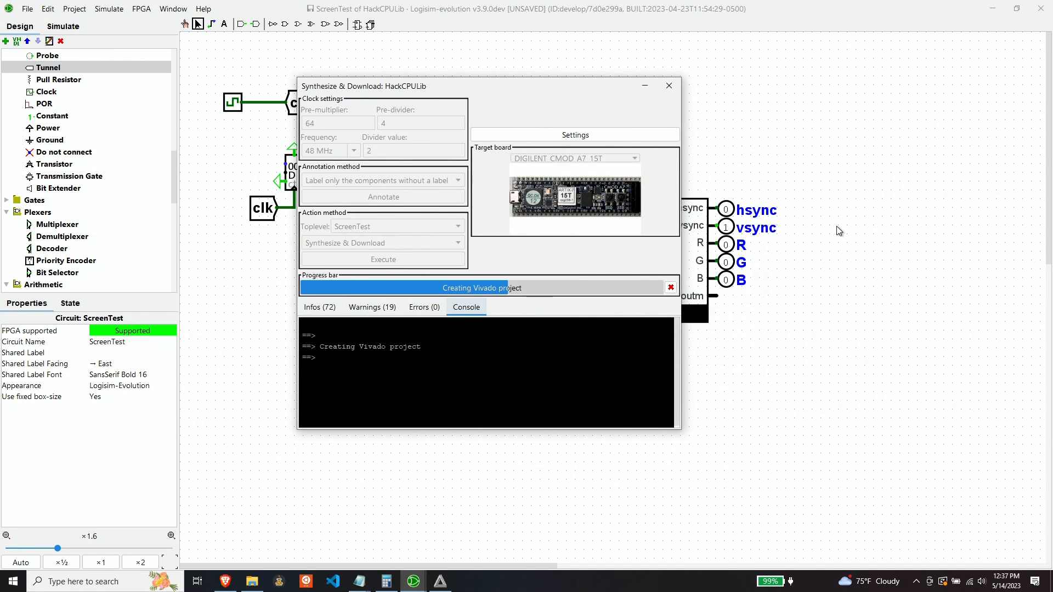